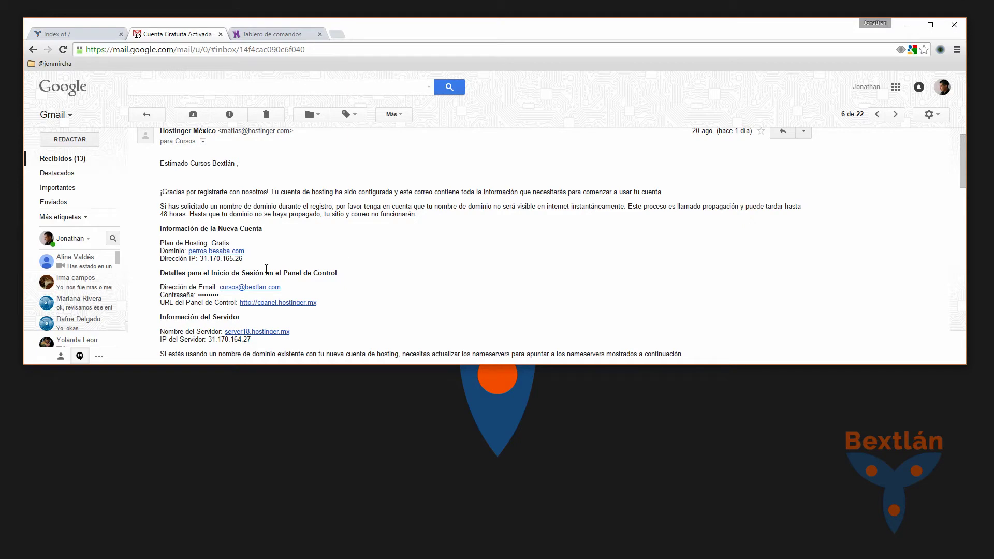
Highlight the domain propagation notice in the hosting e-mail and open perros.besaba.com in a new browser tab.
{"action": "left_click_drag", "start_coordinate": [161, 207], "coordinate": [614, 221]}
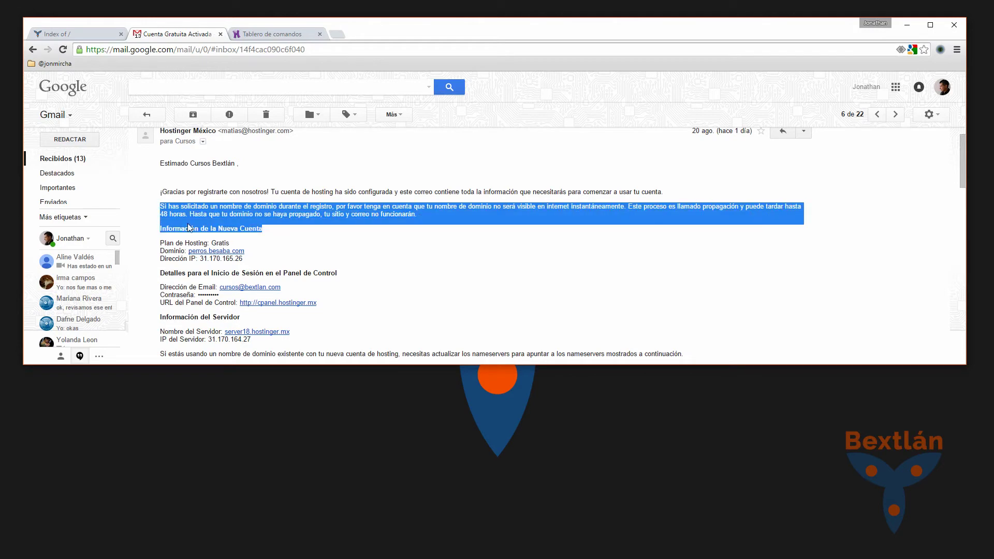
{"action": "left_click", "coordinate": [337, 36]}
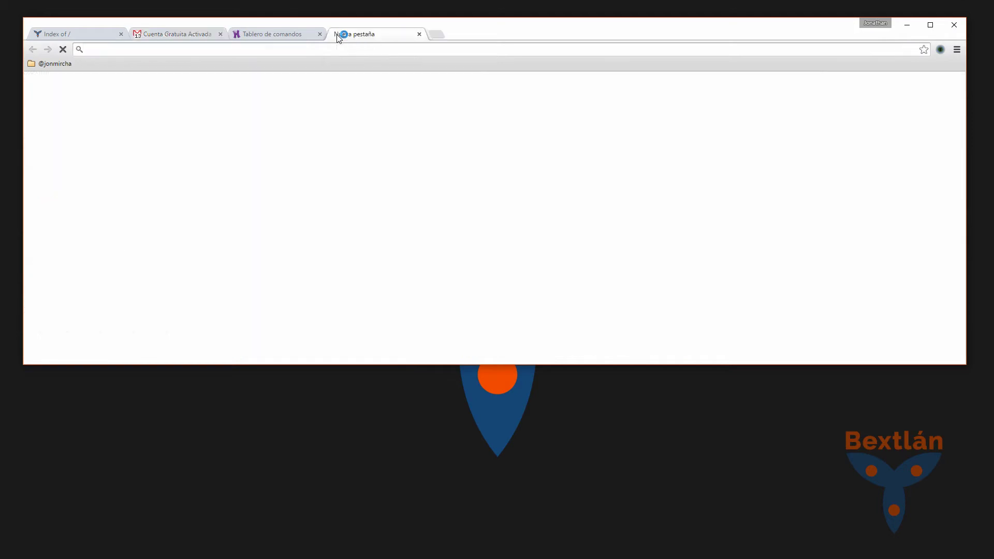
{"action": "type", "text": "perros.besaba.com"}
{"action": "key", "text": "Return"}
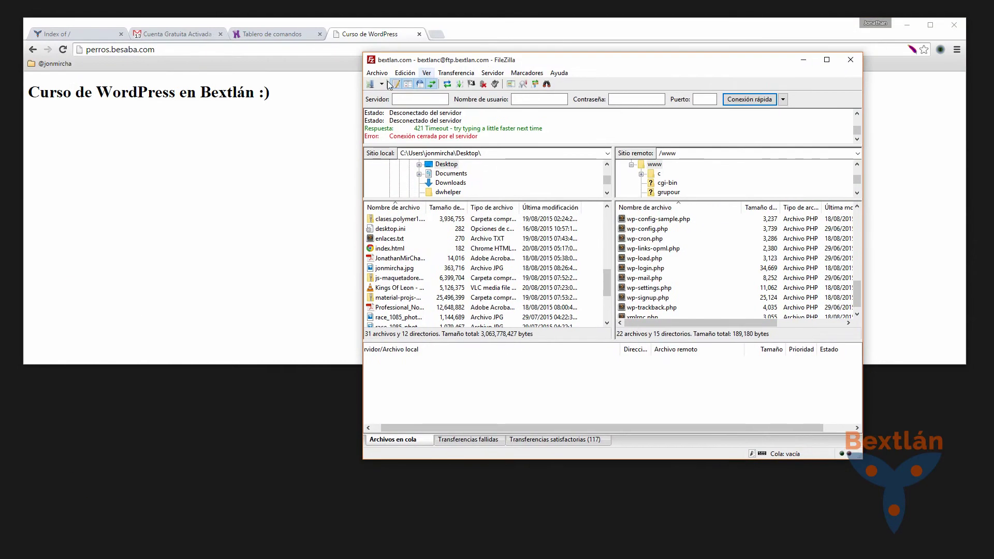
Connect FileZilla to the saved site perros.besaba.com in the current tab, aborting the previous connection.
{"action": "left_click", "coordinate": [383, 86]}
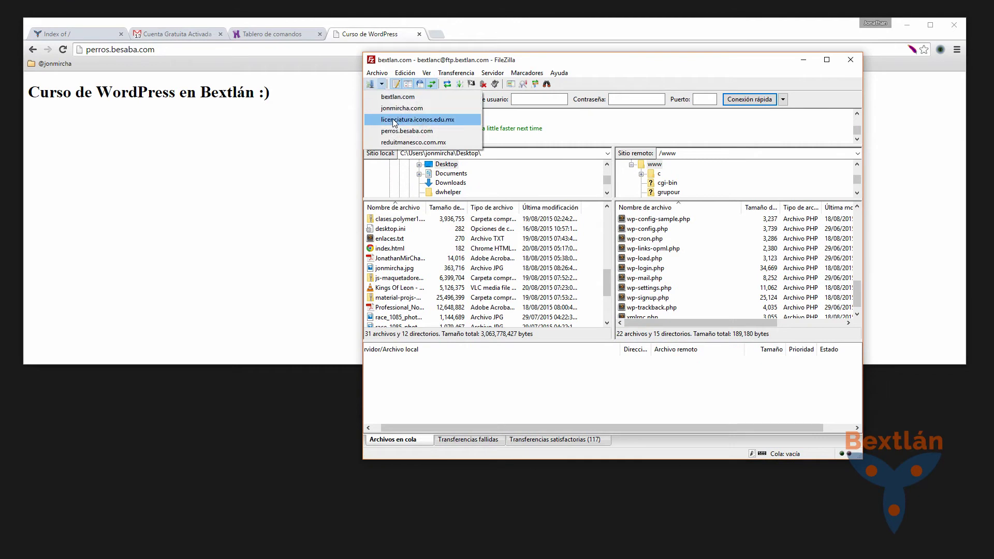
{"action": "left_click", "coordinate": [416, 130]}
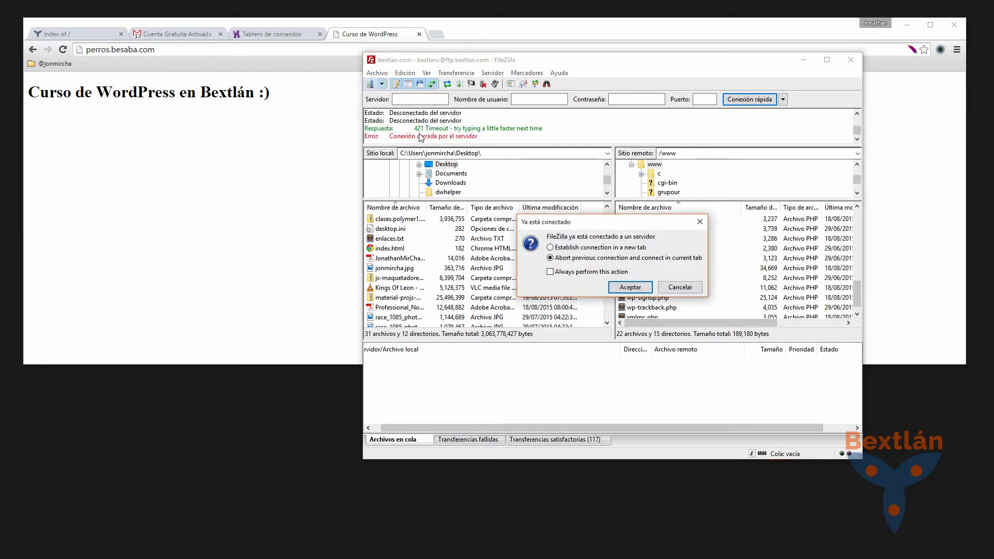
{"action": "left_click", "coordinate": [651, 288]}
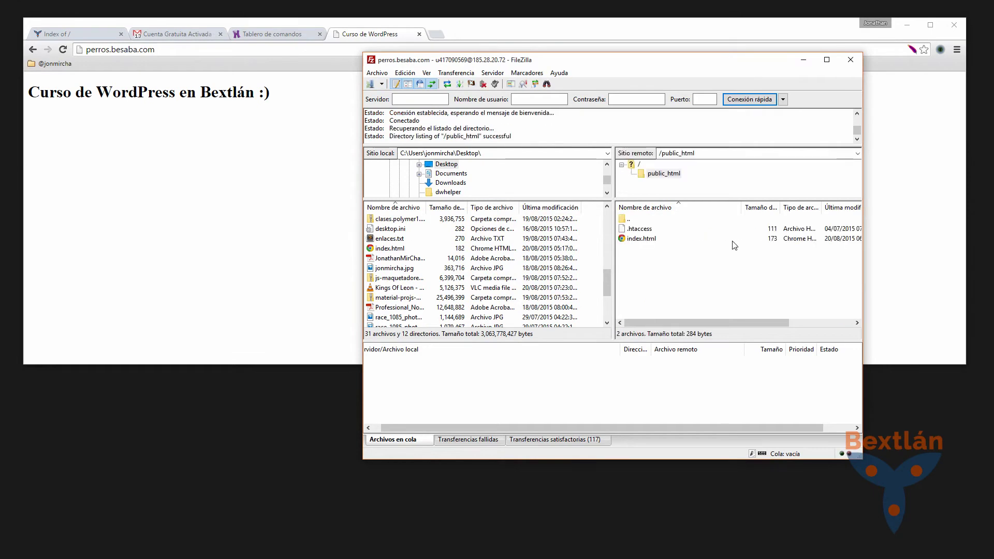
Delete the .htaccess file from the remote public_html folder and reload perros.besaba.com in the browser.
{"action": "left_click", "coordinate": [663, 240]}
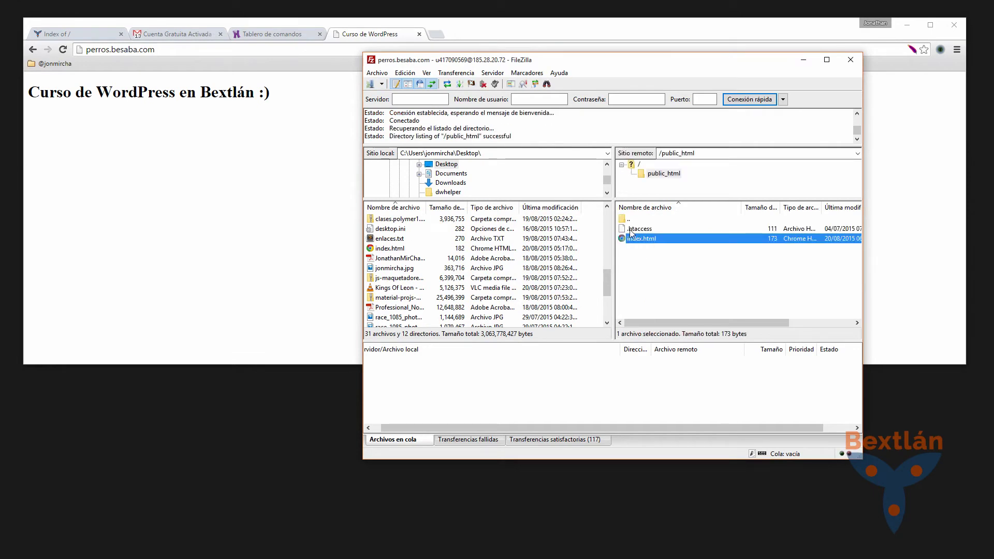
{"action": "left_click", "coordinate": [631, 231]}
{"action": "key", "text": "Down"}
{"action": "key", "text": "Up"}
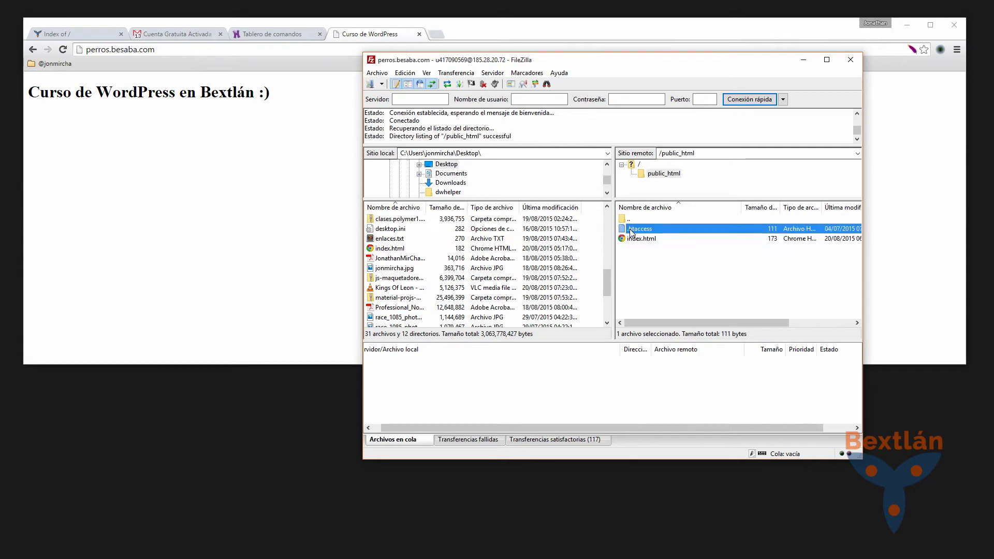
{"action": "key", "text": "Delete"}
{"action": "key", "text": "Return"}
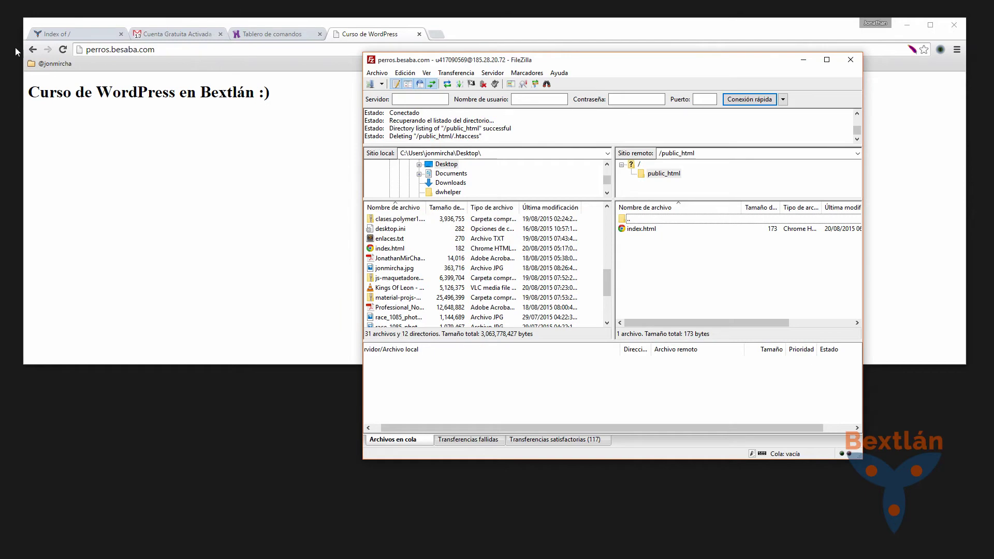
{"action": "left_click", "coordinate": [63, 49]}
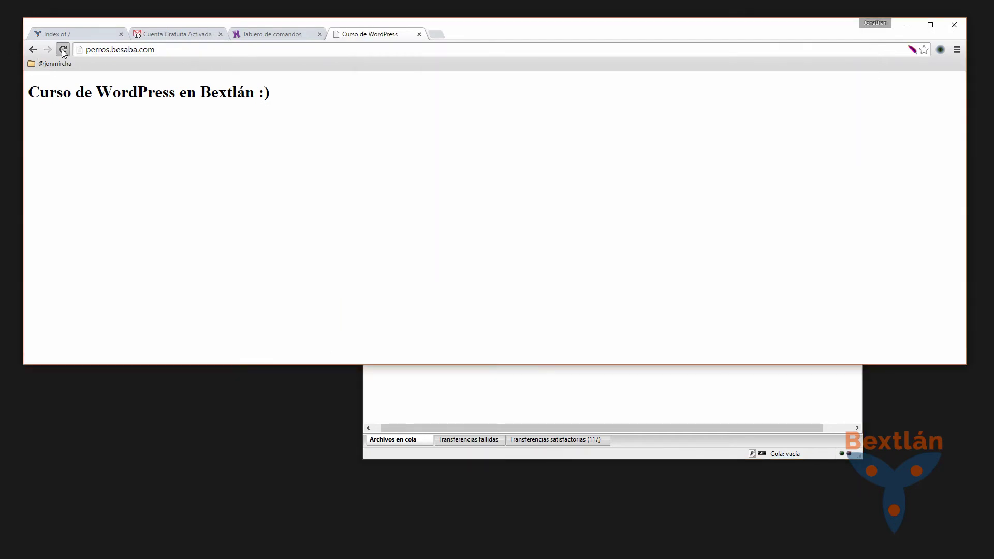
{"action": "left_click", "coordinate": [536, 388]}
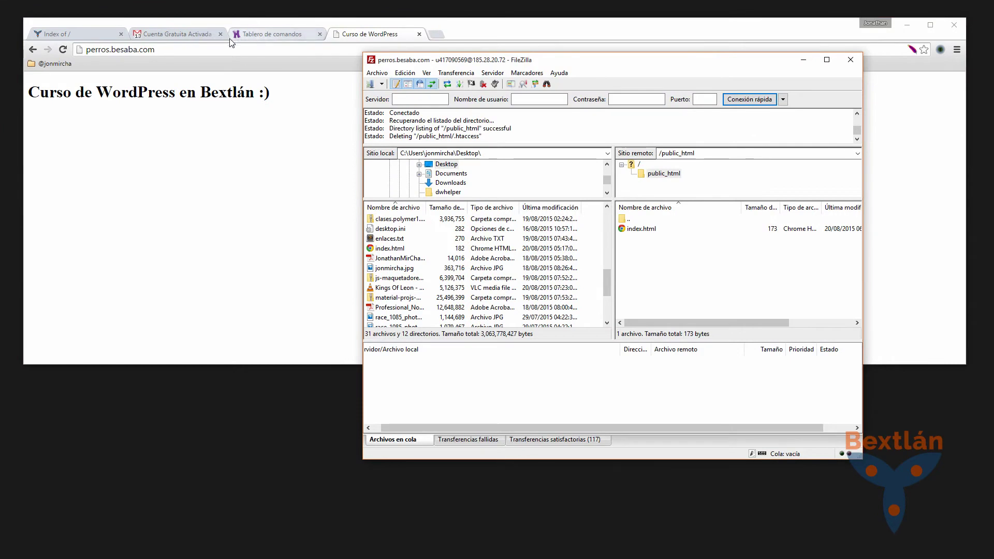
Open the Hostinger administration panel of the perros.besaba.com hosting account in the browser.
{"action": "left_click", "coordinate": [266, 34]}
{"action": "left_click", "coordinate": [371, 170]}
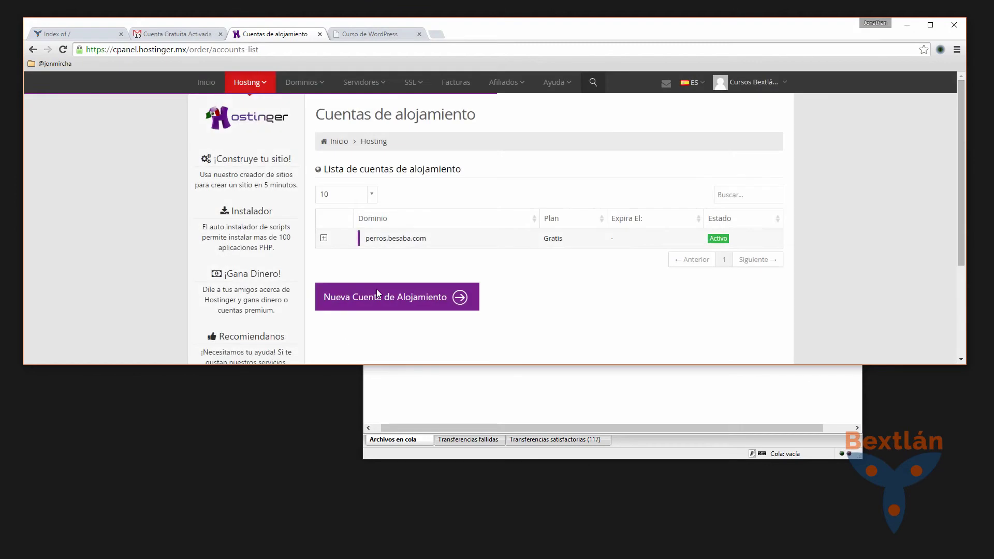
{"action": "left_click", "coordinate": [323, 239]}
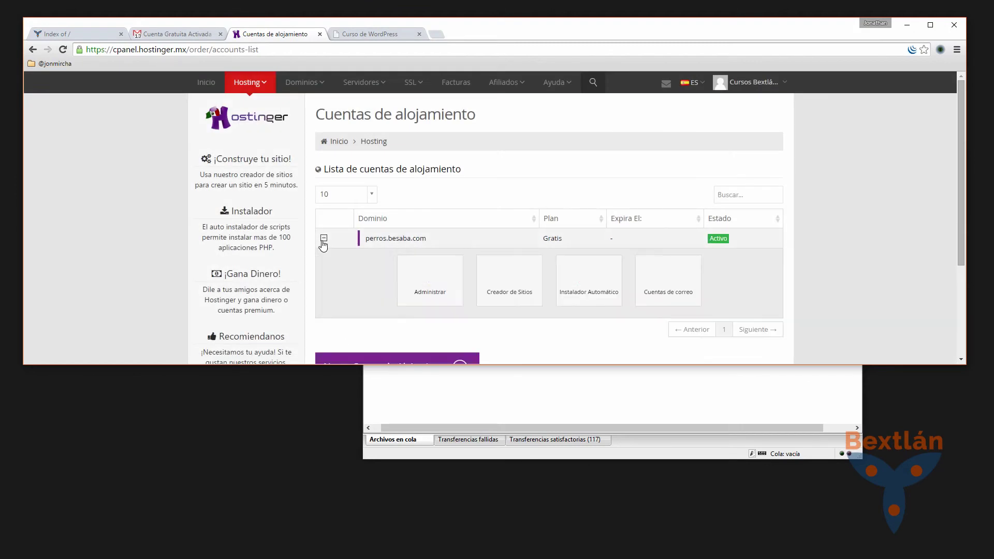
{"action": "left_click", "coordinate": [426, 277]}
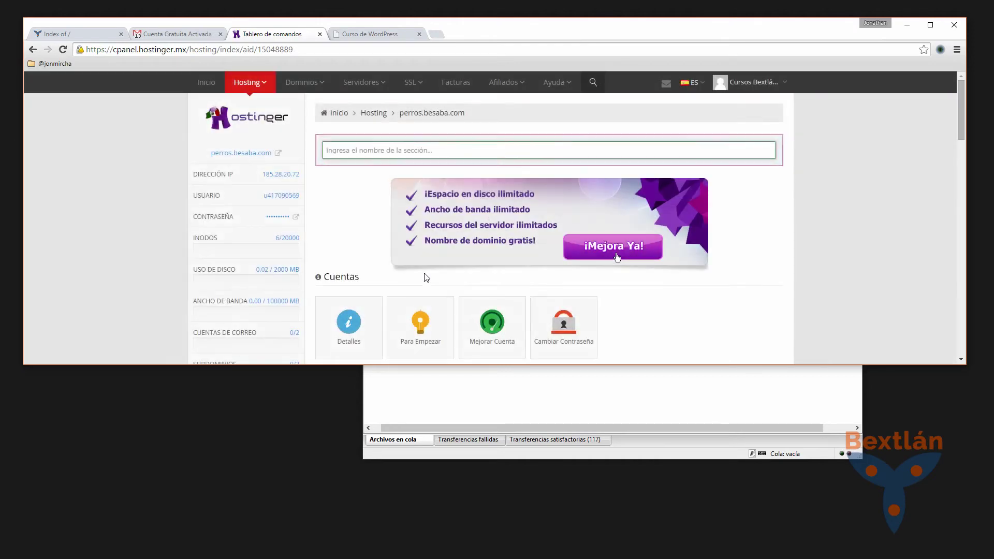
Close the Gmail tab and make the browser window taller.
{"action": "scroll", "coordinate": [425, 278], "scroll_direction": "down", "scroll_amount": 3}
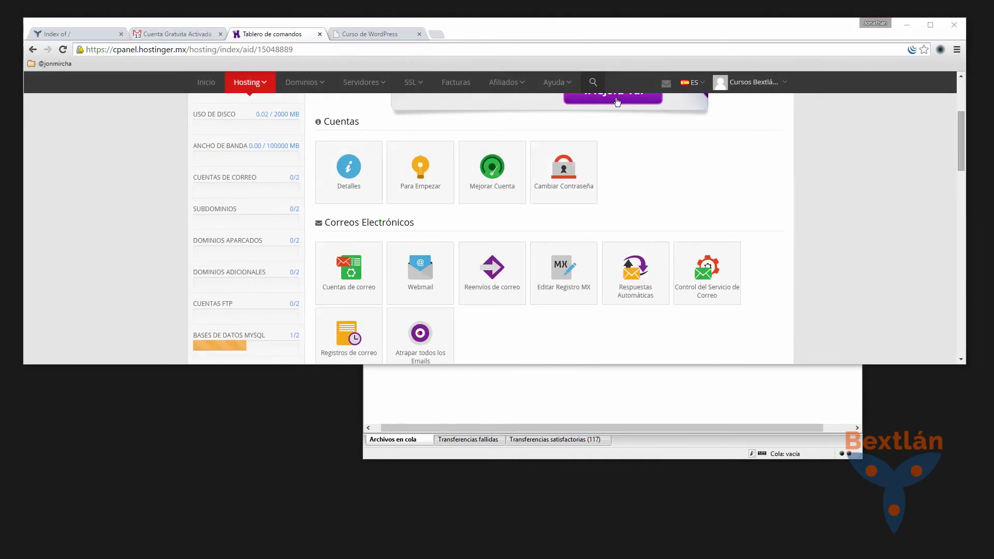
{"action": "middle_click", "coordinate": [175, 34]}
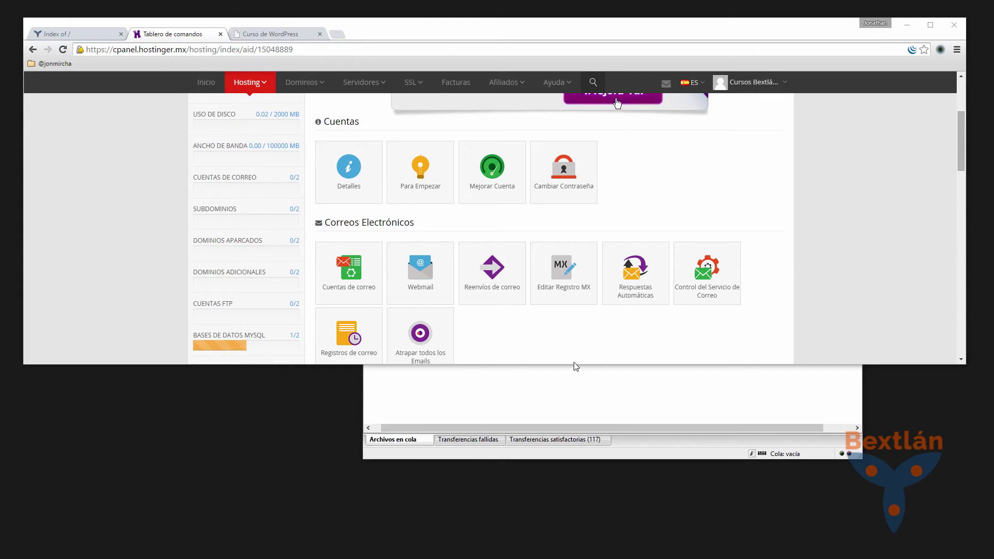
{"action": "left_click_drag", "start_coordinate": [576, 364], "coordinate": [580, 518]}
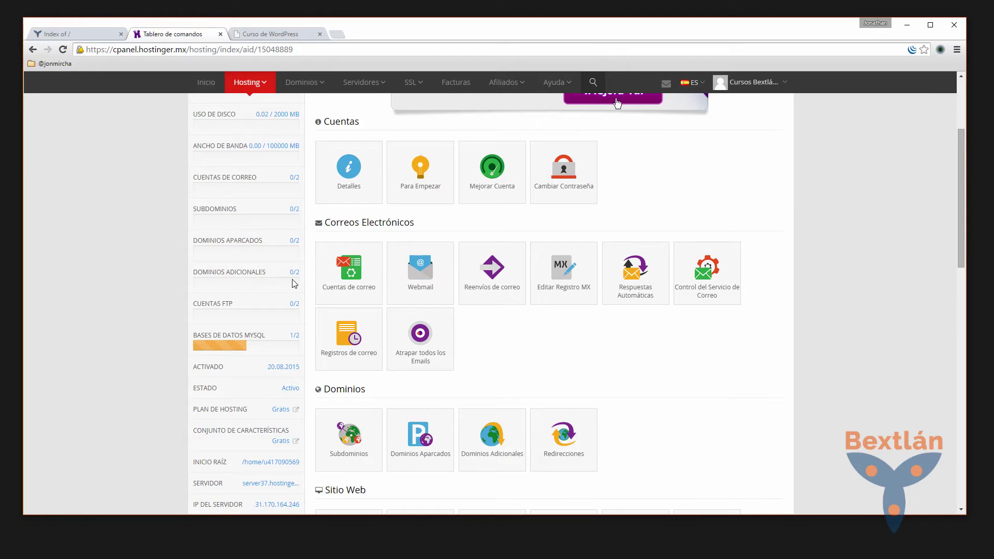
Look through the hosting panel's sections, open the MySQL databases page and examine the existing database and its user.
{"action": "scroll", "coordinate": [94, 289], "scroll_direction": "up", "scroll_amount": 3}
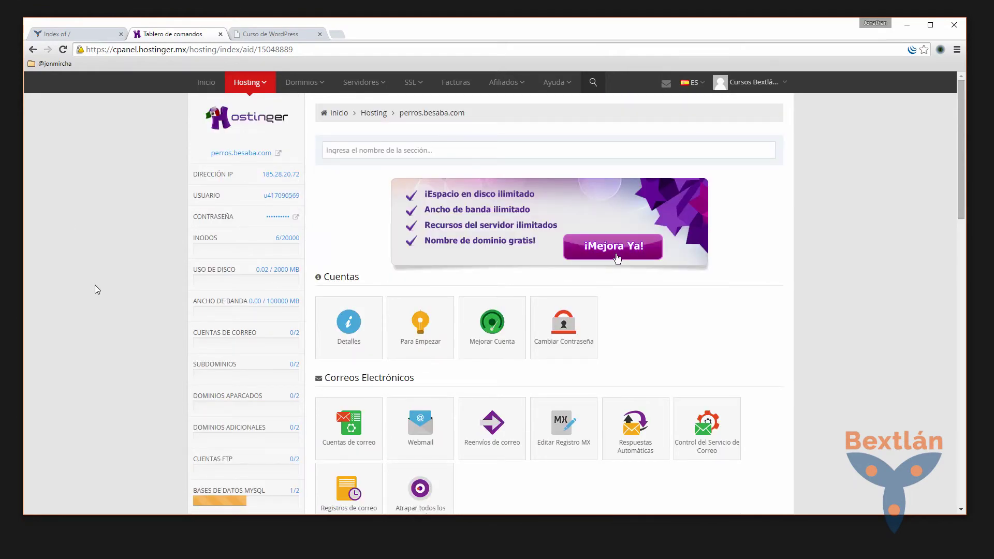
{"action": "scroll", "coordinate": [98, 285], "scroll_direction": "down", "scroll_amount": 9}
{"action": "scroll", "coordinate": [104, 286], "scroll_direction": "up", "scroll_amount": 10}
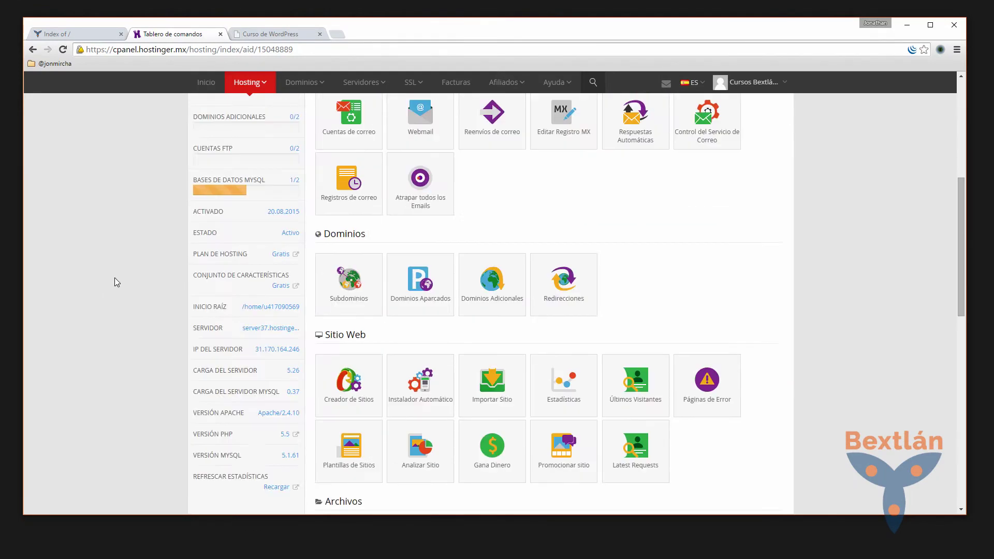
{"action": "scroll", "coordinate": [114, 277], "scroll_direction": "down", "scroll_amount": 5}
{"action": "scroll", "coordinate": [356, 203], "scroll_direction": "up", "scroll_amount": 2}
{"action": "scroll", "coordinate": [355, 203], "scroll_direction": "down", "scroll_amount": 5}
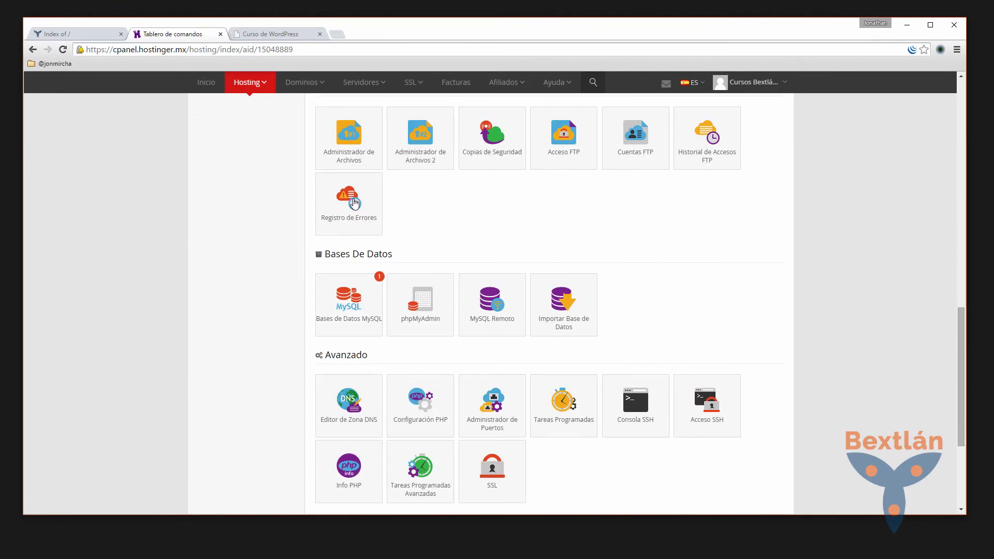
{"action": "left_click", "coordinate": [348, 308]}
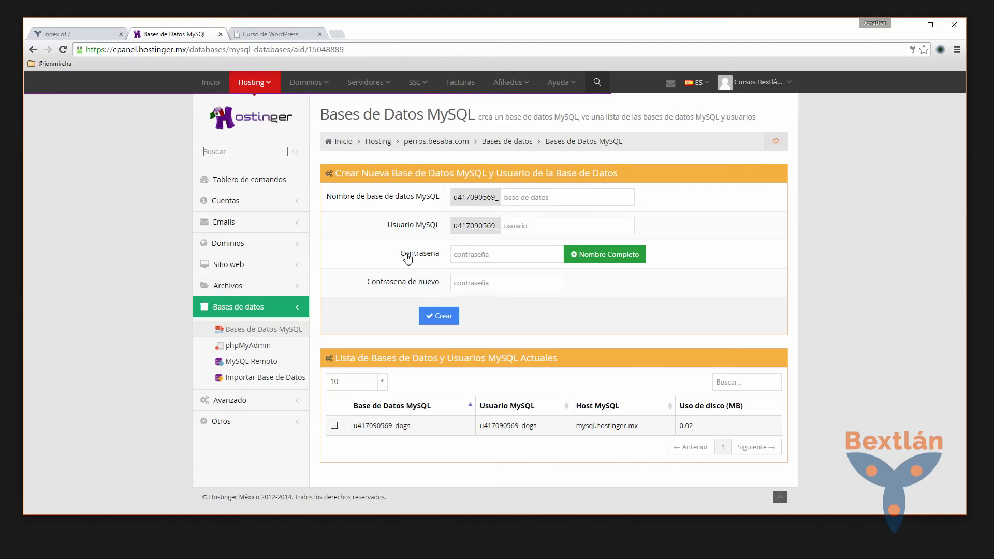
{"action": "left_click_drag", "start_coordinate": [363, 427], "coordinate": [411, 425]}
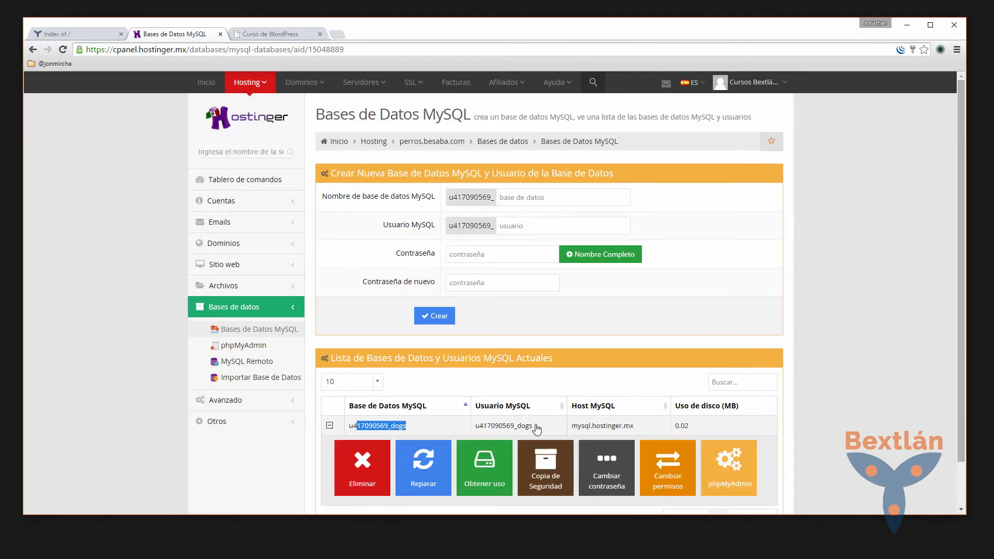
{"action": "left_click_drag", "start_coordinate": [525, 425], "coordinate": [558, 425]}
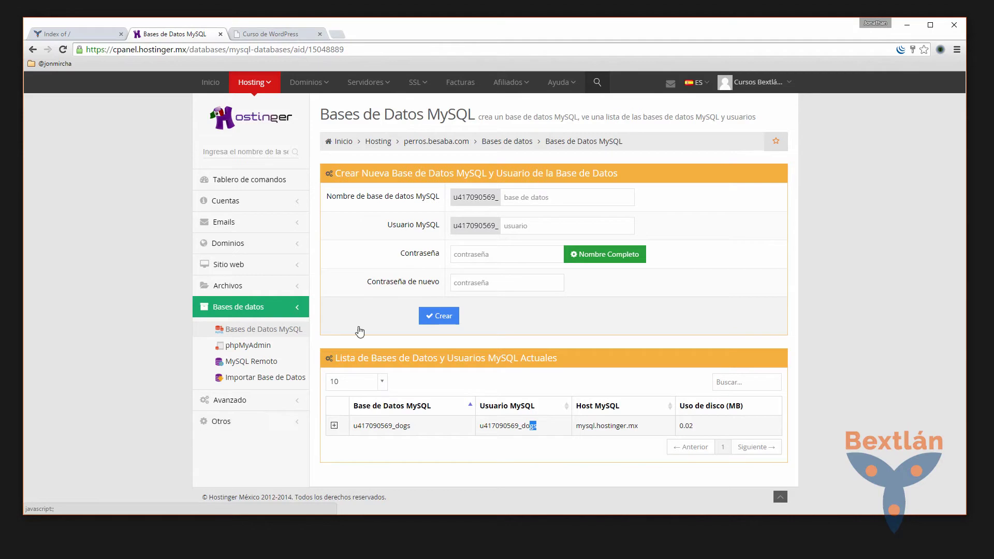
Minimize the browser and FileZilla windows and bring up the Recursos folder in File Explorer.
{"action": "left_click", "coordinate": [905, 27]}
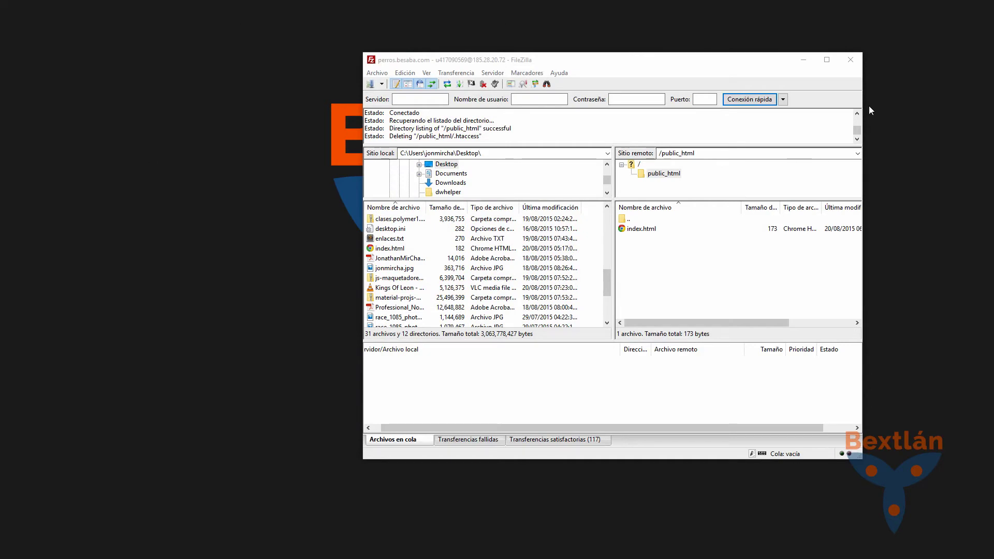
{"action": "left_click", "coordinate": [804, 59]}
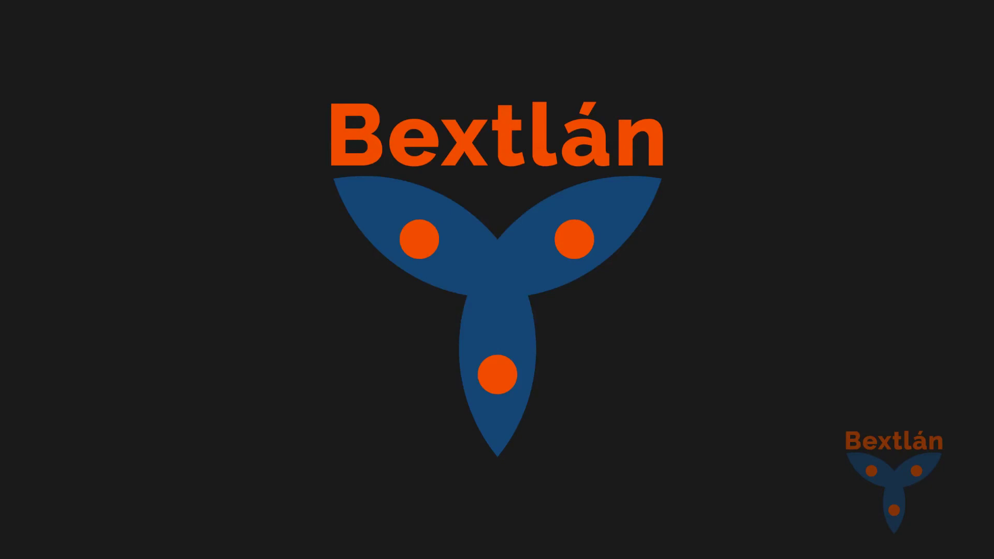
{"action": "key", "text": "alt+Tab"}
{"action": "left_click_drag", "start_coordinate": [350, 204], "coordinate": [187, 62]}
Open ImportarExportar.txt from the Recursos folder with Sublime Text 2 and maximize the editor window.
{"action": "right_click", "coordinate": [192, 216]}
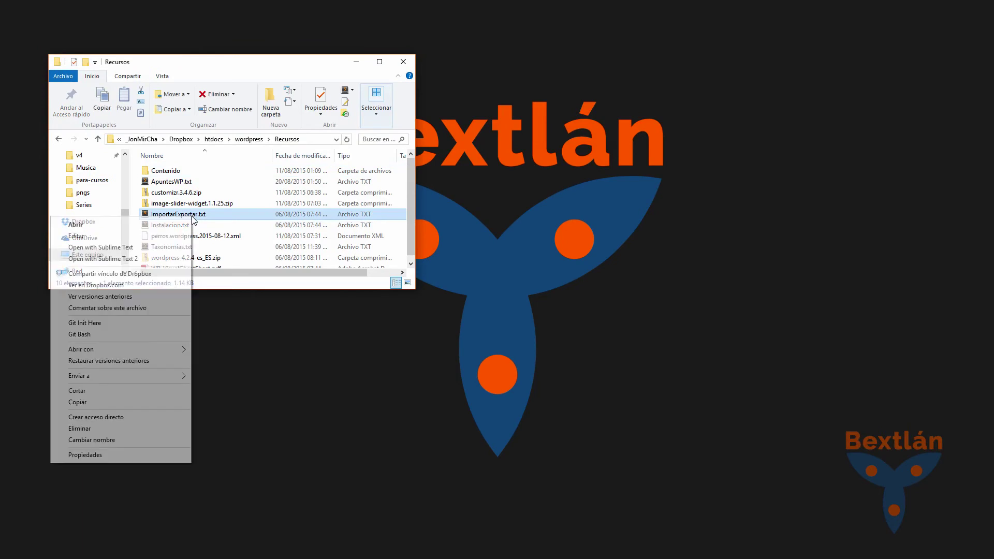
{"action": "mouse_move", "coordinate": [139, 350]}
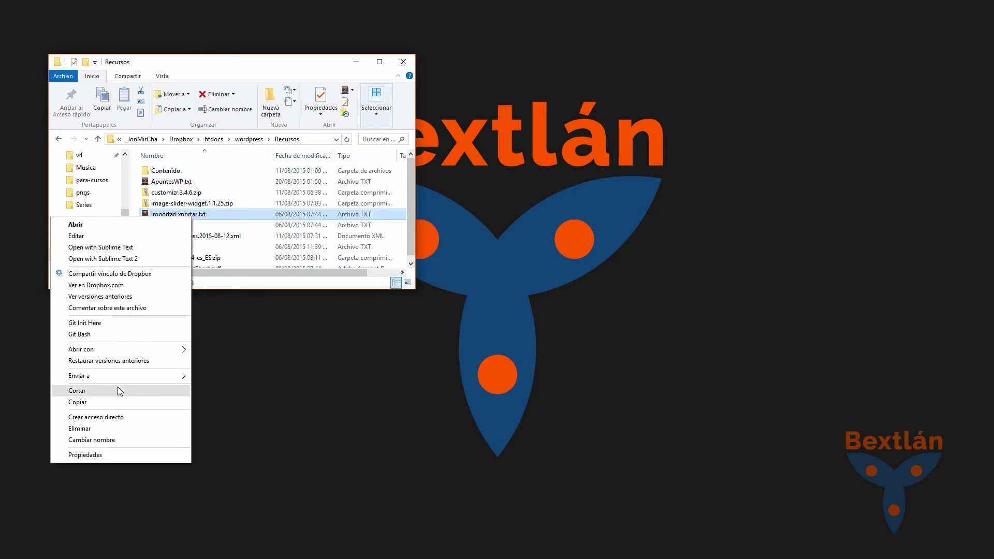
{"action": "left_click", "coordinate": [134, 259]}
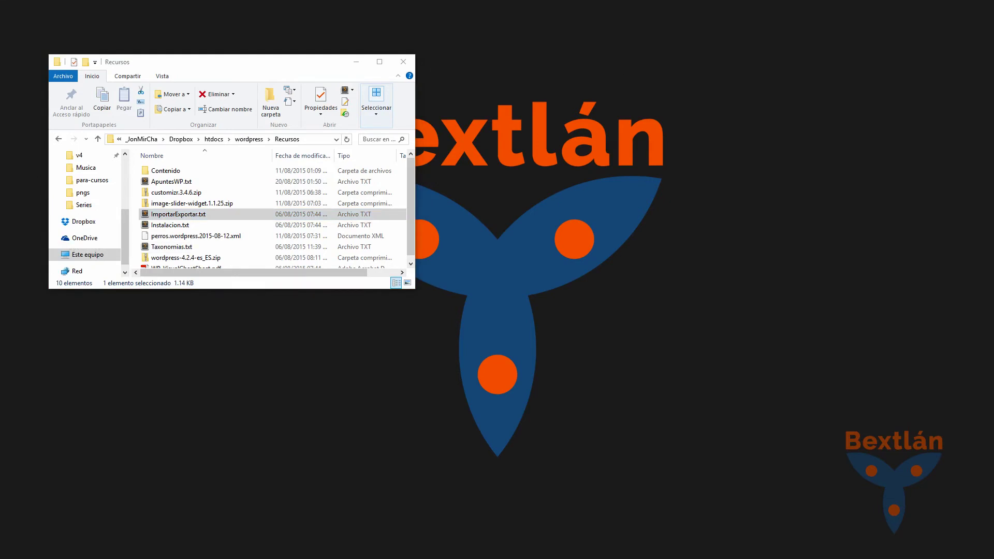
{"action": "right_click", "coordinate": [205, 217]}
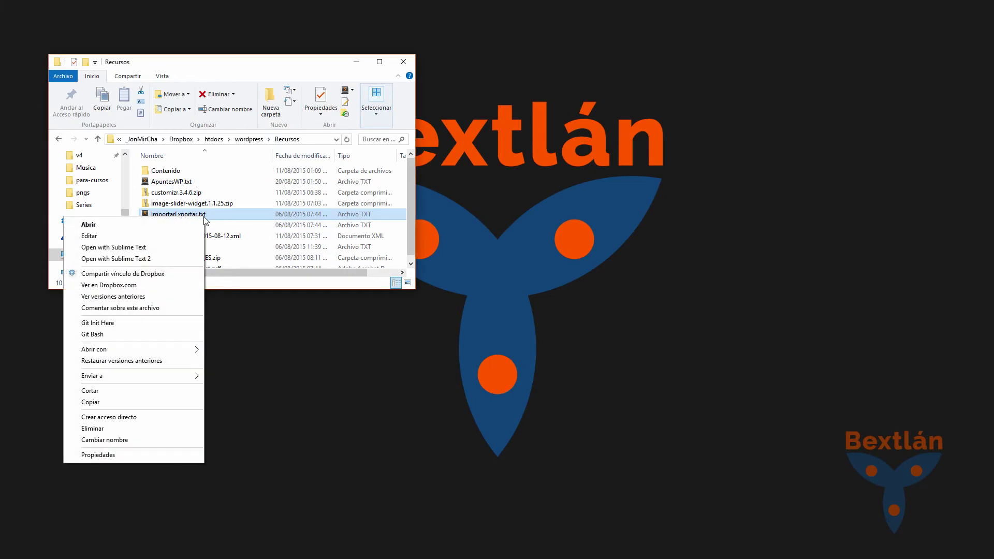
{"action": "left_click", "coordinate": [175, 258]}
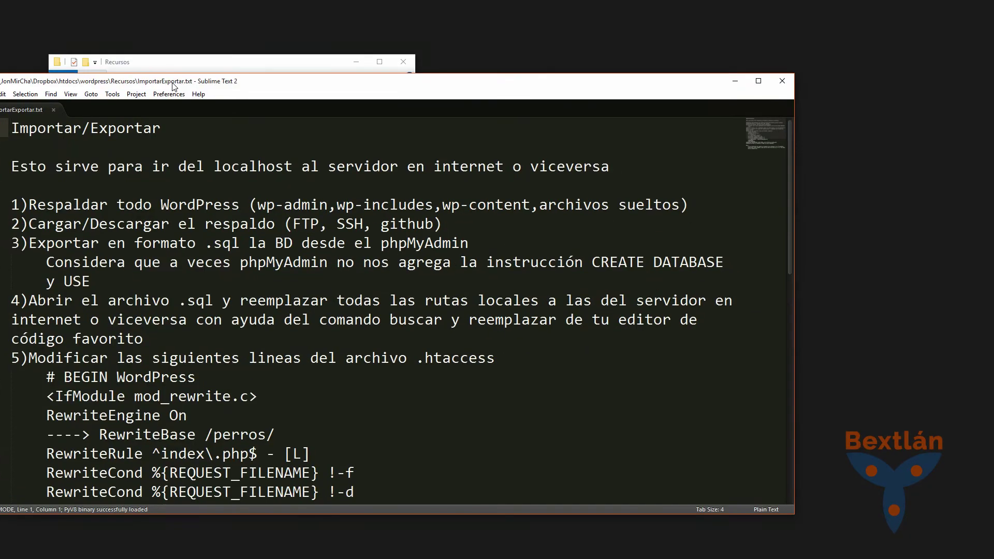
{"action": "double_click", "coordinate": [174, 84]}
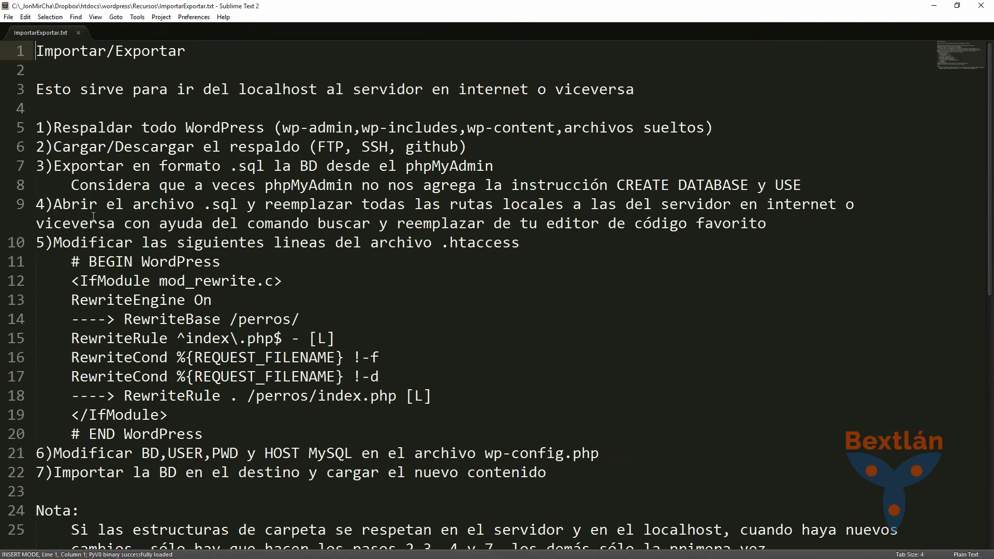
Read through the import/export instructions, especially the WordPress backup step, and return to the Recursos folder in File Explorer.
{"action": "scroll", "coordinate": [149, 329], "scroll_direction": "down", "scroll_amount": 2}
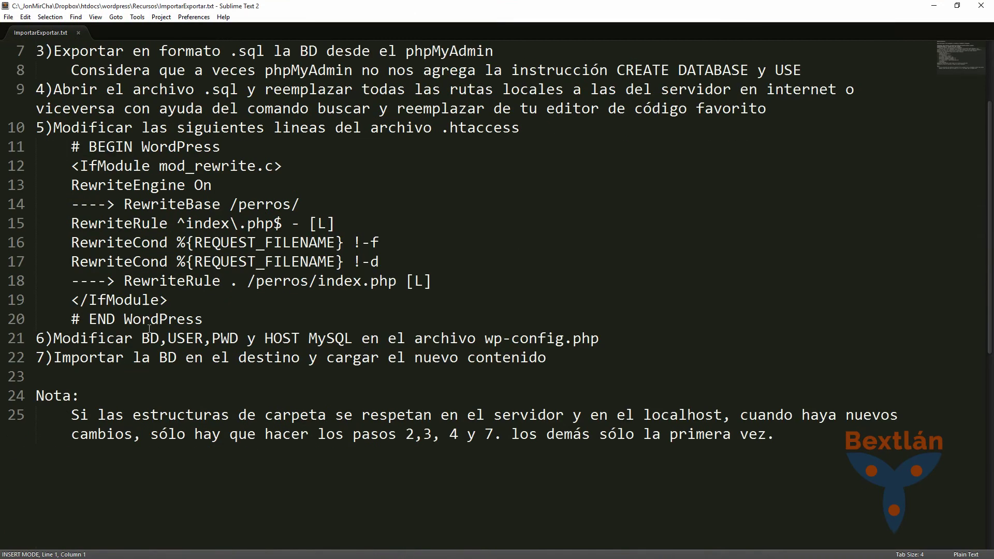
{"action": "scroll", "coordinate": [149, 329], "scroll_direction": "up", "scroll_amount": 2}
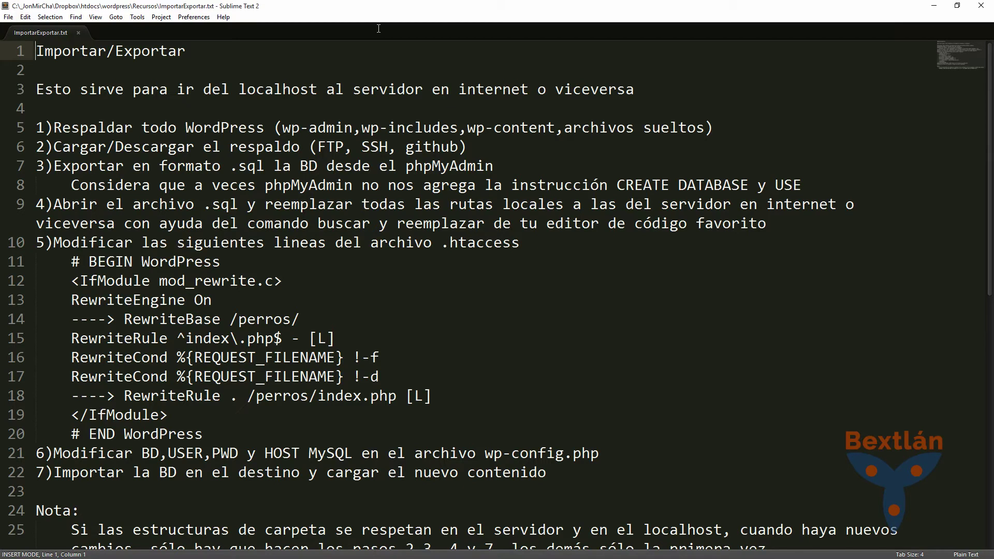
{"action": "left_click_drag", "start_coordinate": [54, 128], "coordinate": [384, 127]}
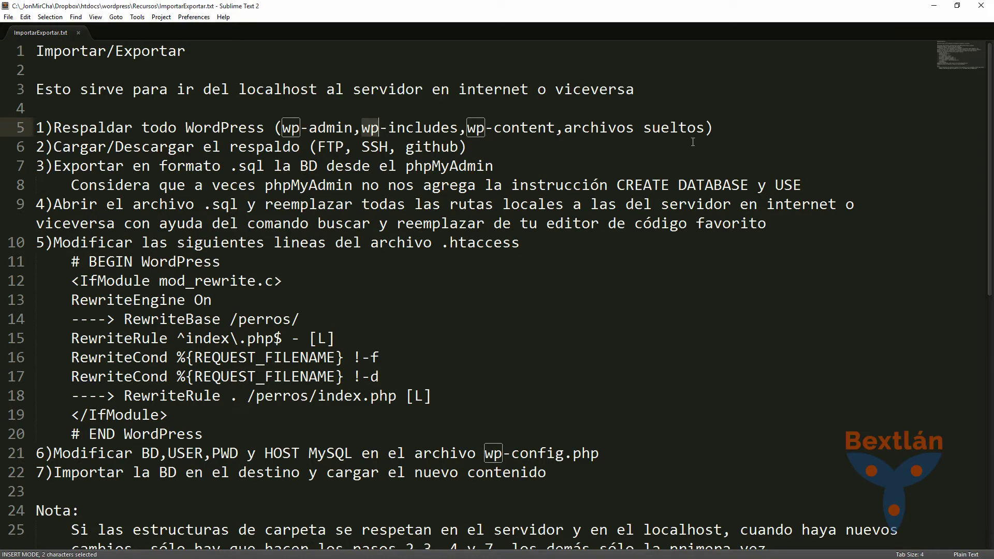
{"action": "key", "text": "alt"}
{"action": "key", "text": "alt+Tab"}
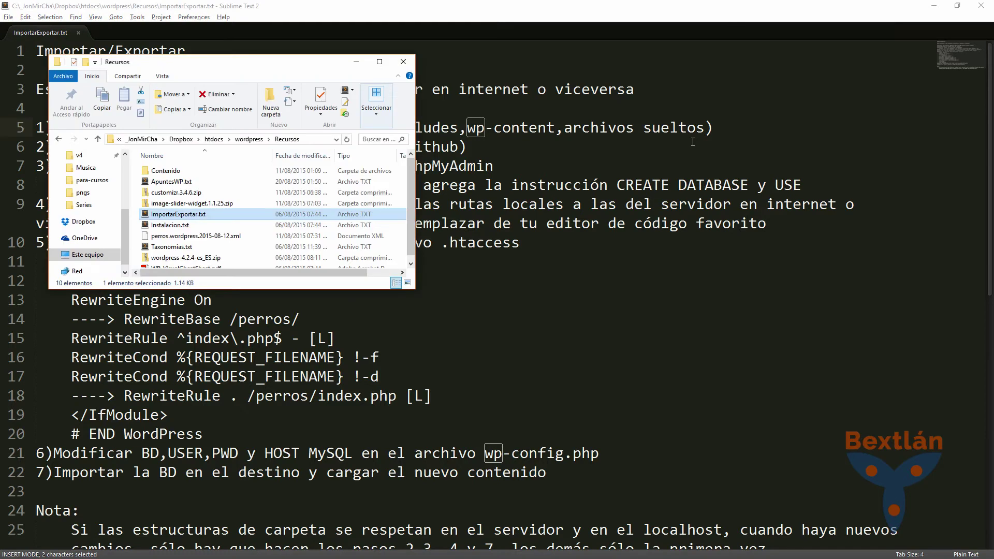
Move the File Explorer window off the instructions and open the perros folder inside wordpress.
{"action": "left_click_drag", "start_coordinate": [271, 61], "coordinate": [726, 245]}
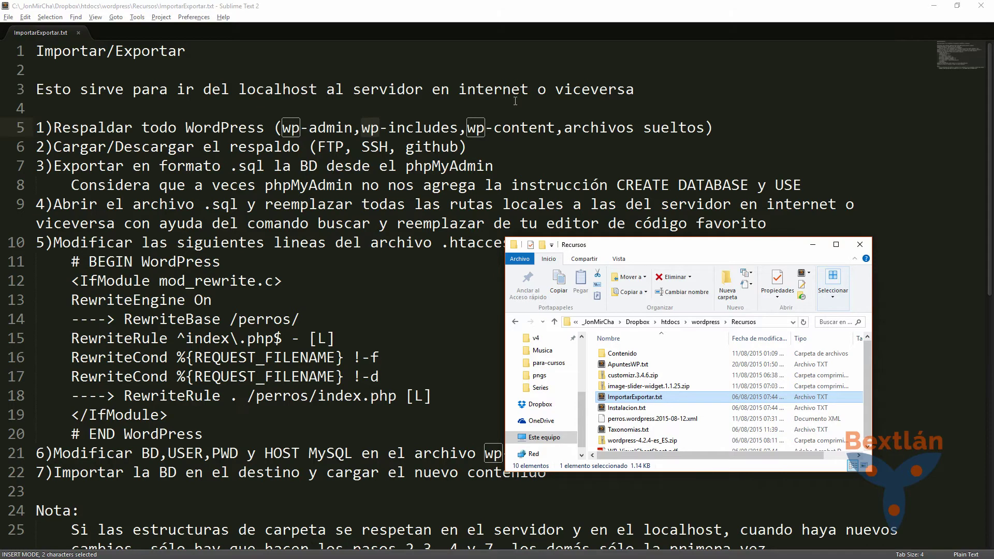
{"action": "left_click_drag", "start_coordinate": [688, 241], "coordinate": [517, 81]}
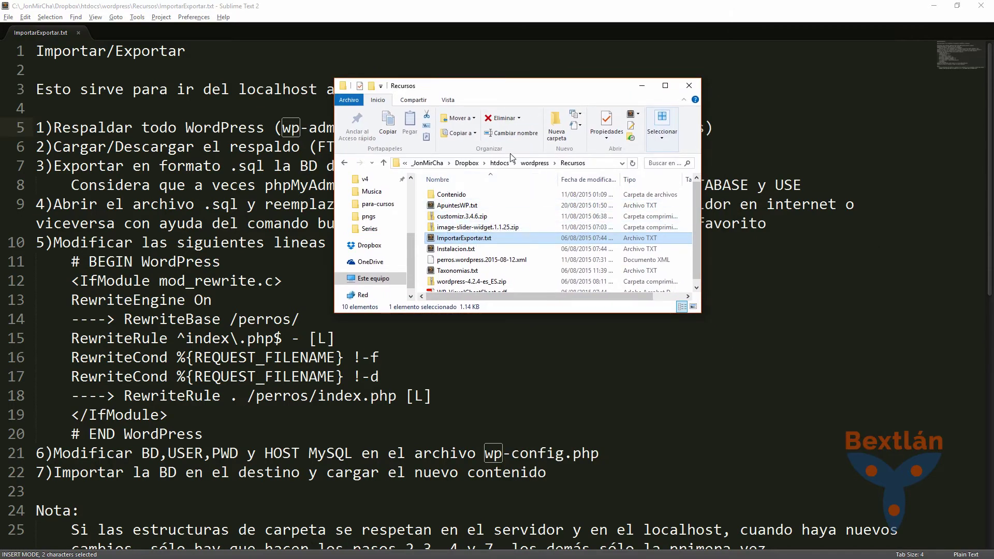
{"action": "left_click", "coordinate": [533, 163]}
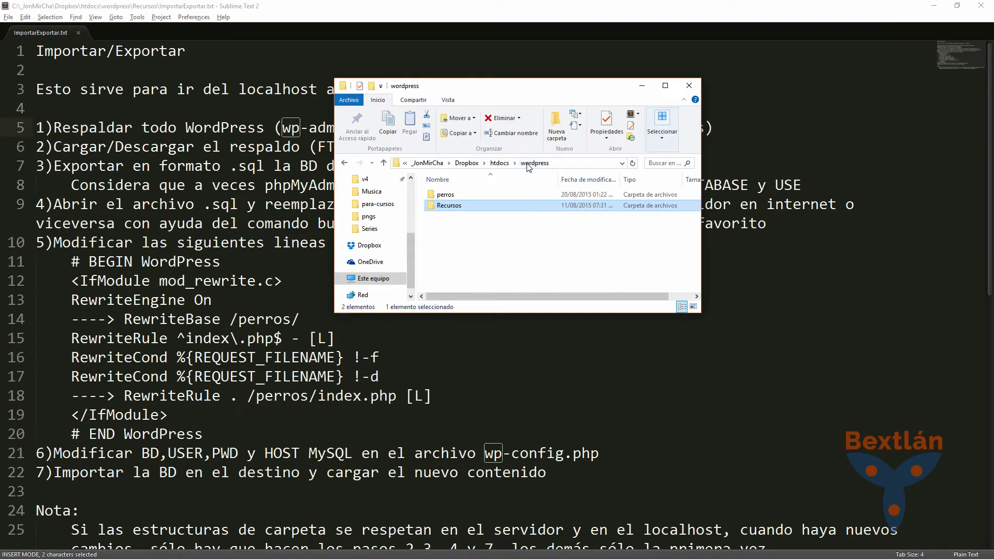
{"action": "double_click", "coordinate": [445, 198]}
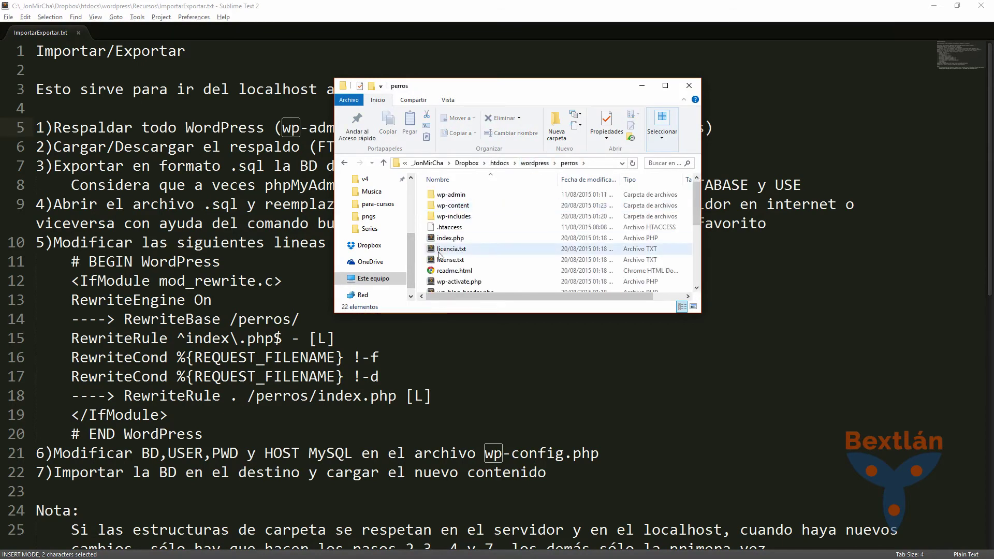
Examine the wp-content folder down to uploads/2015, return to perros and inspect the .htaccess file's name.
{"action": "left_click", "coordinate": [445, 206]}
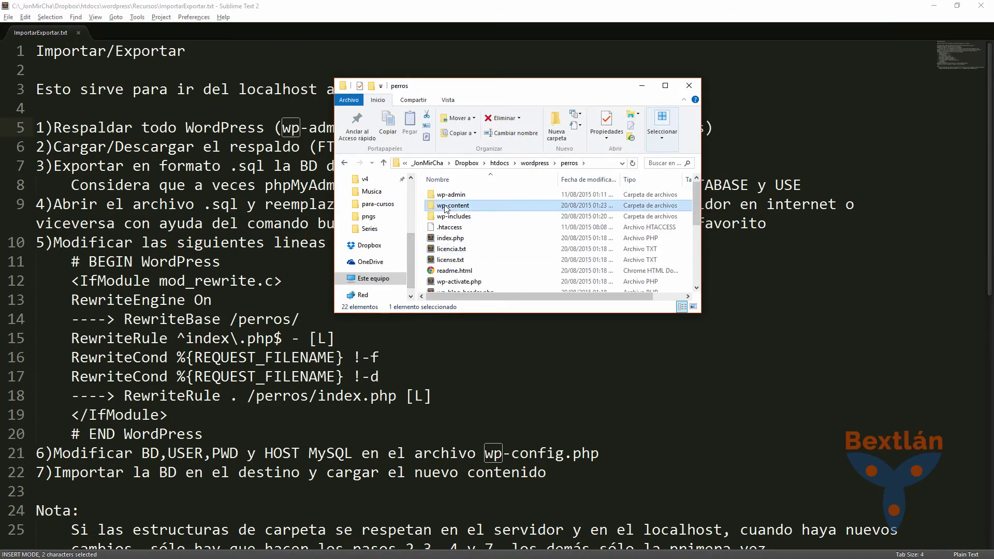
{"action": "double_click", "coordinate": [445, 206]}
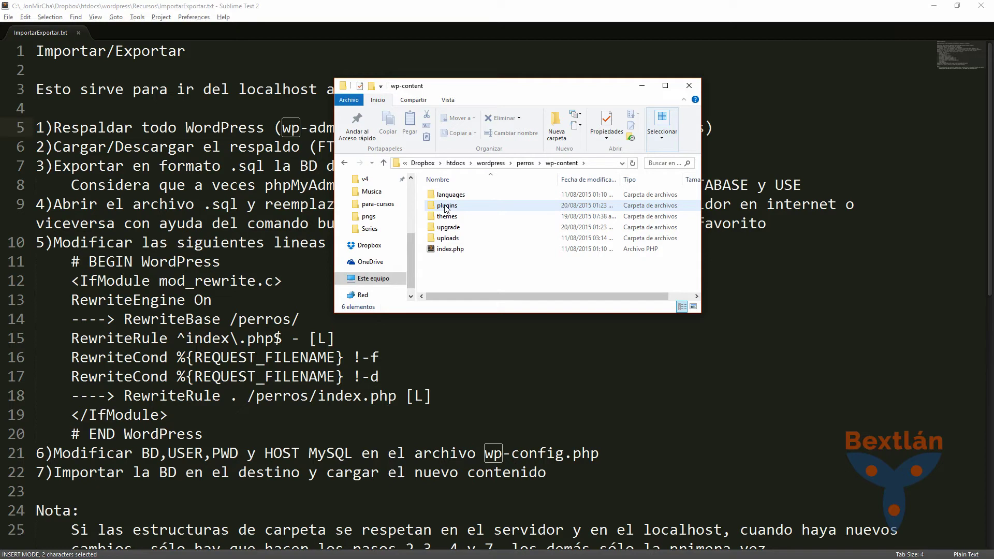
{"action": "double_click", "coordinate": [449, 239]}
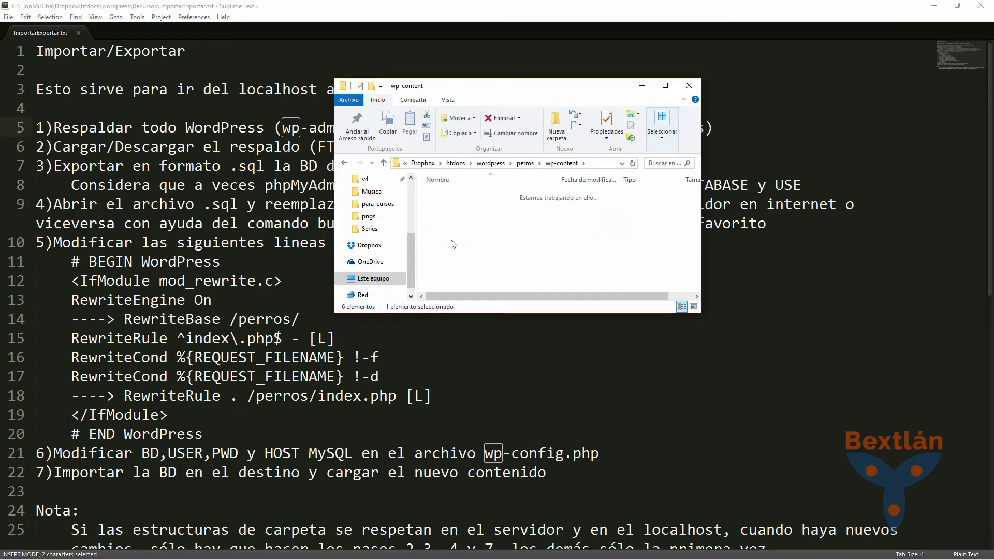
{"action": "double_click", "coordinate": [448, 201]}
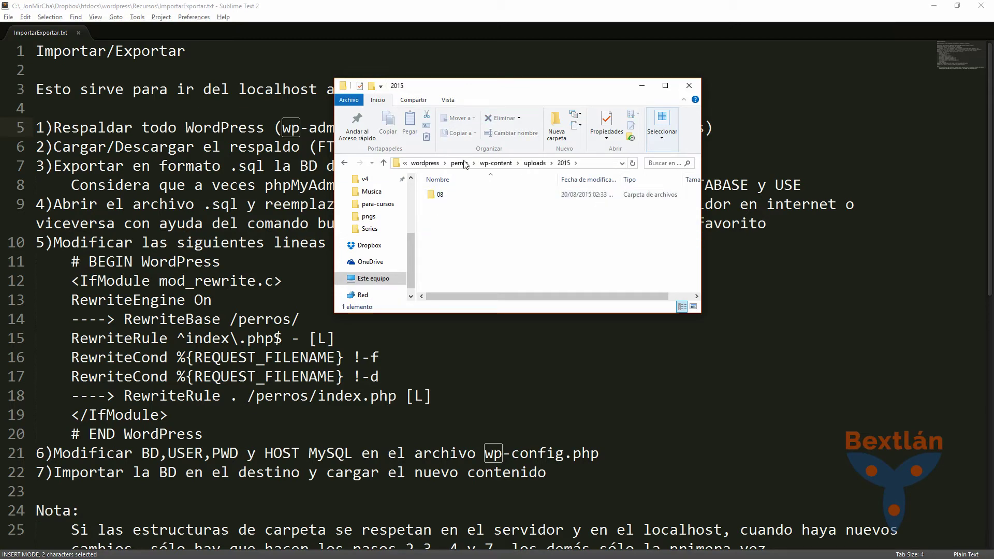
{"action": "left_click", "coordinate": [565, 163]}
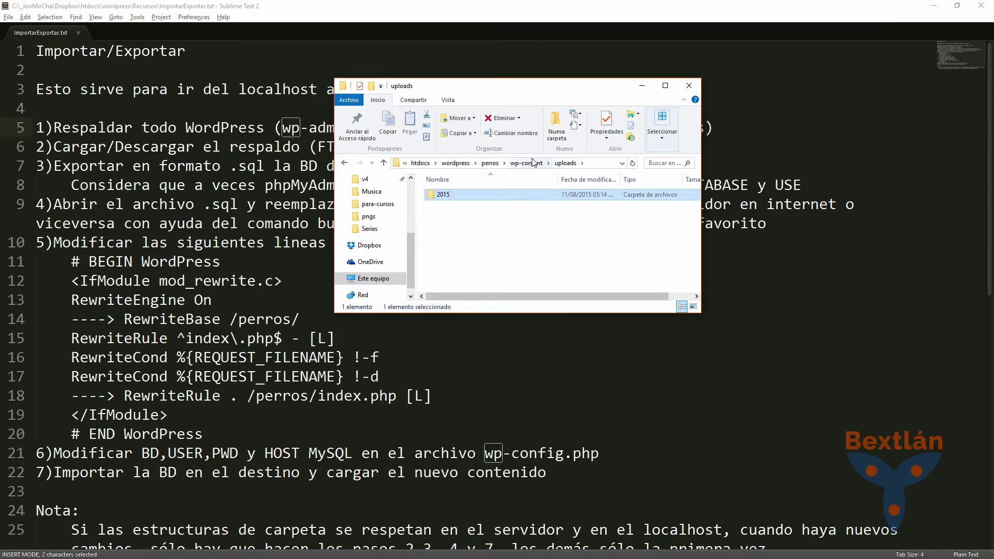
{"action": "left_click", "coordinate": [524, 163]}
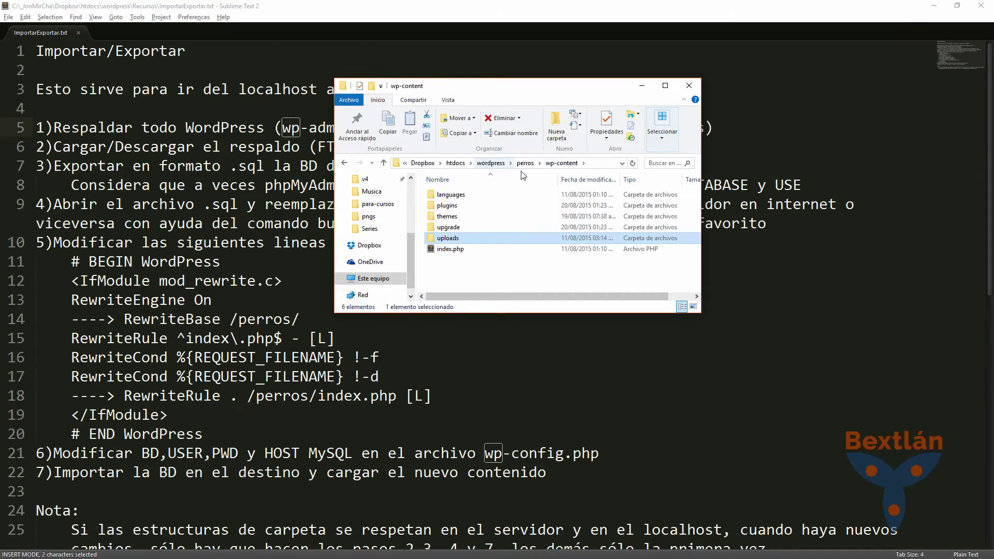
{"action": "left_click", "coordinate": [491, 163]}
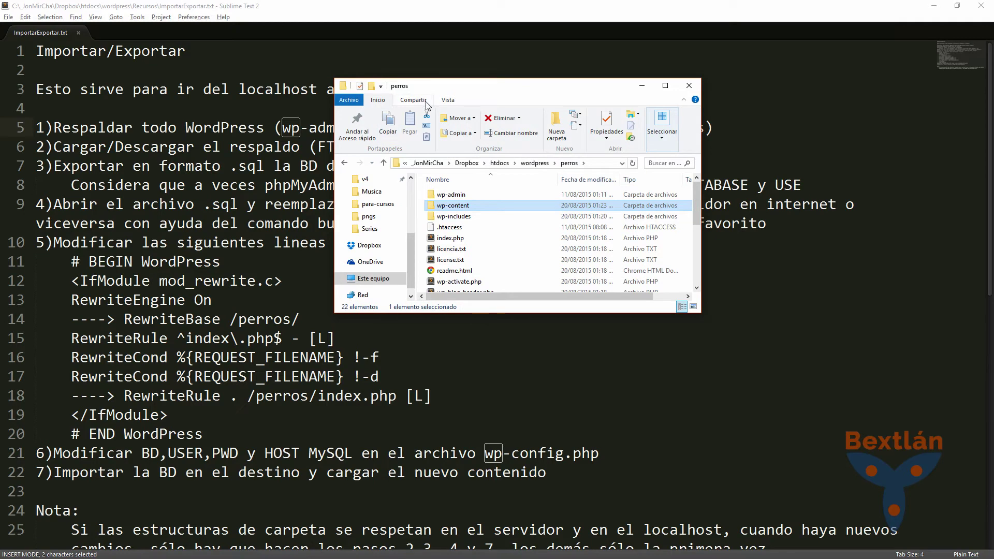
{"action": "left_click", "coordinate": [446, 230]}
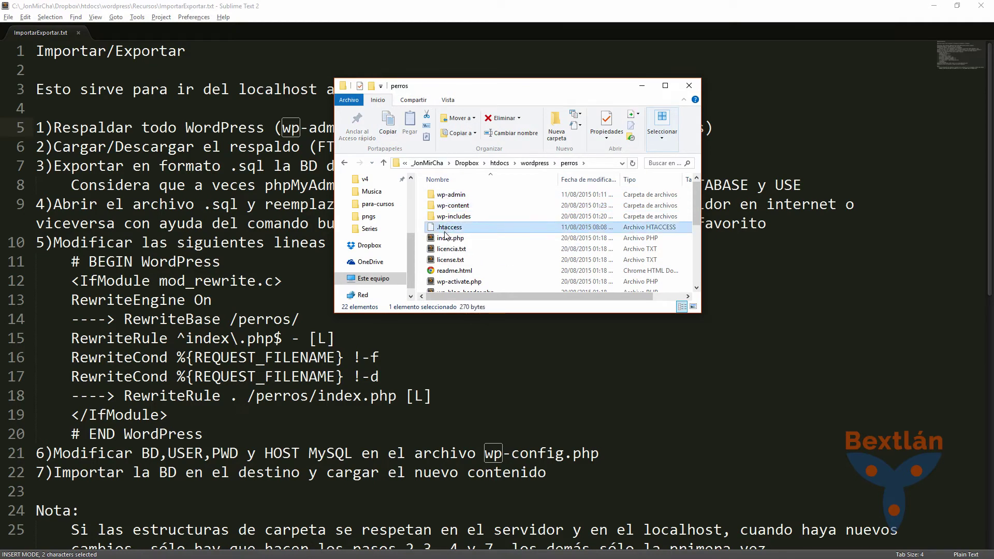
{"action": "key", "text": "F2"}
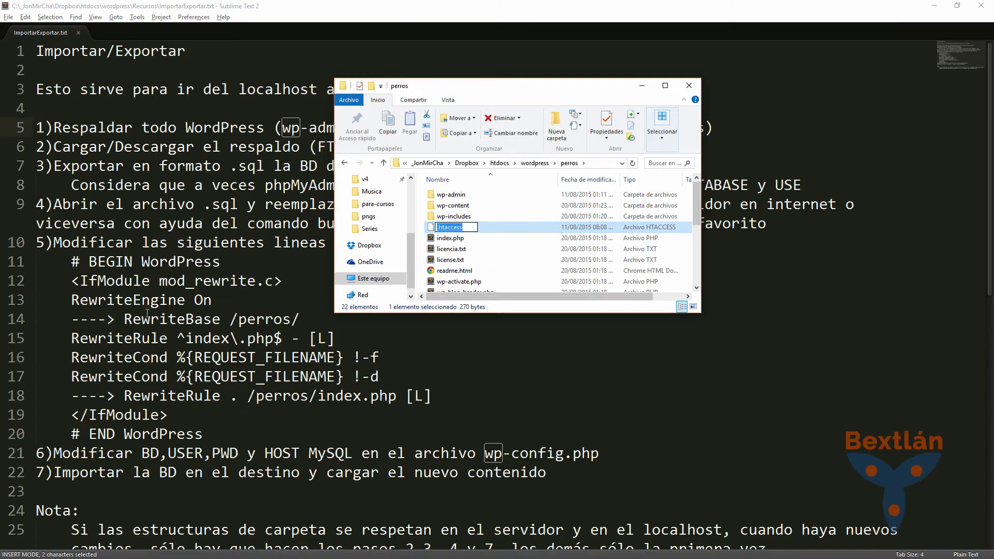
Return to ImportarExportar.txt in Sublime Text 2 and read step 2 on uploading or downloading the backup through FTP, SSH or github.
{"action": "left_click", "coordinate": [147, 313]}
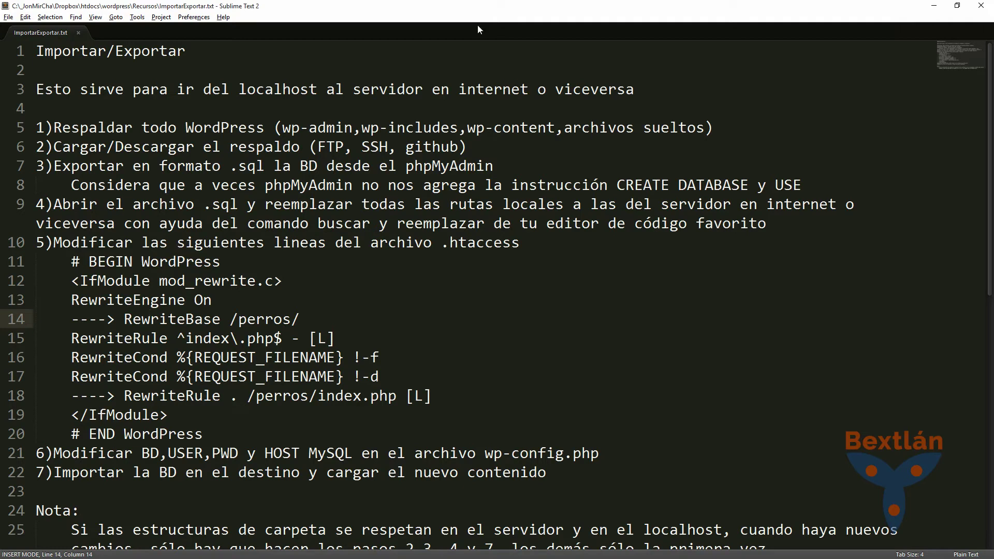
{"action": "left_click", "coordinate": [64, 149]}
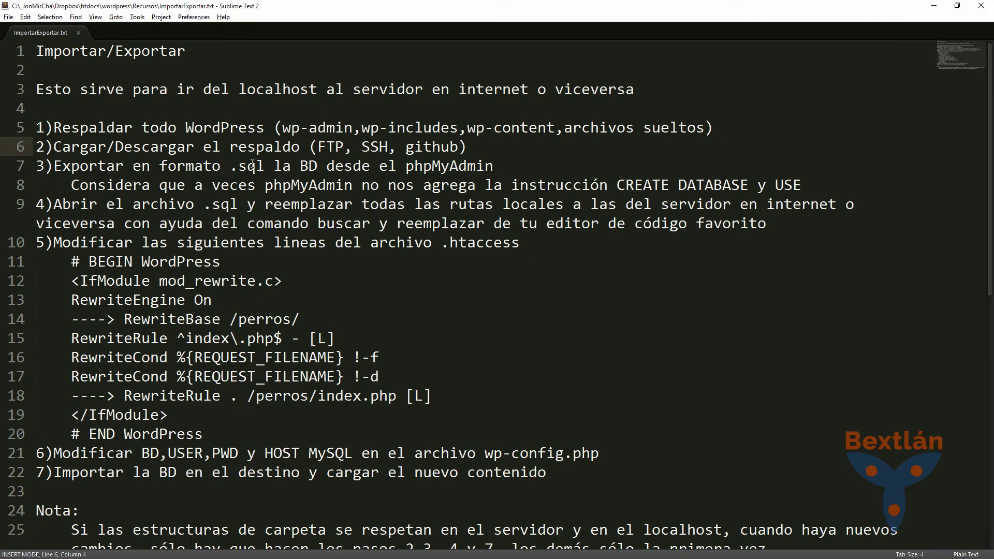
{"action": "left_click_drag", "start_coordinate": [214, 149], "coordinate": [309, 146]}
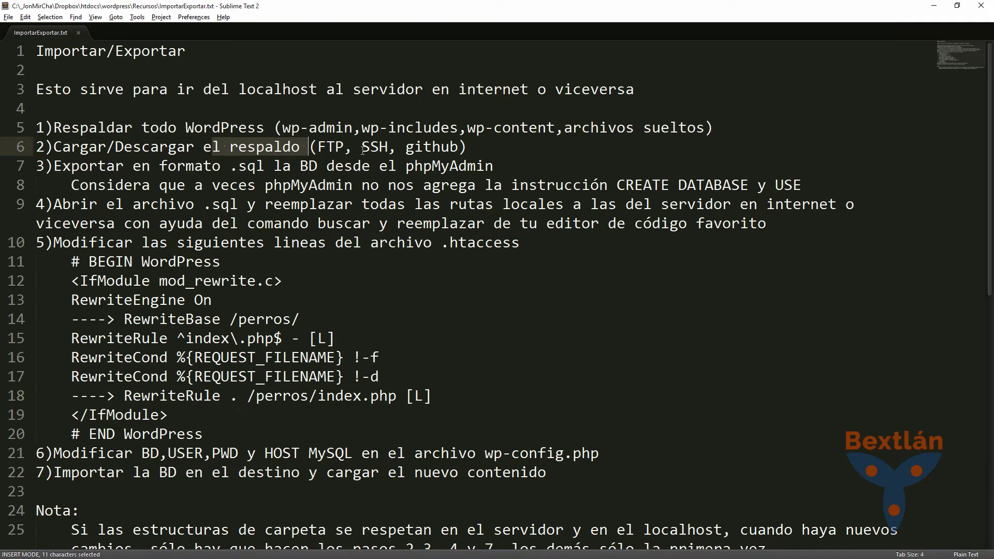
{"action": "left_click_drag", "start_coordinate": [404, 148], "coordinate": [450, 148]}
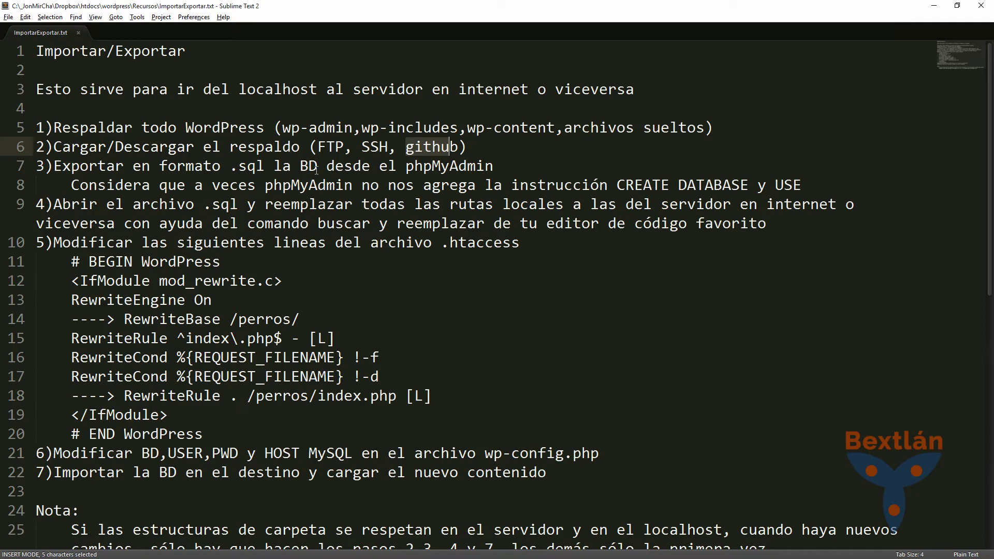
Bring up the perros folder window over the editor and place it beside the FileZilla window.
{"action": "key", "text": "alt+Tab"}
{"action": "left_click_drag", "start_coordinate": [544, 94], "coordinate": [243, 187]}
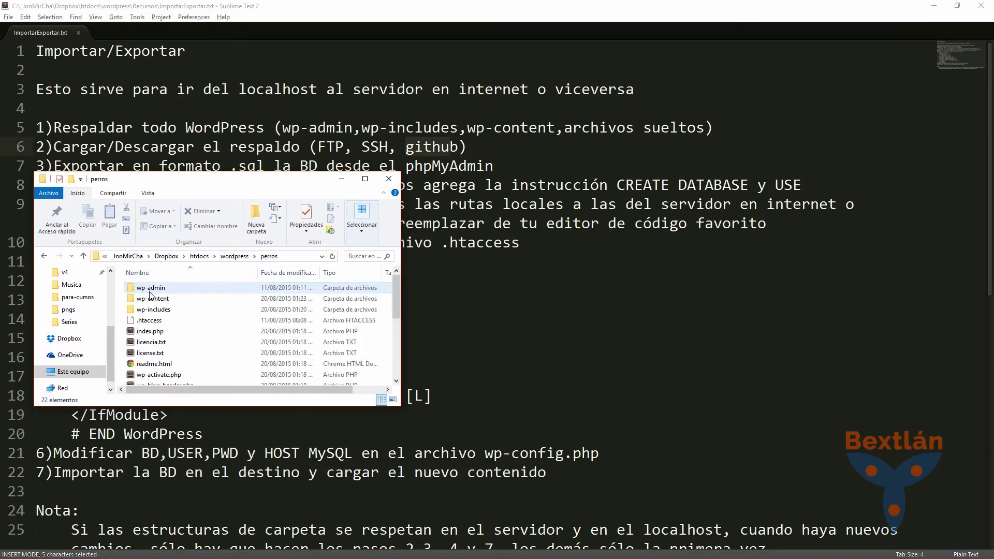
{"action": "key", "text": "alt+Tab"}
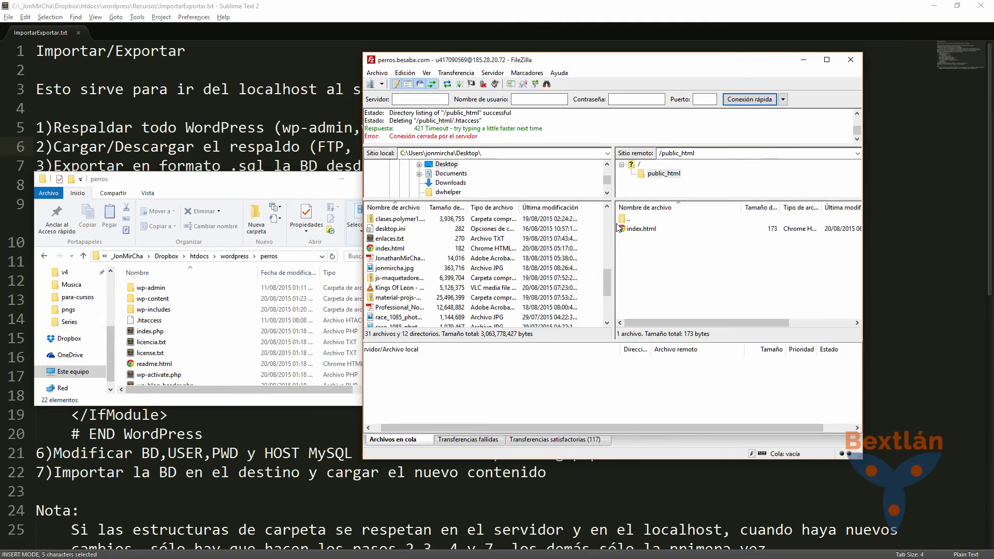
Delete index.html from the remote public_html directory and confirm the deletion.
{"action": "left_click", "coordinate": [649, 230]}
{"action": "key", "text": "Delete"}
{"action": "key", "text": "Return"}
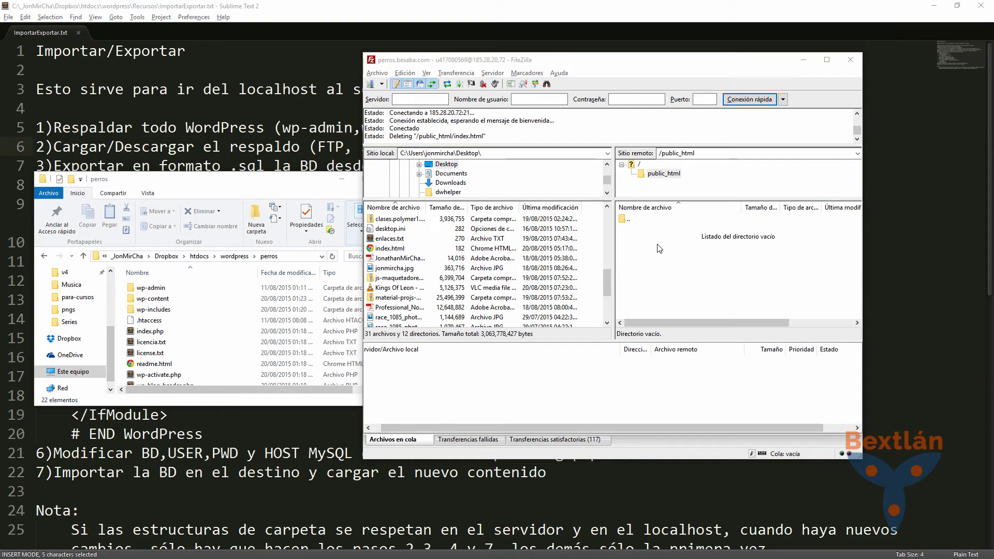
Reload perros.besaba.com in the browser to check the site, return to FileZilla and minimize the browser.
{"action": "key", "text": "alt+Tab"}
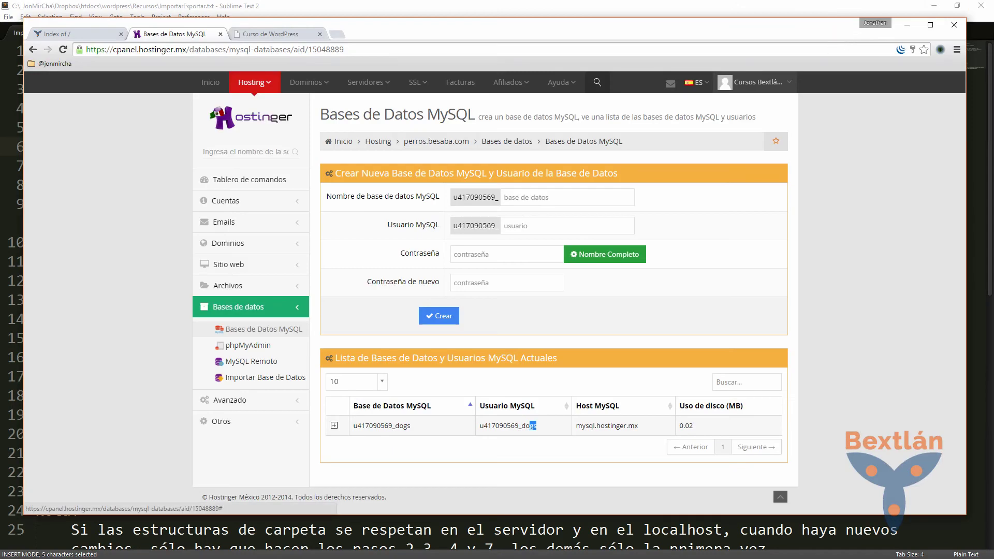
{"action": "left_click", "coordinate": [269, 34]}
{"action": "left_click", "coordinate": [62, 49]}
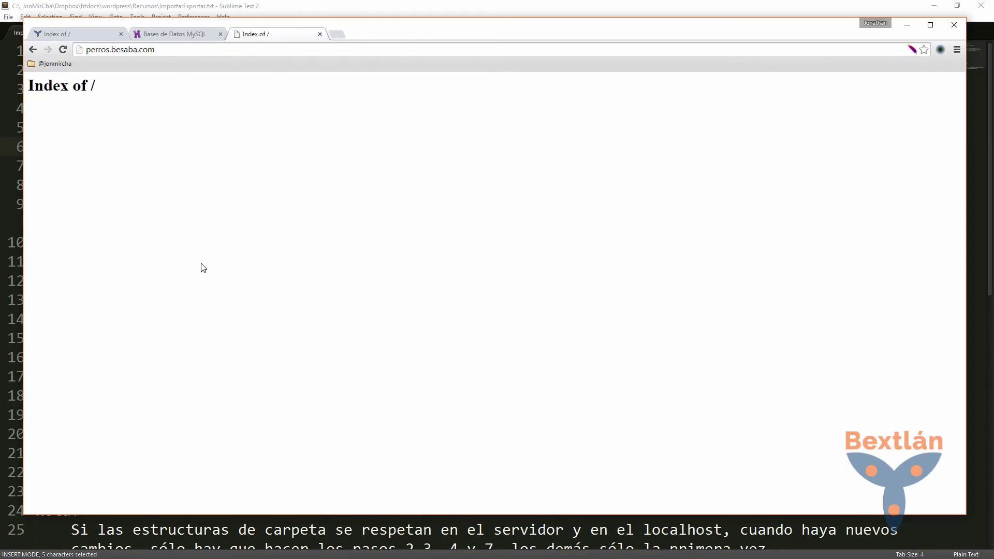
{"action": "key", "text": "alt+Tab"}
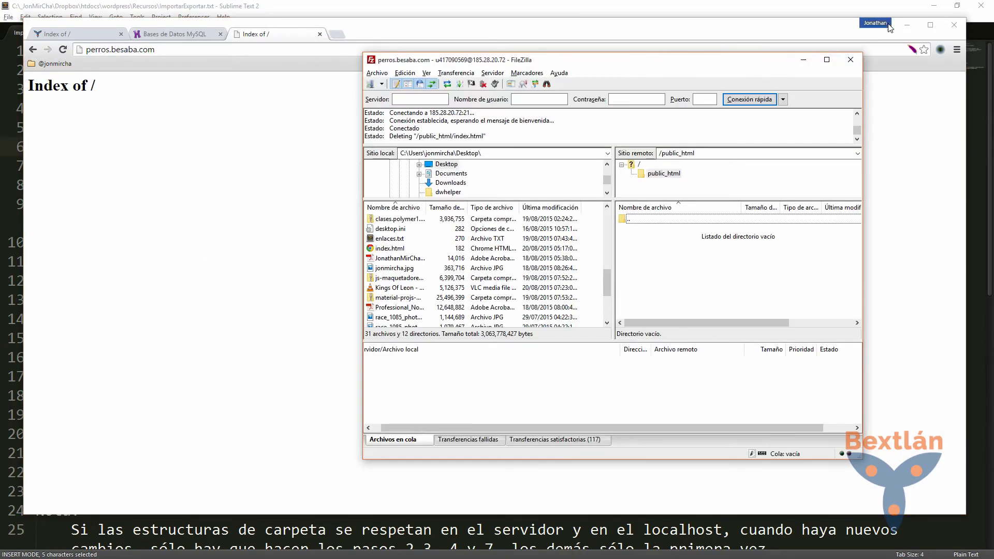
{"action": "left_click", "coordinate": [909, 23]}
Upload all files and folders of the local perros folder to the remote public_html directory, and move FileZilla clear of the folder window.
{"action": "left_click", "coordinate": [151, 288]}
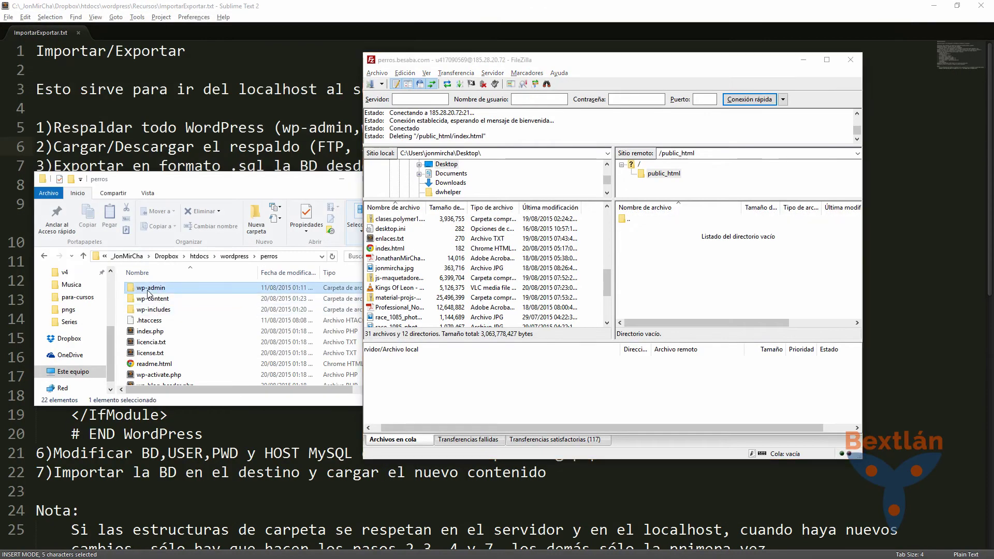
{"action": "key", "text": "ctrl+a"}
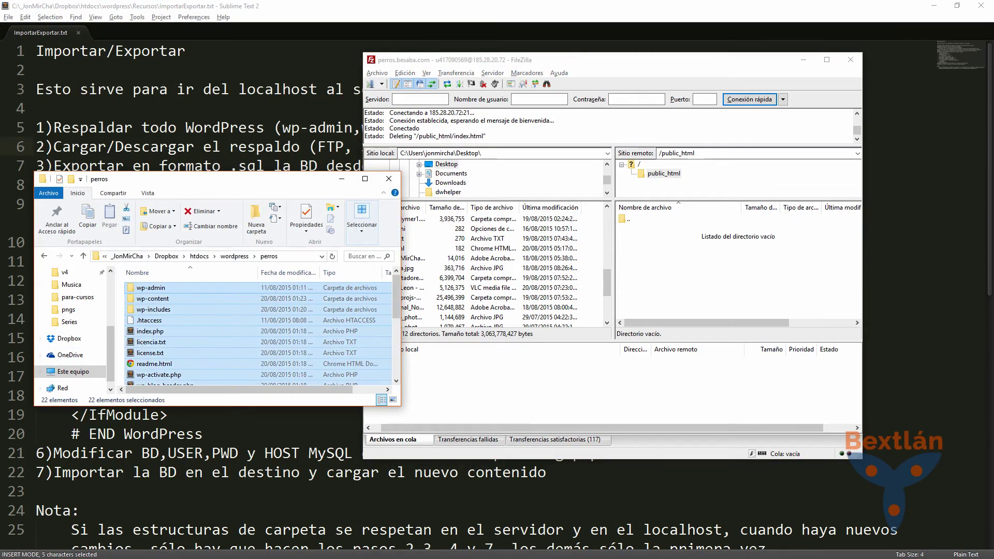
{"action": "left_click_drag", "start_coordinate": [185, 198], "coordinate": [179, 119]}
{"action": "left_click", "coordinate": [459, 279]}
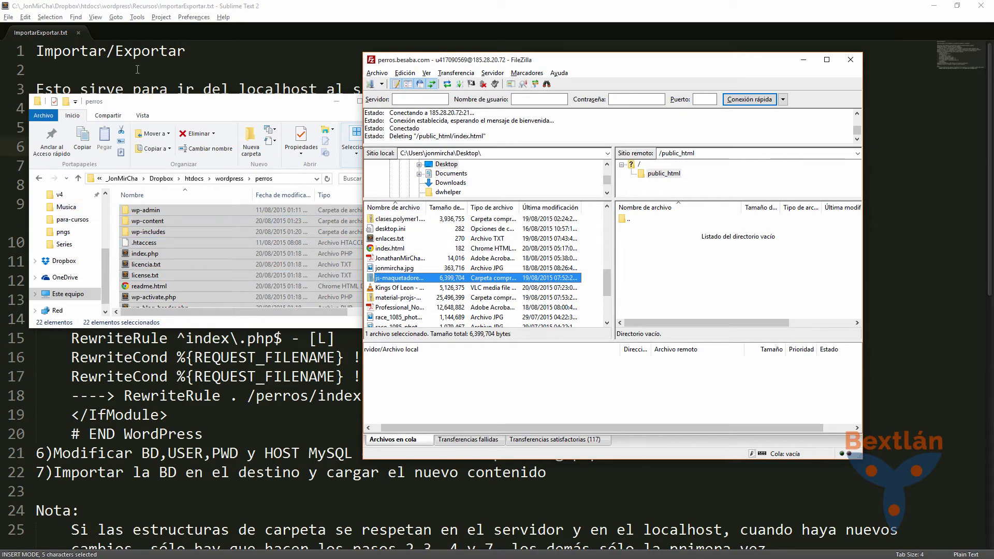
{"action": "left_click", "coordinate": [142, 103]}
{"action": "scroll", "coordinate": [174, 263], "scroll_direction": "down", "scroll_amount": 4}
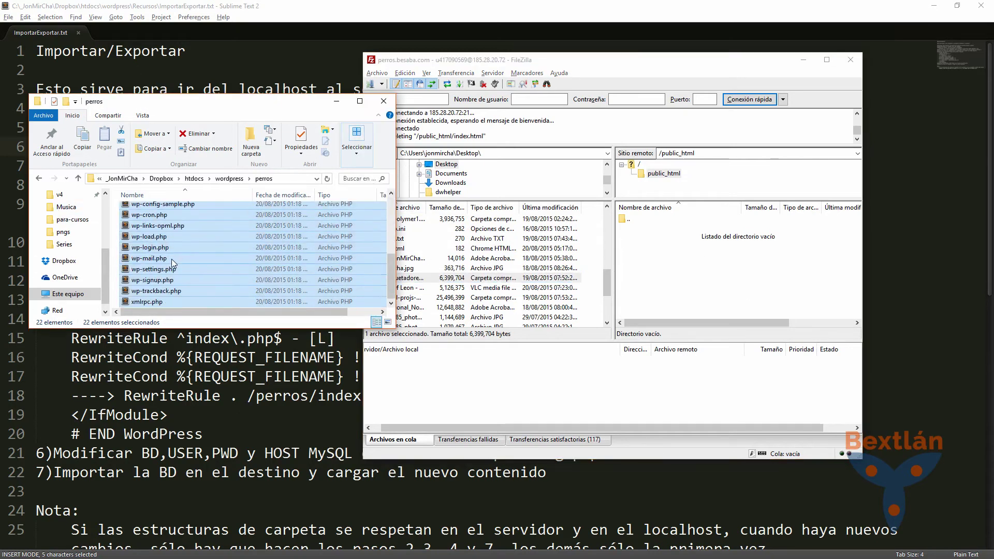
{"action": "scroll", "coordinate": [155, 223], "scroll_direction": "up", "scroll_amount": 5}
{"action": "left_click_drag", "start_coordinate": [156, 231], "coordinate": [701, 284]}
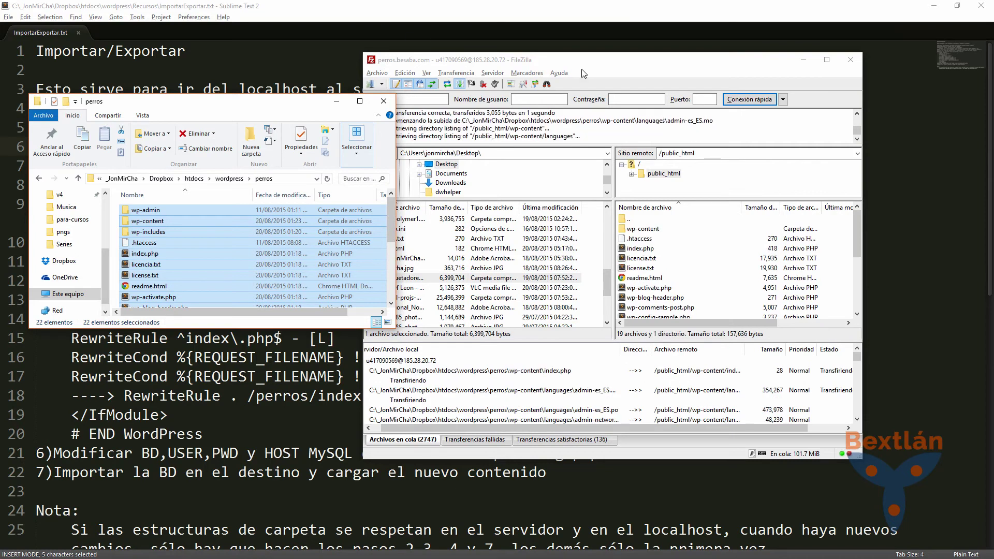
{"action": "left_click_drag", "start_coordinate": [469, 60], "coordinate": [551, 62]}
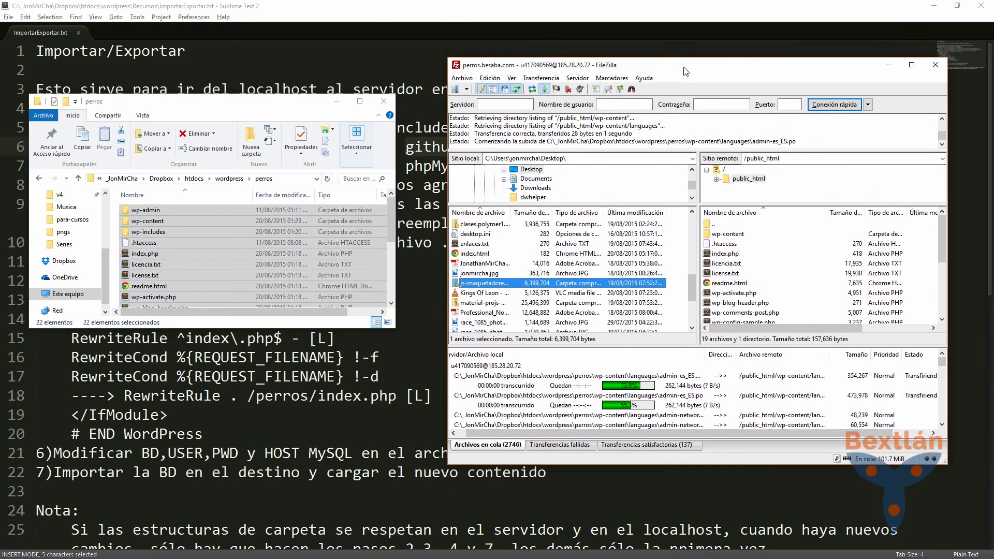
{"action": "left_click_drag", "start_coordinate": [685, 72], "coordinate": [694, 52]}
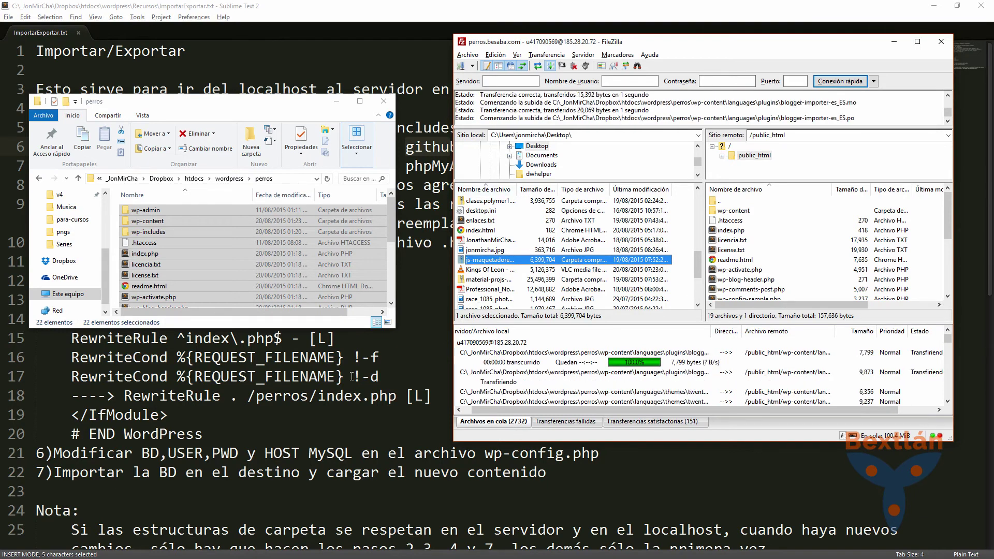
Read step 3 in ImportarExportar.txt on exporting the database from phpMyAdmin, including the CREATE DATABASE and USE note, and switch to the browser.
{"action": "left_click", "coordinate": [179, 339]}
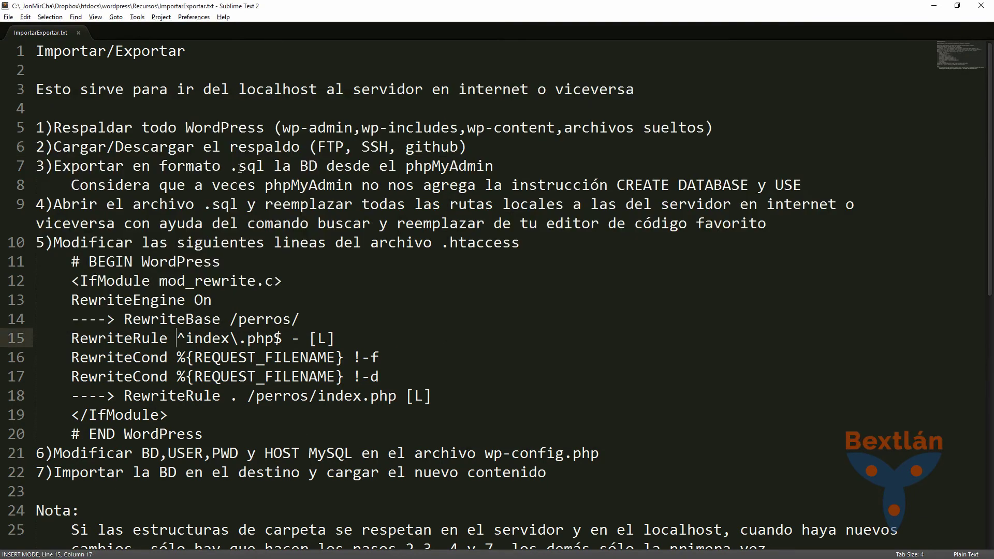
{"action": "left_click_drag", "start_coordinate": [55, 168], "coordinate": [500, 174]}
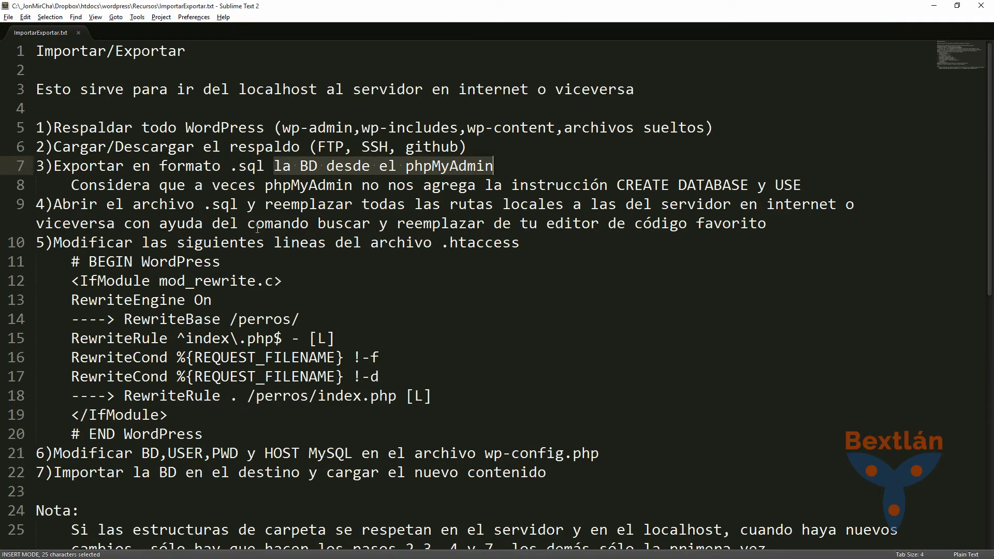
{"action": "left_click_drag", "start_coordinate": [72, 185], "coordinate": [802, 171]}
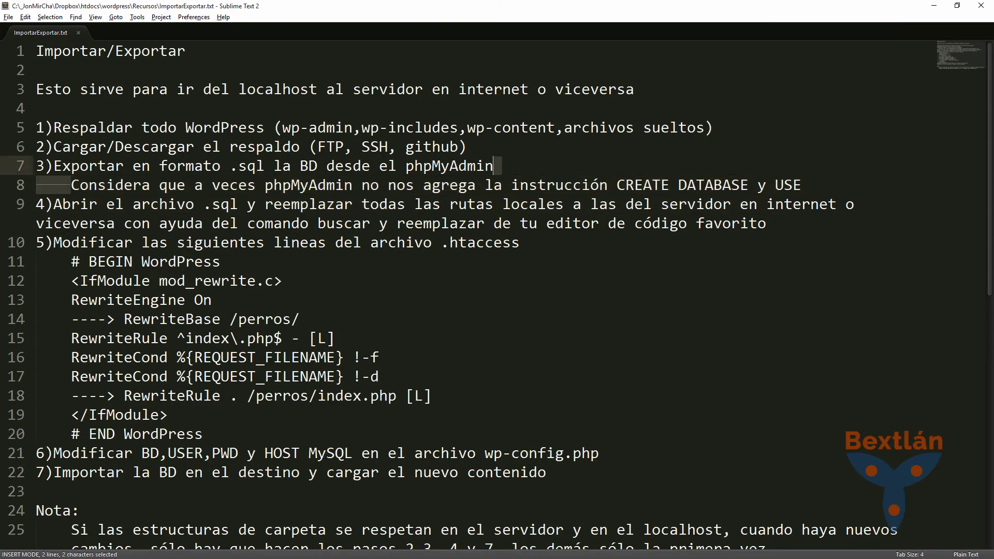
{"action": "left_click", "coordinate": [203, 223]}
{"action": "left_click_drag", "start_coordinate": [59, 189], "coordinate": [855, 191]}
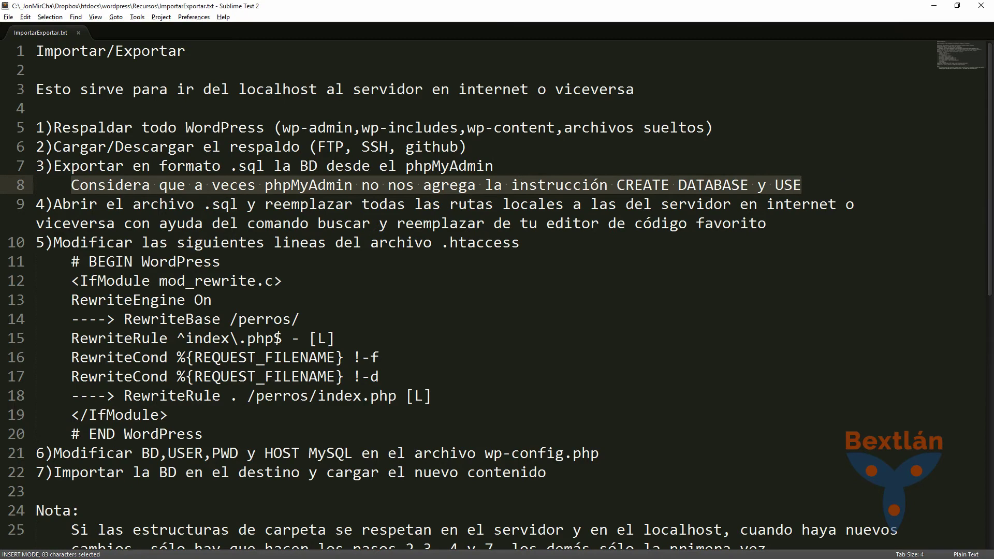
{"action": "key", "text": "alt+Tab"}
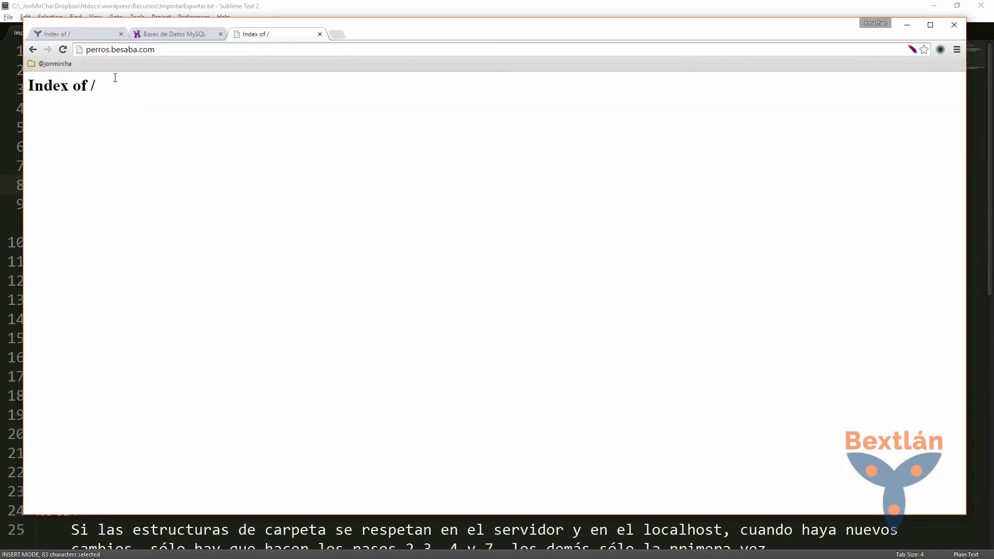
Open the local phpMyAdmin at localhost/phpmyadmin in a new browser tab.
{"action": "left_click", "coordinate": [340, 34]}
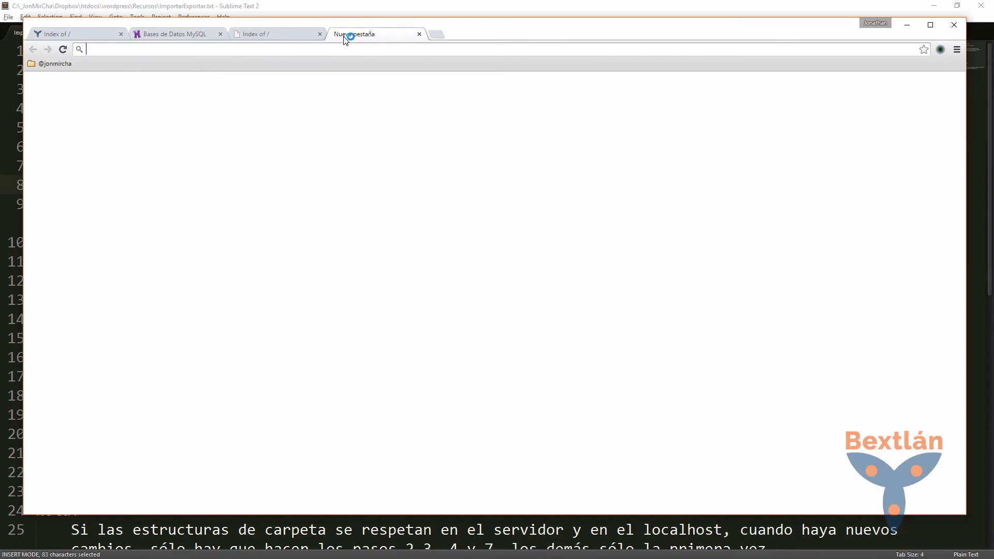
{"action": "type", "text": "localhost/"}
{"action": "key", "text": "Down"}
{"action": "key", "text": "Return"}
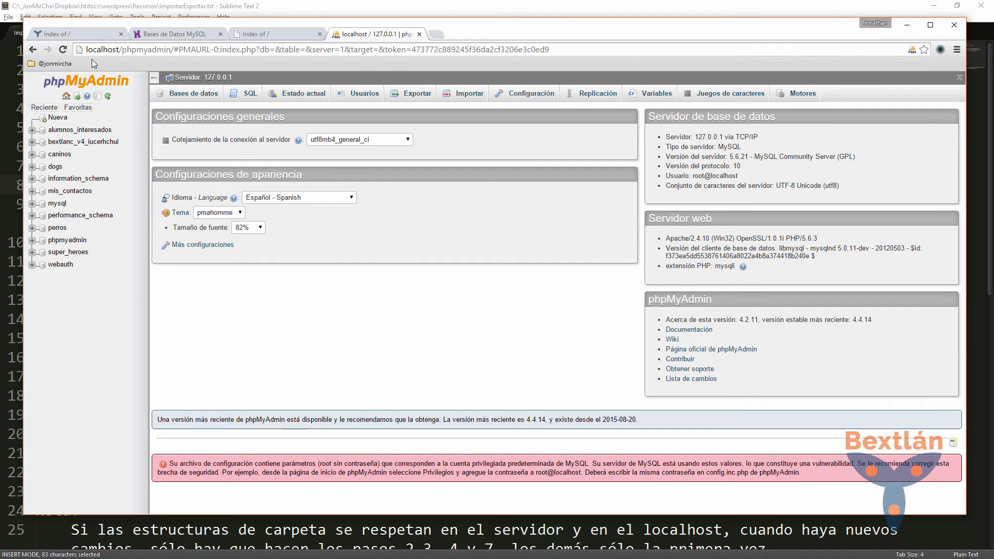
Try to export the dogs database by marking it in the database list, and return to the phpMyAdmin start page.
{"action": "left_click", "coordinate": [197, 96]}
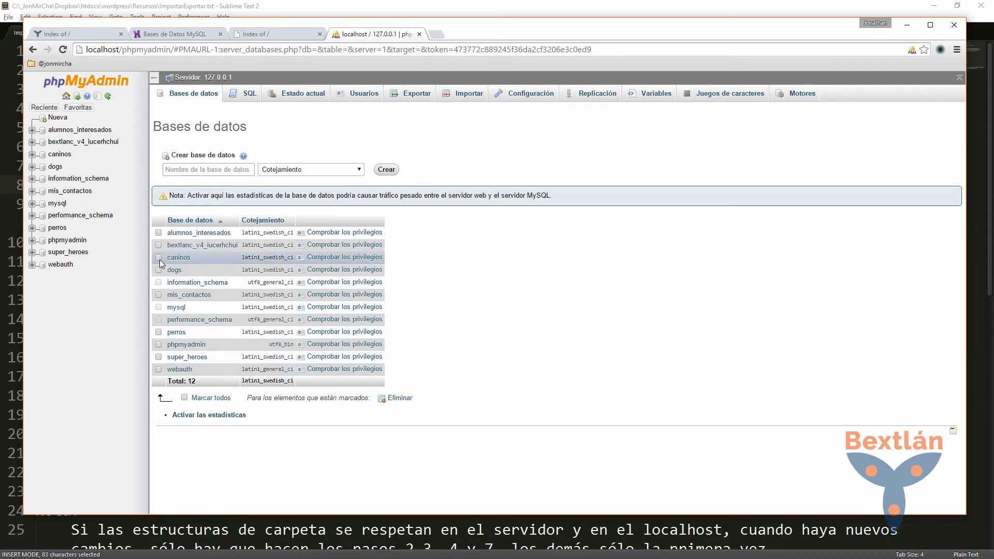
{"action": "left_click", "coordinate": [158, 270]}
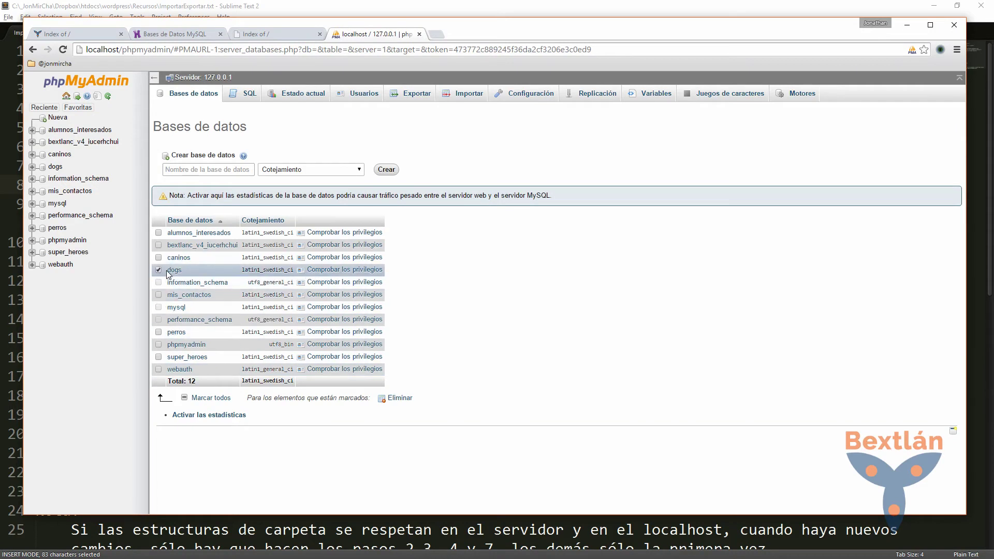
{"action": "left_click", "coordinate": [418, 100]}
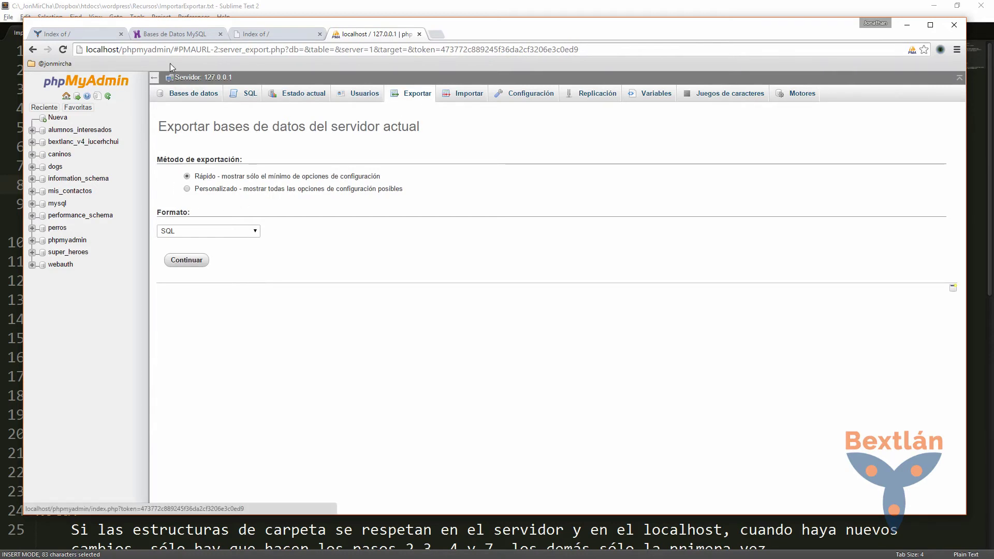
{"action": "left_click_drag", "start_coordinate": [170, 50], "coordinate": [769, 45]}
{"action": "key", "text": "BackSpace"}
{"action": "key", "text": "Return"}
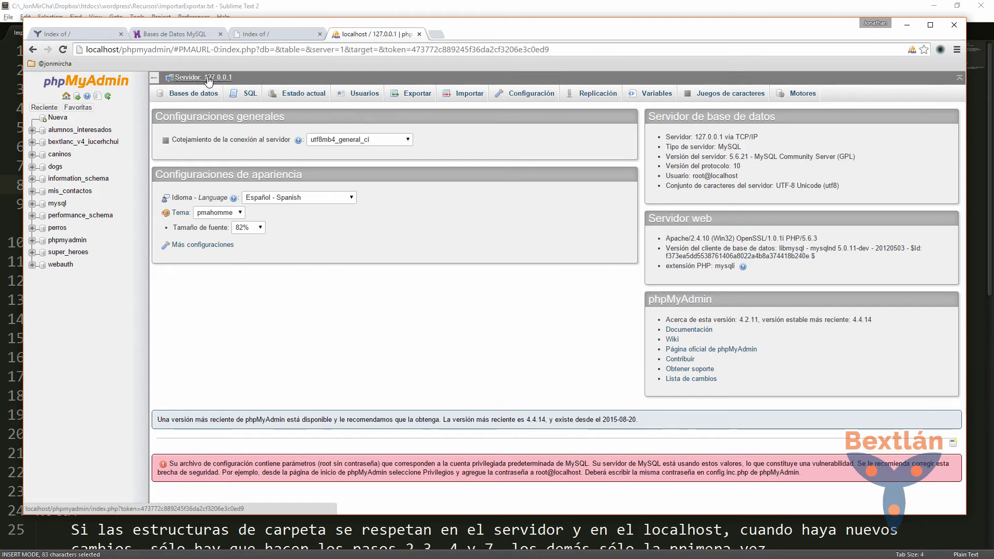
Examine the dogs database's table list and the contents of its oufheruigei_posts table, and return to the server start page.
{"action": "left_click", "coordinate": [54, 166]}
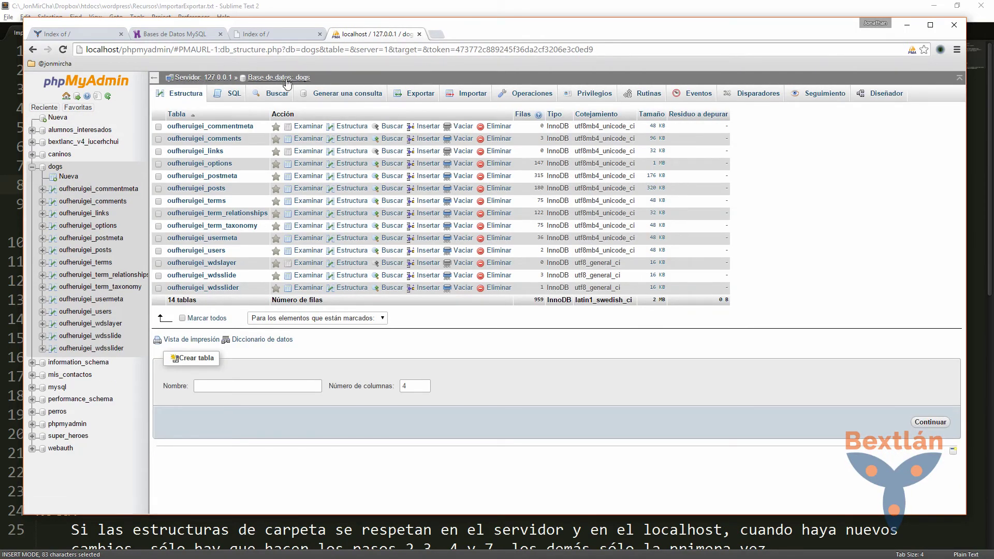
{"action": "left_click", "coordinate": [75, 84]}
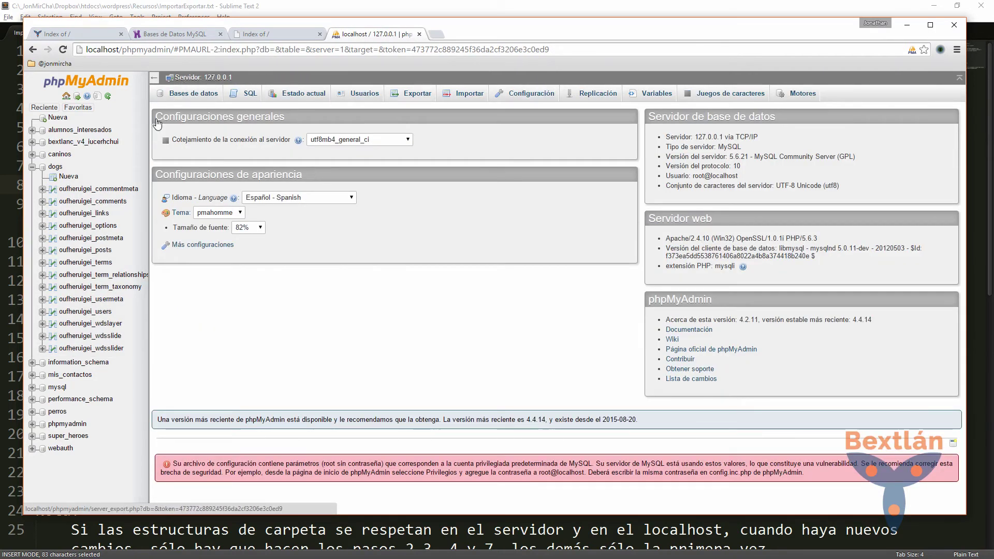
{"action": "left_click", "coordinate": [242, 94]}
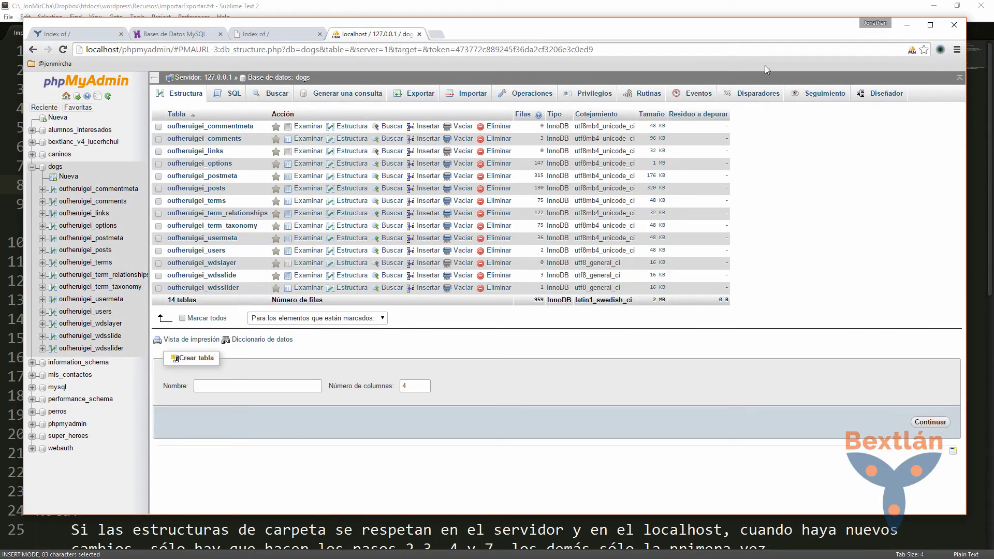
{"action": "left_click", "coordinate": [175, 106]}
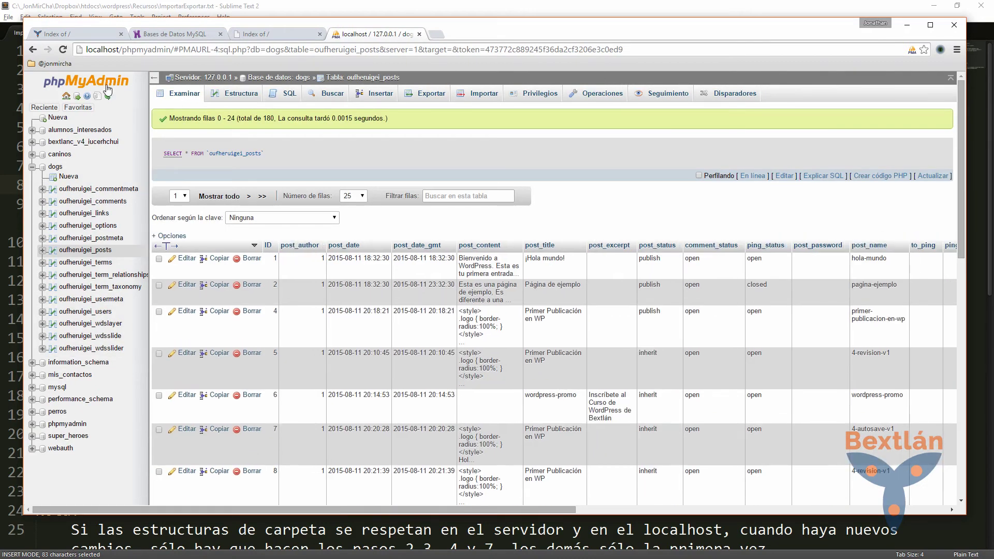
{"action": "left_click", "coordinate": [61, 83]}
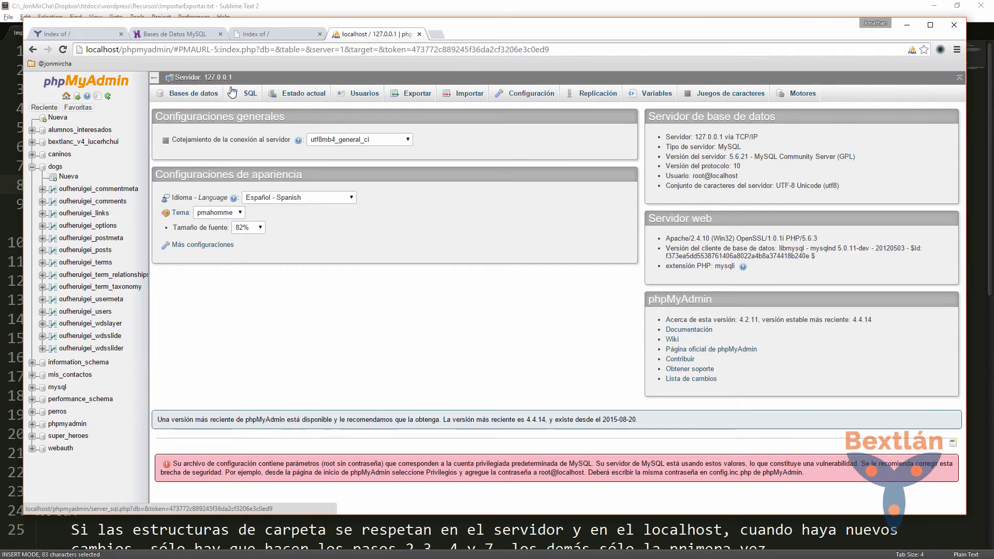
Set up a server-level export with the Personalizado method and select only the dogs database.
{"action": "left_click", "coordinate": [421, 99]}
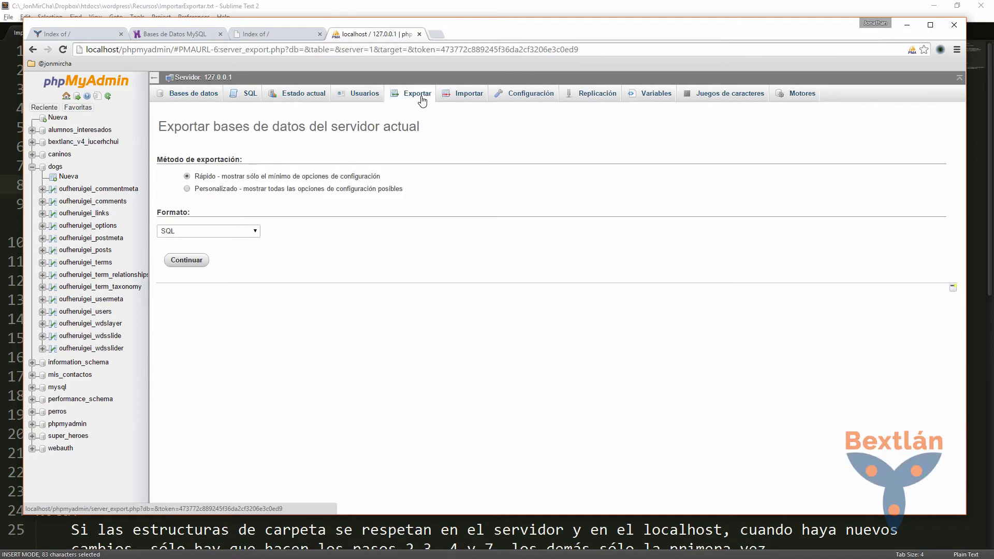
{"action": "left_click", "coordinate": [187, 188]}
{"action": "left_click", "coordinate": [194, 264]}
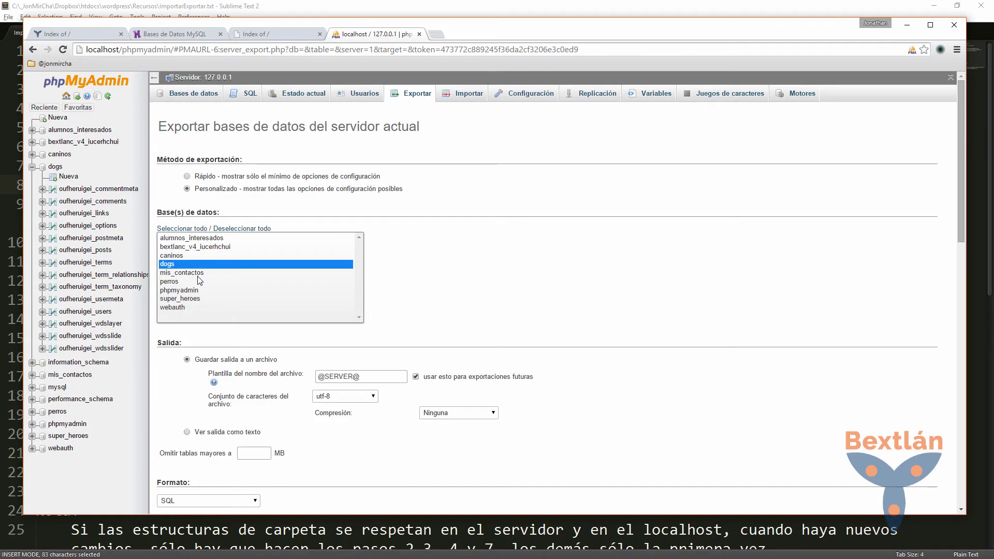
{"action": "key", "text": "ctrl+a"}
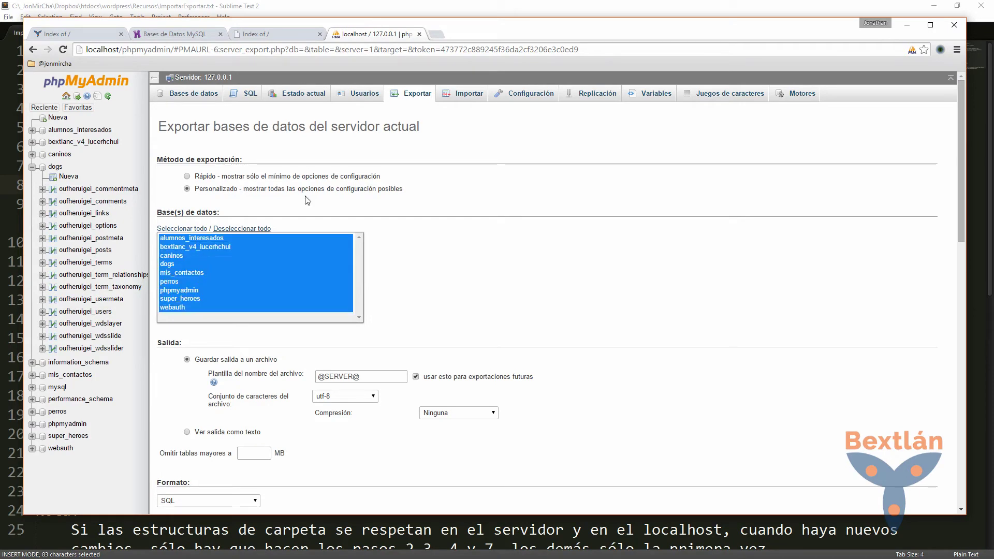
{"action": "left_click", "coordinate": [525, 256]}
{"action": "left_click", "coordinate": [175, 273]}
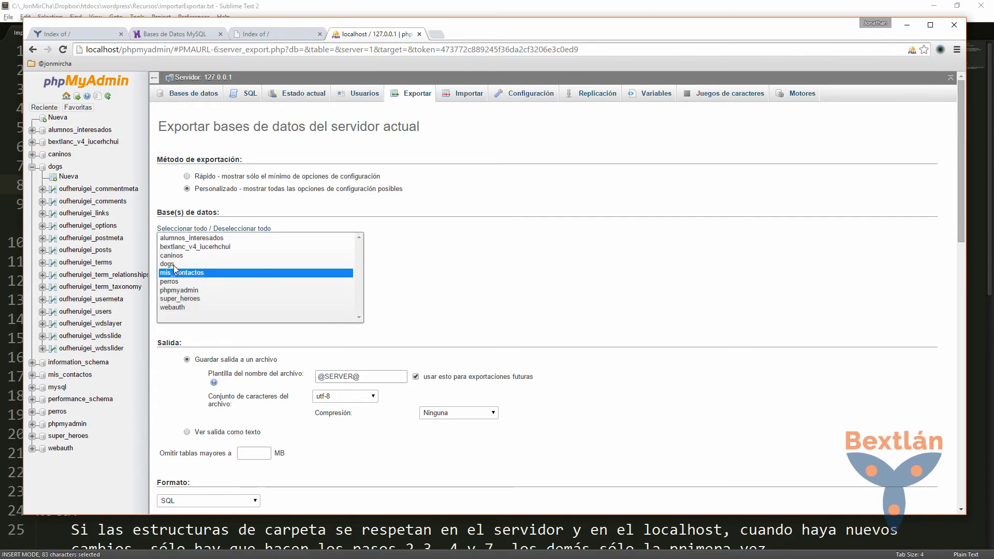
{"action": "left_click", "coordinate": [177, 264]}
Review the SQL export options, keeping estructura y datos without CREATE DATABASE / USE, and run the export.
{"action": "scroll", "coordinate": [425, 322], "scroll_direction": "down", "scroll_amount": 1}
{"action": "scroll", "coordinate": [425, 322], "scroll_direction": "down", "scroll_amount": 1}
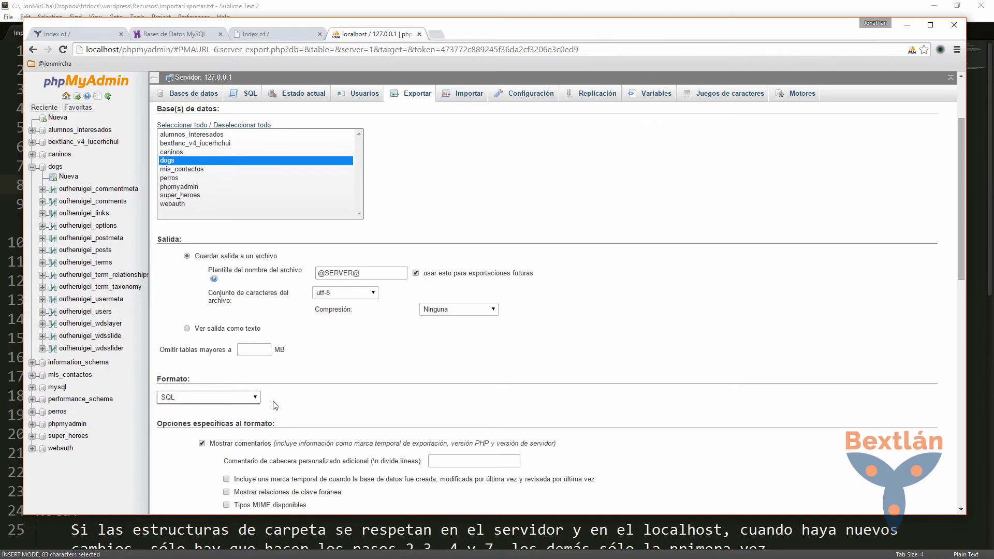
{"action": "scroll", "coordinate": [341, 383], "scroll_direction": "down", "scroll_amount": 2}
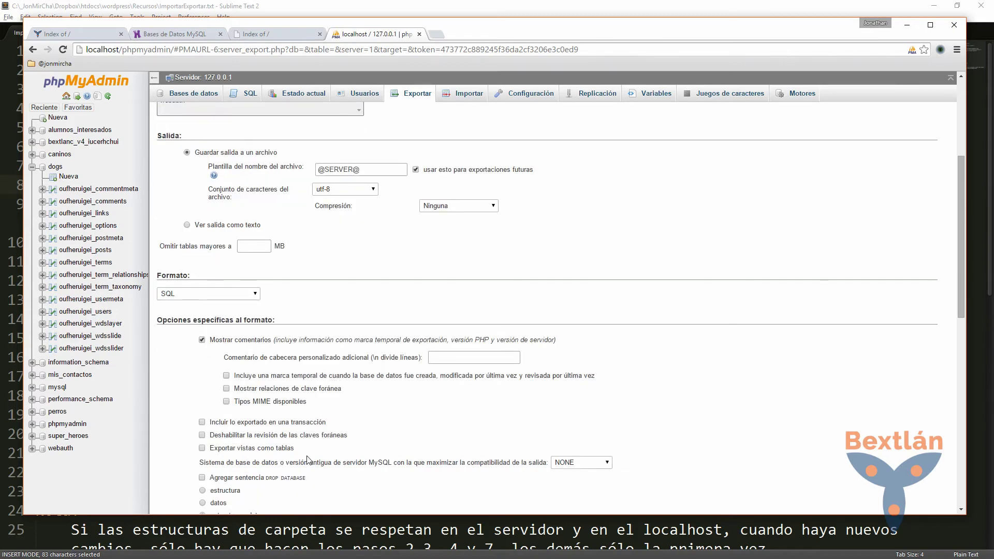
{"action": "scroll", "coordinate": [306, 438], "scroll_direction": "down", "scroll_amount": 2}
{"action": "scroll", "coordinate": [306, 434], "scroll_direction": "down", "scroll_amount": 4}
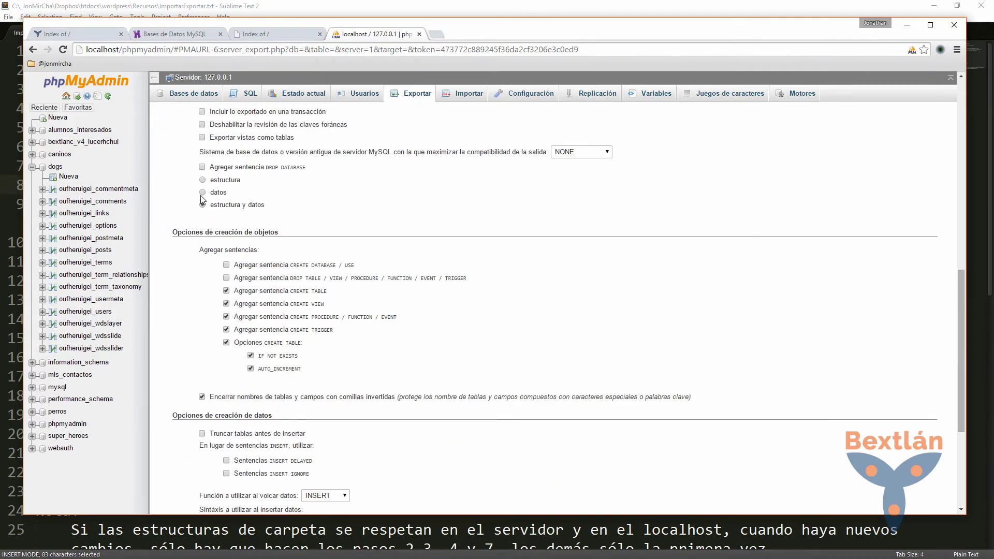
{"action": "left_click_drag", "start_coordinate": [261, 205], "coordinate": [205, 208]}
{"action": "scroll", "coordinate": [289, 217], "scroll_direction": "down", "scroll_amount": 4}
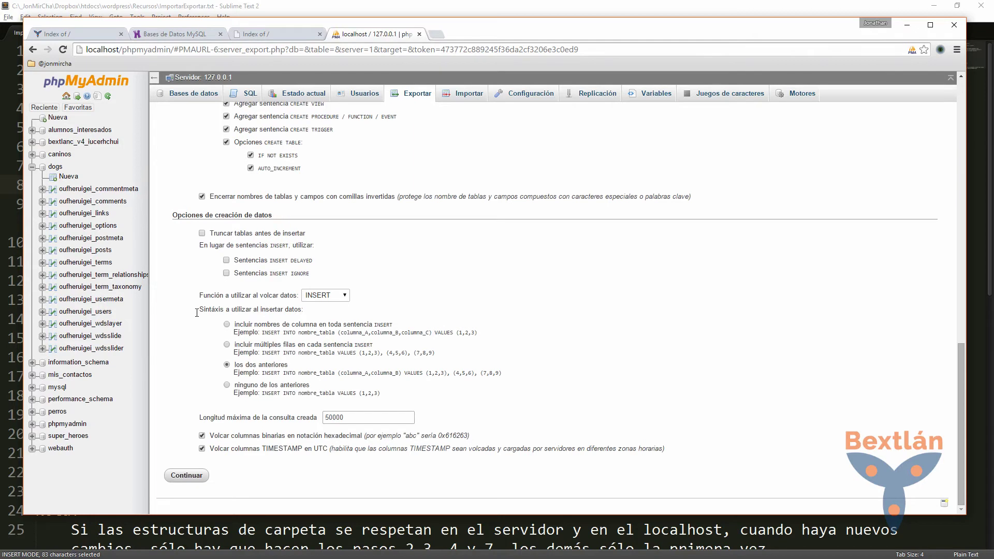
{"action": "left_click", "coordinate": [188, 476]}
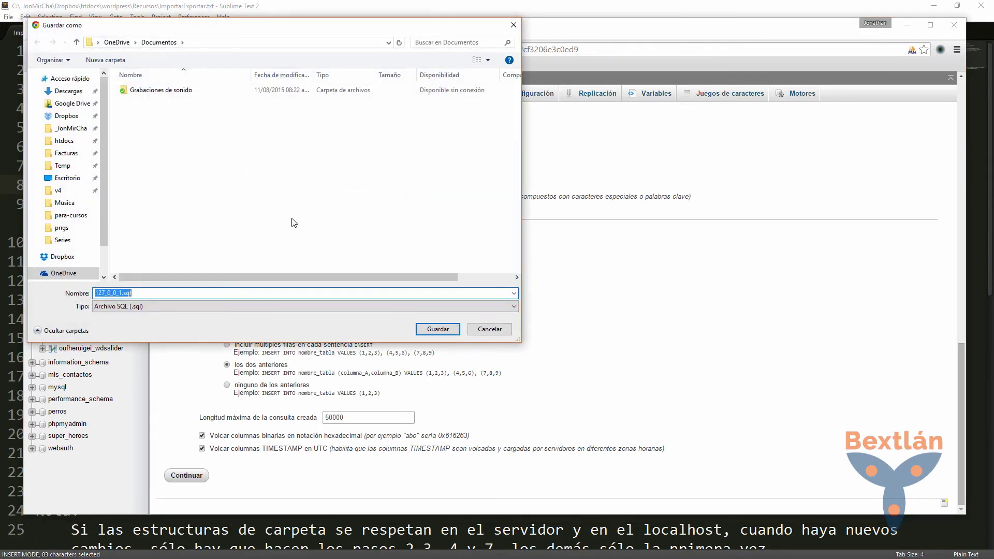
Name the export file dogs.sql.
{"action": "left_click", "coordinate": [149, 294]}
{"action": "key", "text": "Home"}
{"action": "key", "text": "Delete"}
{"action": "key", "text": "Delete"}
{"action": "key", "text": "Delete"}
{"action": "key", "text": "Delete"}
{"action": "key", "text": "Delete"}
{"action": "key", "text": "Delete"}
{"action": "key", "text": "Delete"}
{"action": "key", "text": "Delete"}
{"action": "key", "text": "Delete"}
{"action": "type", "text": "dog"}
Save the database export in the htdocs/wordpress/Recursos folder.
{"action": "left_click", "coordinate": [64, 141]}
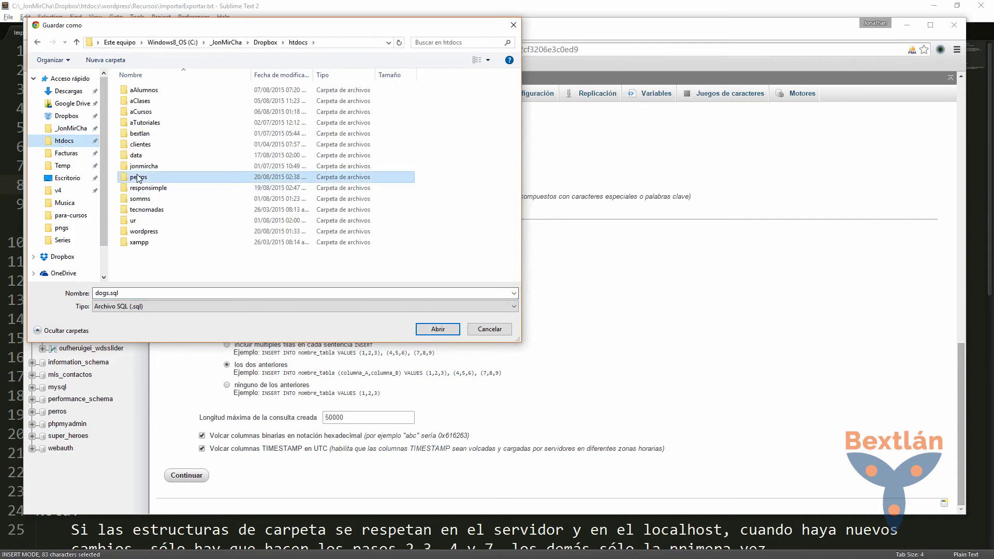
{"action": "double_click", "coordinate": [139, 177]}
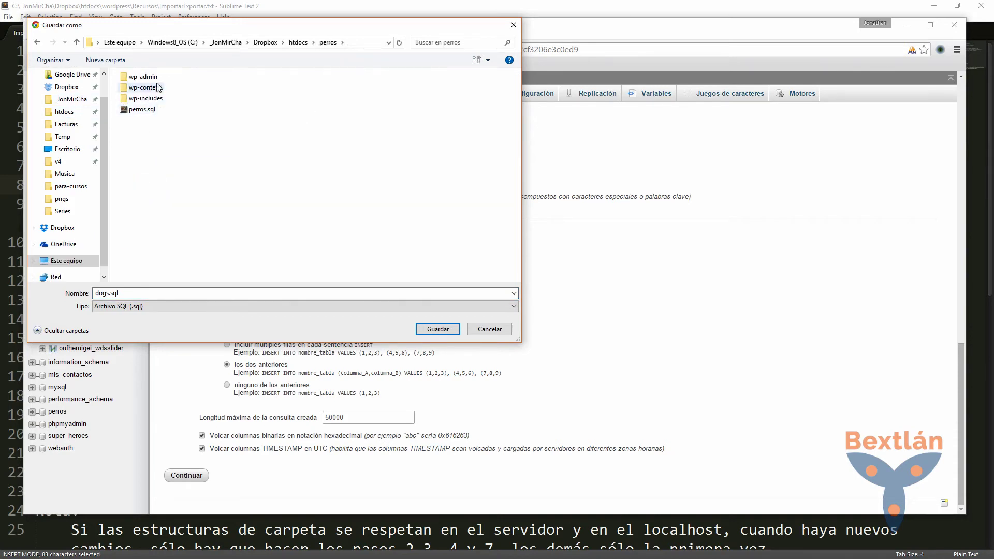
{"action": "left_click", "coordinate": [298, 43]}
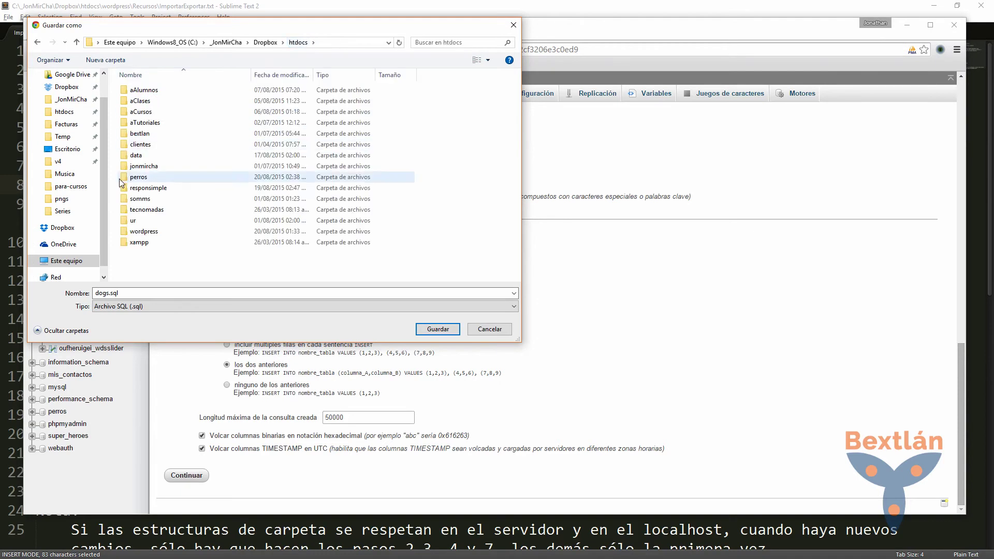
{"action": "double_click", "coordinate": [142, 232]}
{"action": "double_click", "coordinate": [143, 101]}
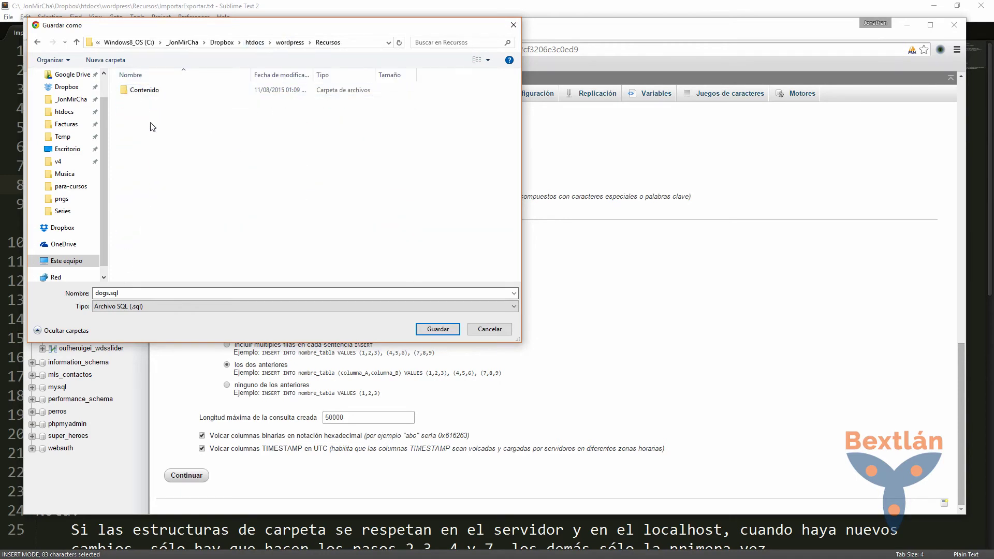
{"action": "left_click", "coordinate": [437, 329]}
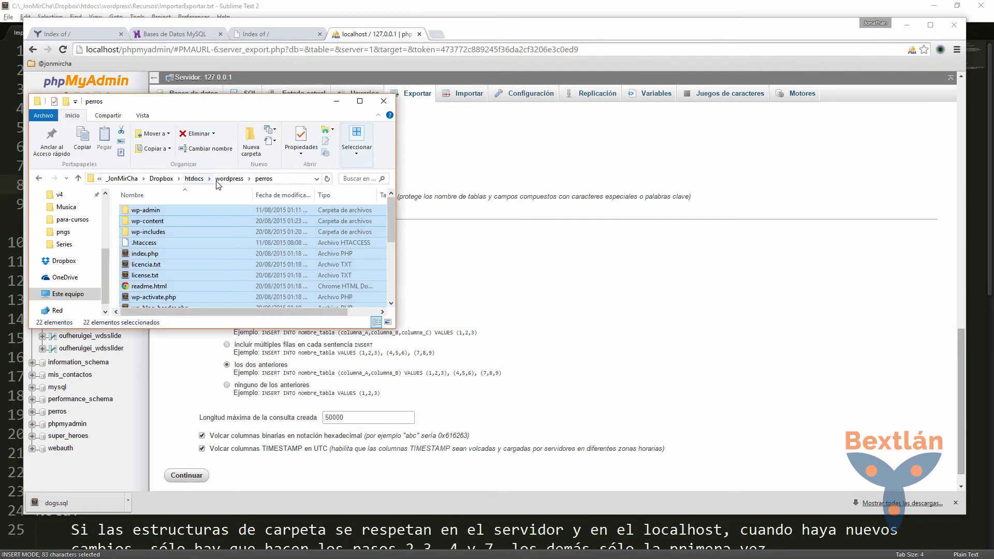
Go to the wordpress/Recursos folder in File Explorer and select dogs.sql.
{"action": "left_click", "coordinate": [230, 178]}
{"action": "double_click", "coordinate": [147, 221]}
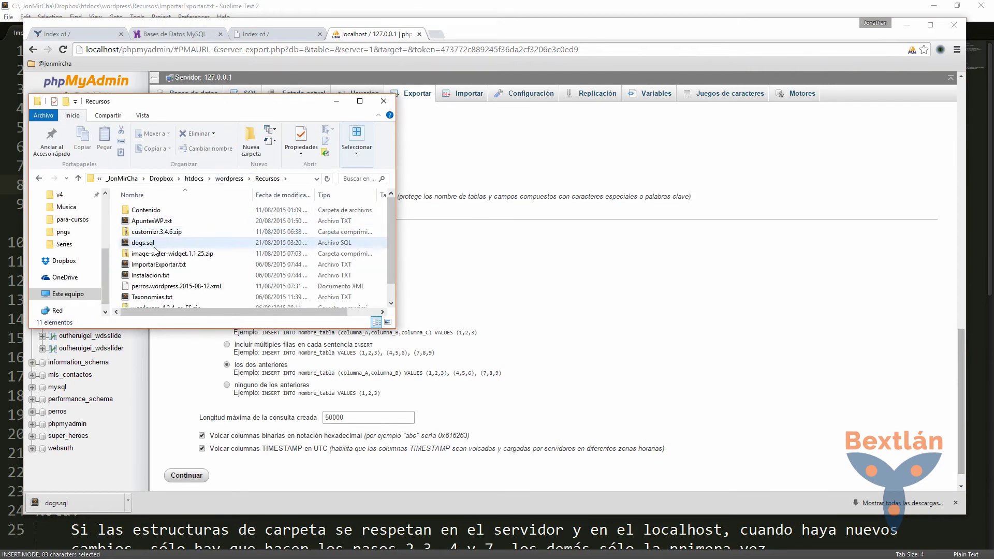
{"action": "scroll", "coordinate": [155, 235], "scroll_direction": "down", "scroll_amount": 1}
{"action": "left_click", "coordinate": [145, 226]}
Switch to Sublime Text and read step 4 in ImportarExportar.txt on replacing local paths in the .sql file with server paths.
{"action": "left_click", "coordinate": [193, 554]}
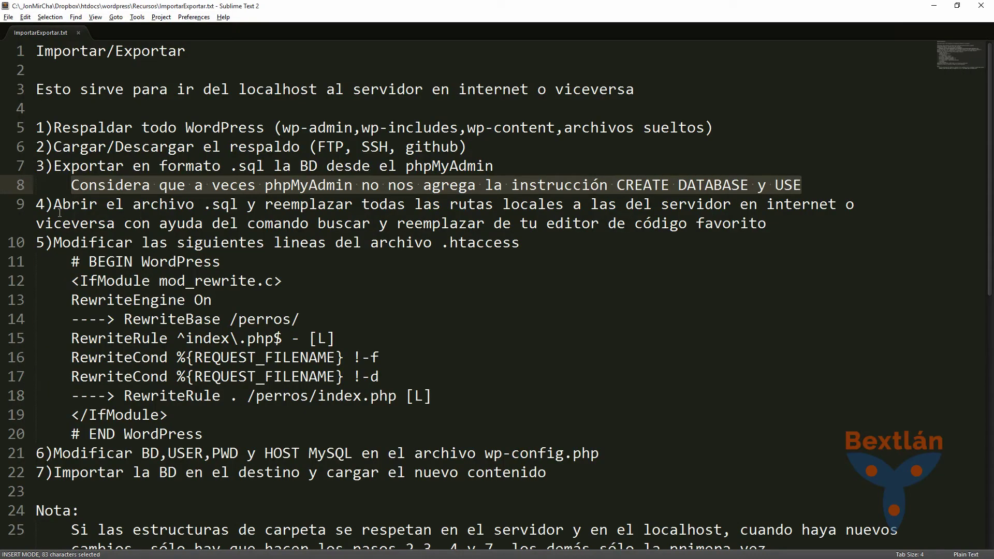
{"action": "left_click_drag", "start_coordinate": [54, 205], "coordinate": [714, 205]}
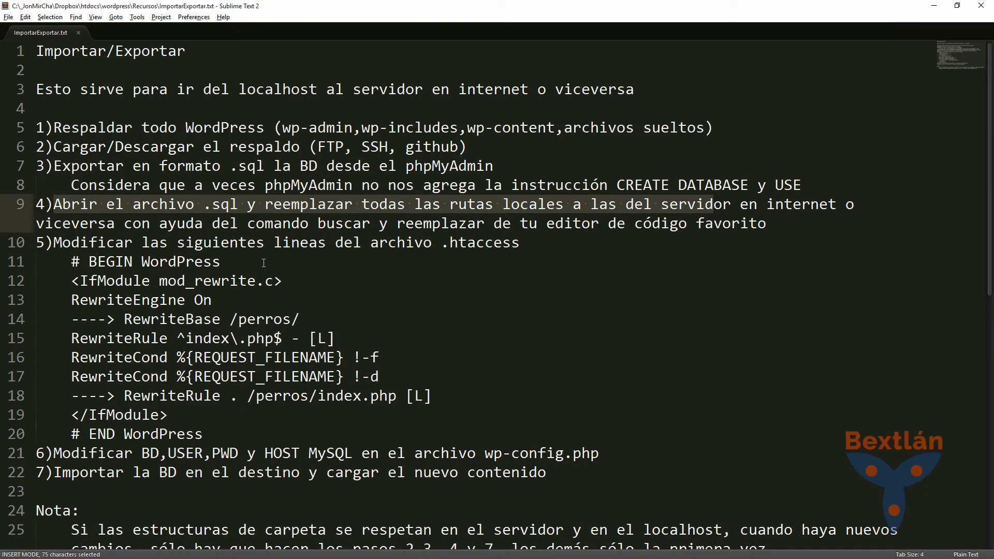
{"action": "left_click_drag", "start_coordinate": [168, 223], "coordinate": [569, 223]}
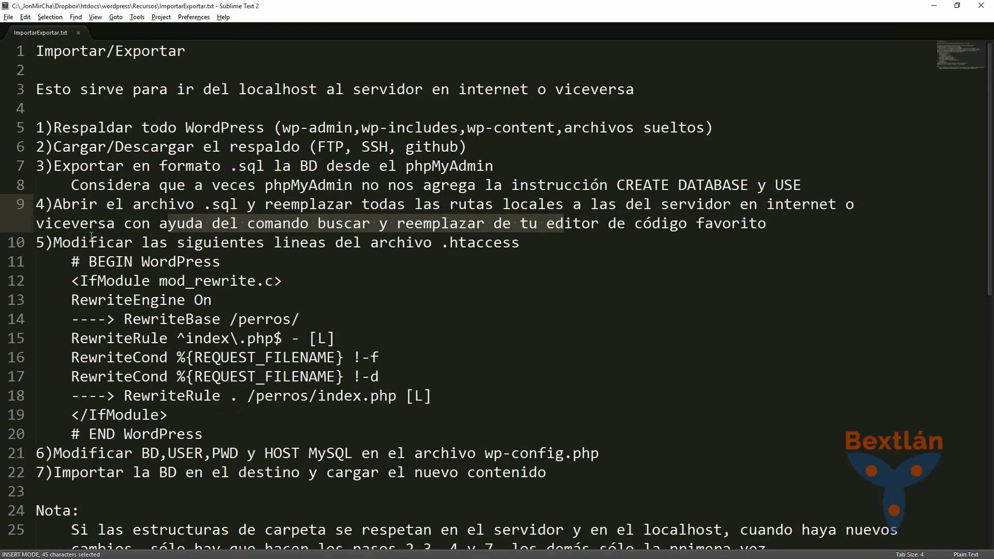
{"action": "key", "text": "alt+Tab"}
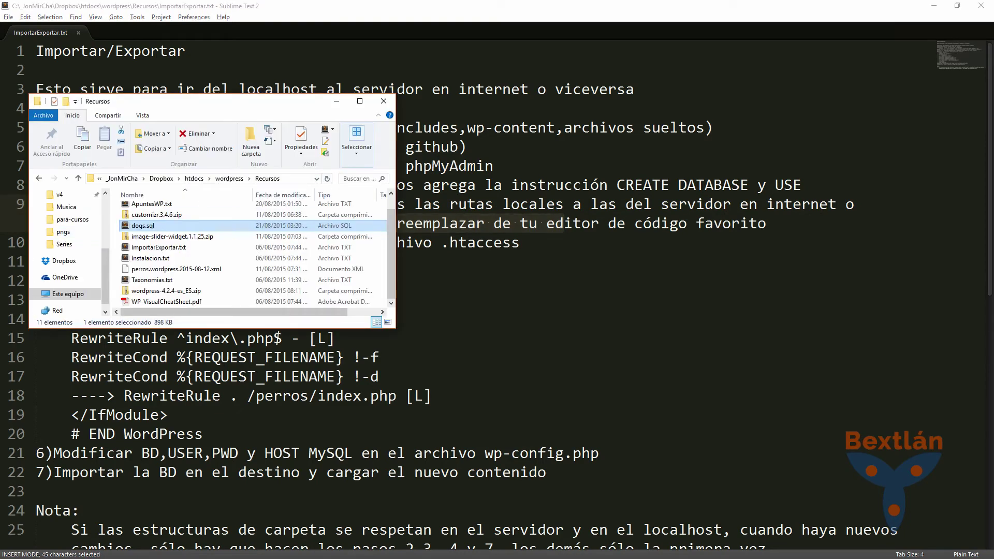
{"action": "left_click", "coordinate": [151, 72]}
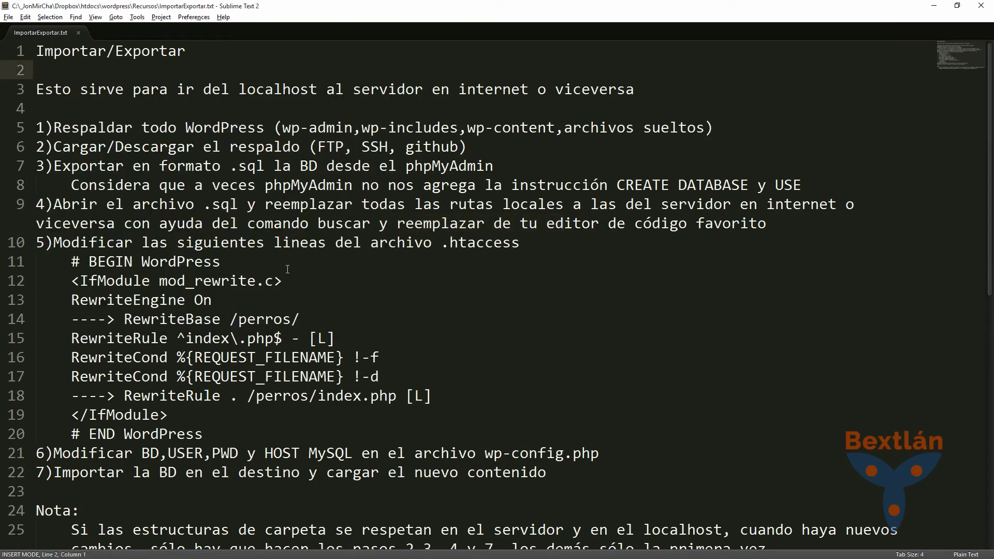
Create a blank text file, then switch to the browser and open the local site at localhost/wordpress/perros.
{"action": "key", "text": "ctrl+n"}
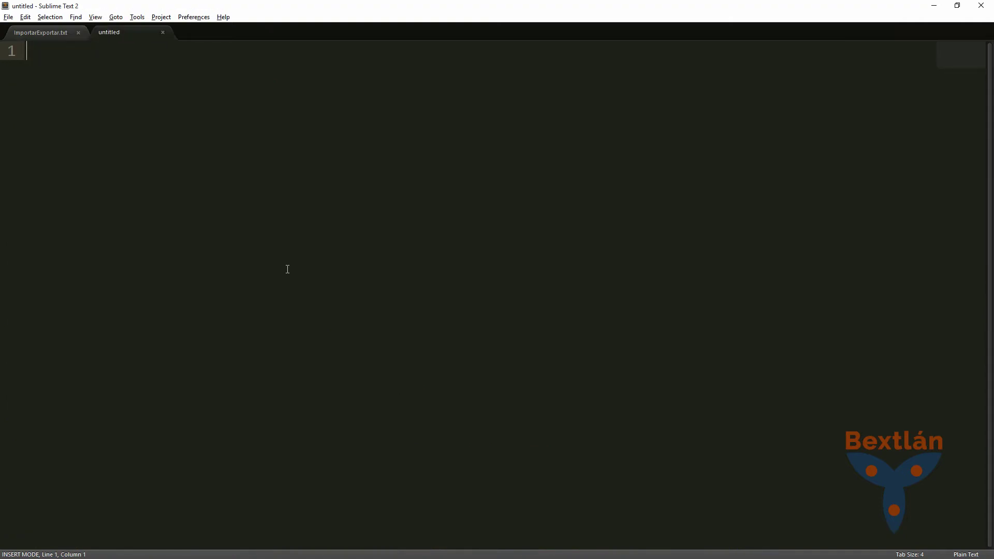
{"action": "key", "text": "alt+Tab"}
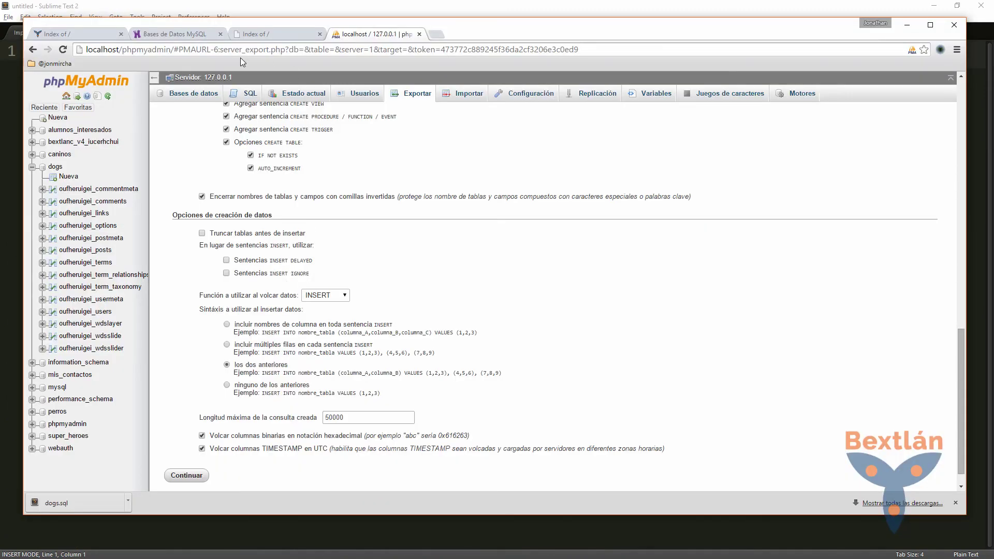
{"action": "left_click", "coordinate": [76, 40]}
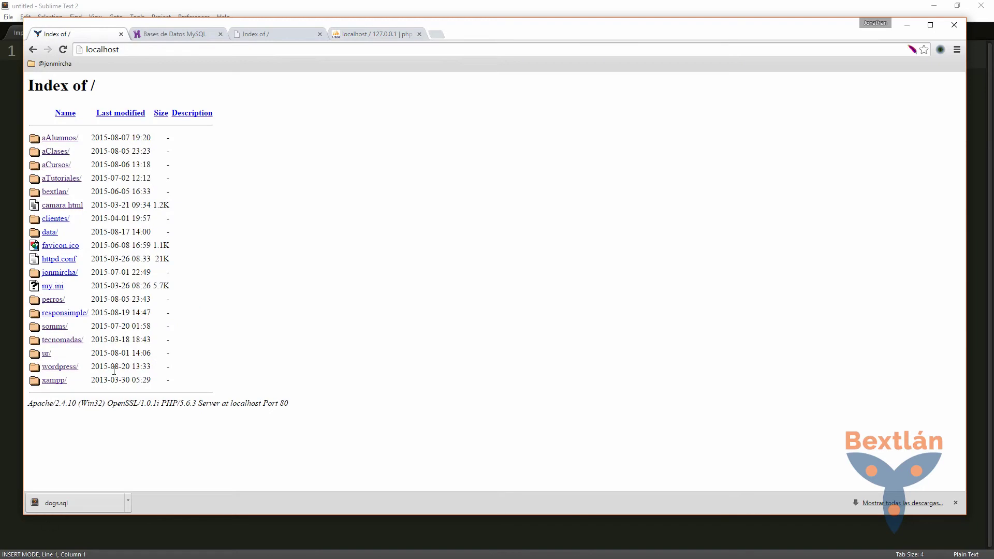
{"action": "left_click", "coordinate": [60, 368]}
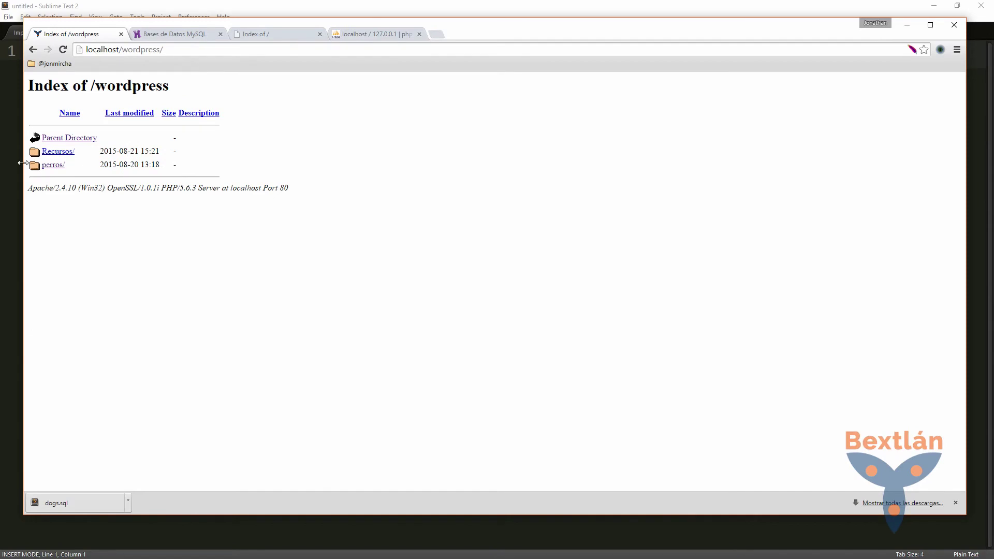
{"action": "left_click", "coordinate": [55, 166]}
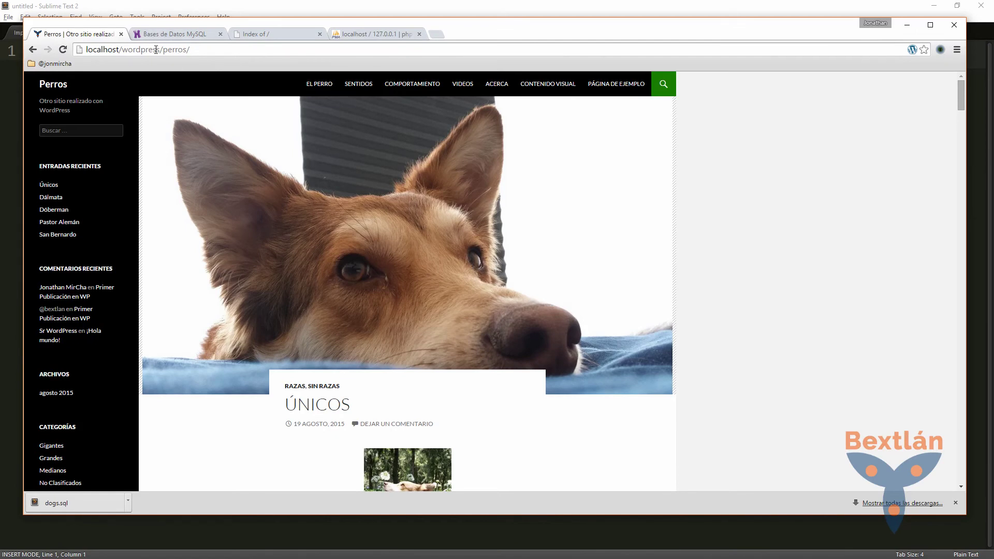
{"action": "left_click", "coordinate": [155, 49]}
{"action": "key", "text": "ctrl+c"}
{"action": "key", "text": "alt+Tab"}
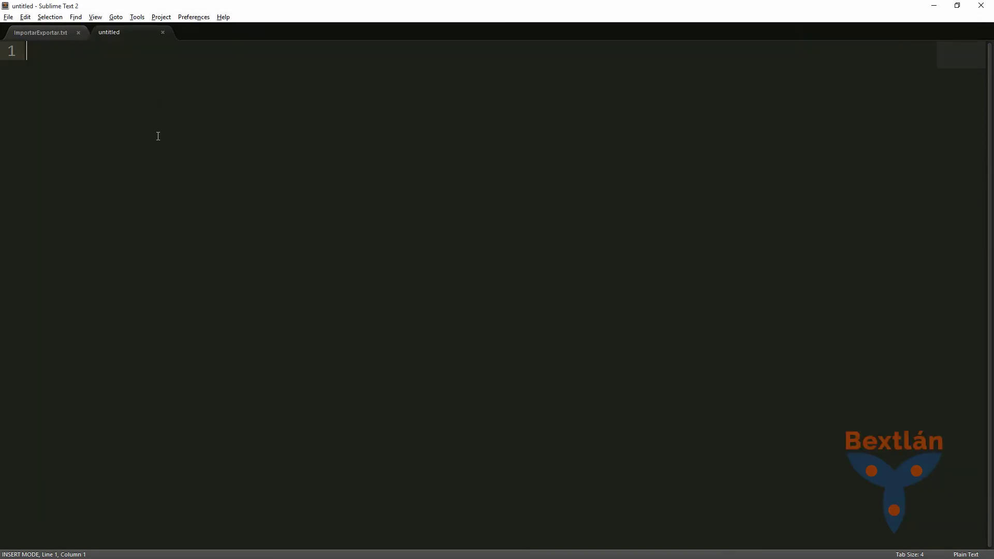
{"action": "key", "text": "ctrl+v"}
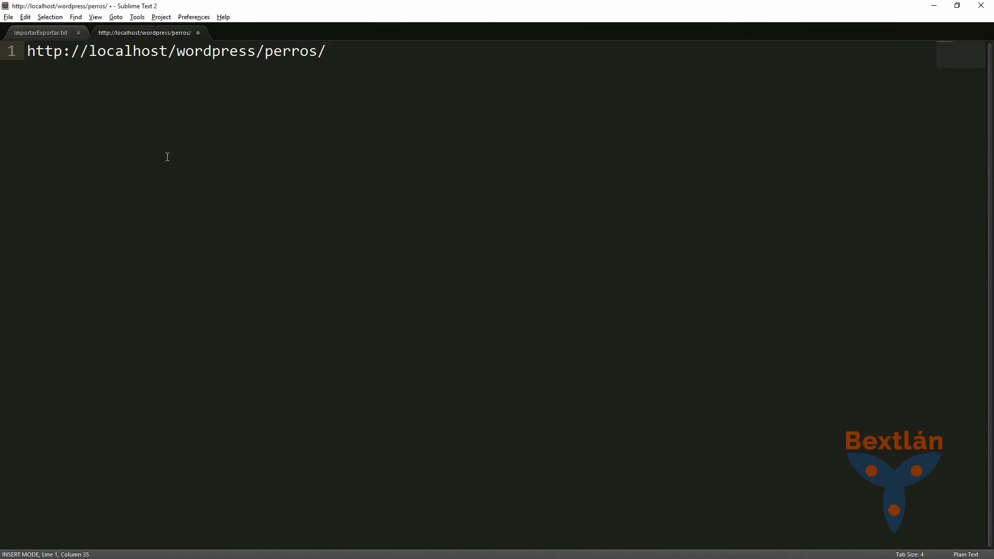
Open dogs.sql from the Recursos folder in Sublime Text and copy the local address from the scratch file.
{"action": "key", "text": "alt+Tab"}
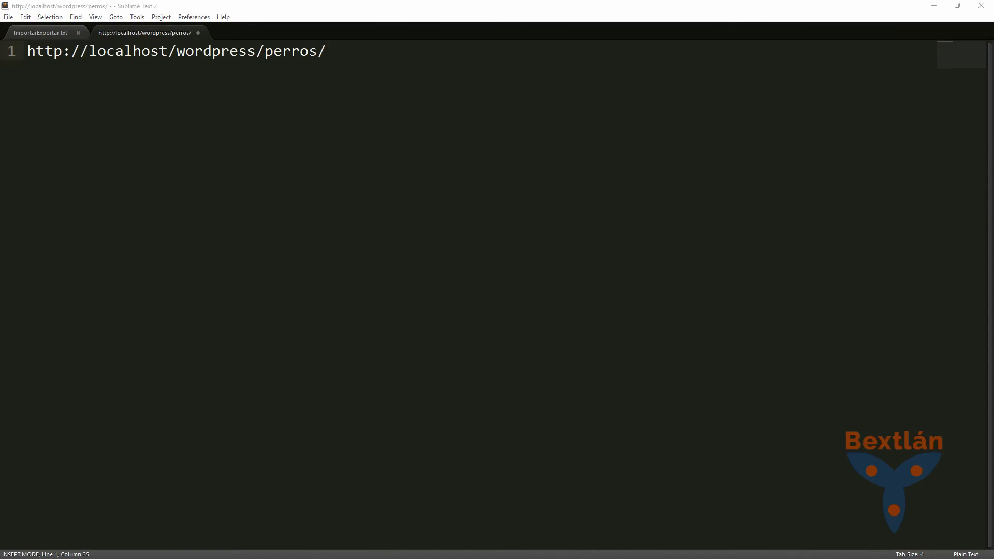
{"action": "left_click_drag", "start_coordinate": [142, 226], "coordinate": [592, 211]}
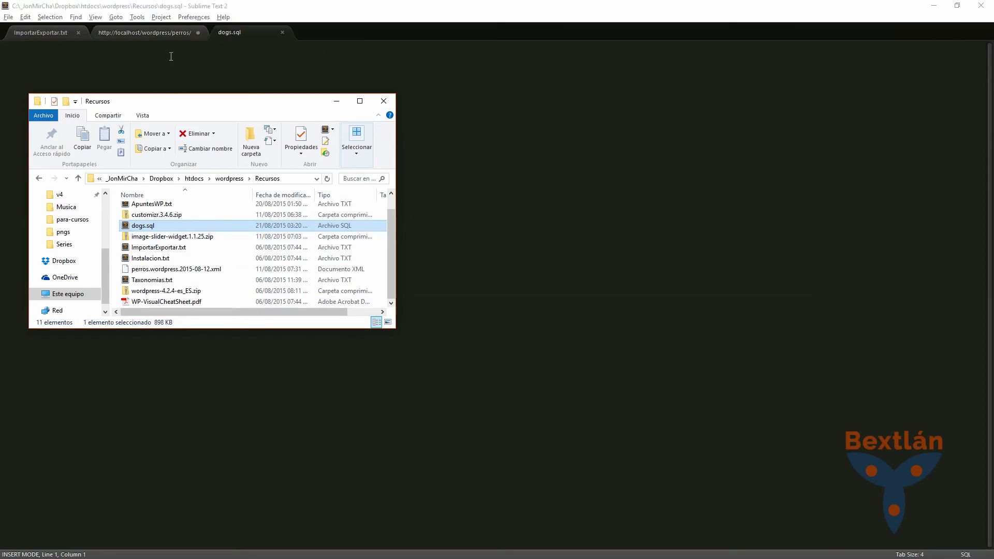
{"action": "left_click", "coordinate": [148, 37]}
{"action": "triple_click", "coordinate": [157, 50]}
{"action": "key", "text": "ctrl+c"}
{"action": "left_click", "coordinate": [244, 32]}
{"action": "left_click", "coordinate": [343, 300]}
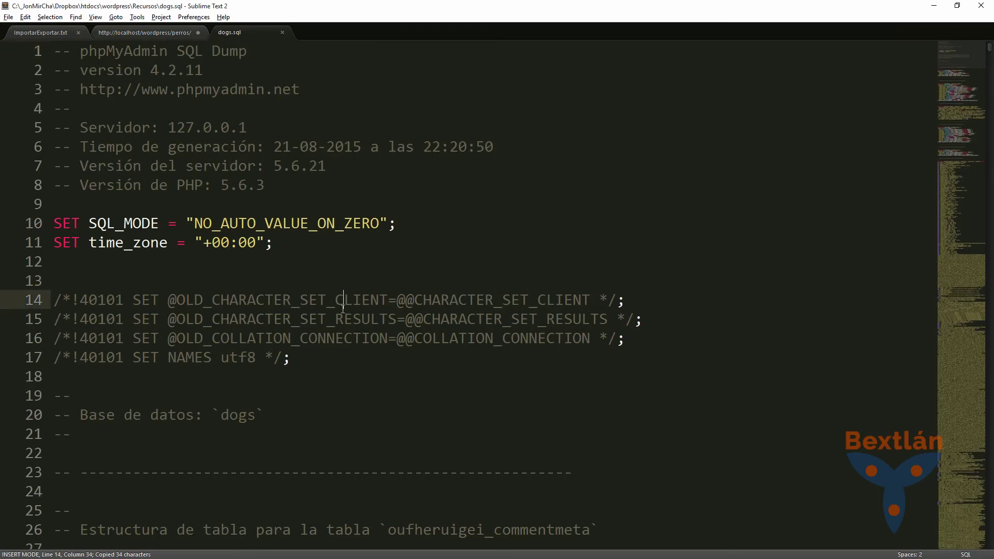
{"action": "key", "text": "ctrl+f"}
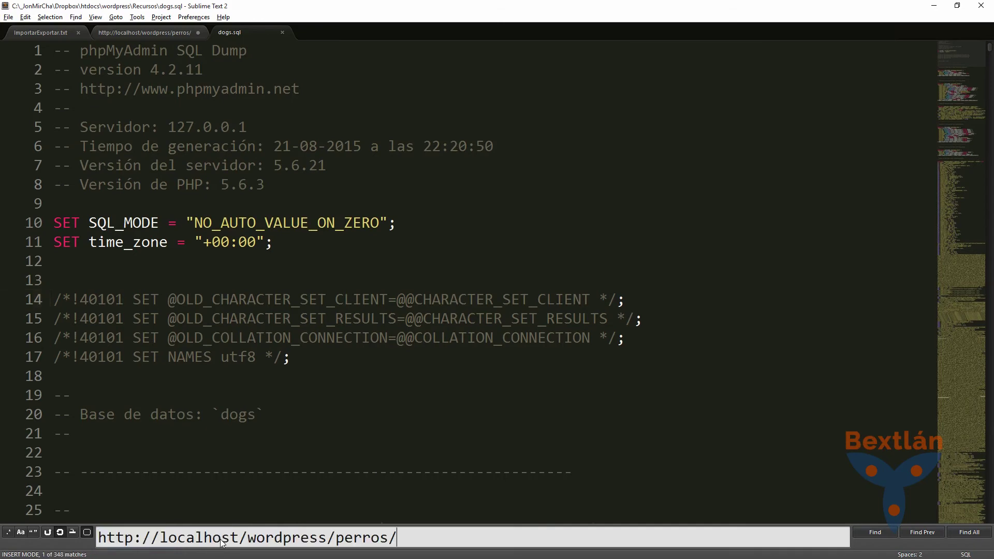
{"action": "key", "text": "ctrl+v"}
{"action": "key", "text": "Home"}
{"action": "key", "text": "Delete"}
{"action": "key", "text": "Delete"}
{"action": "key", "text": "Delete"}
{"action": "key", "text": "Delete"}
{"action": "key", "text": "Delete"}
{"action": "key", "text": "Delete"}
{"action": "key", "text": "Delete"}
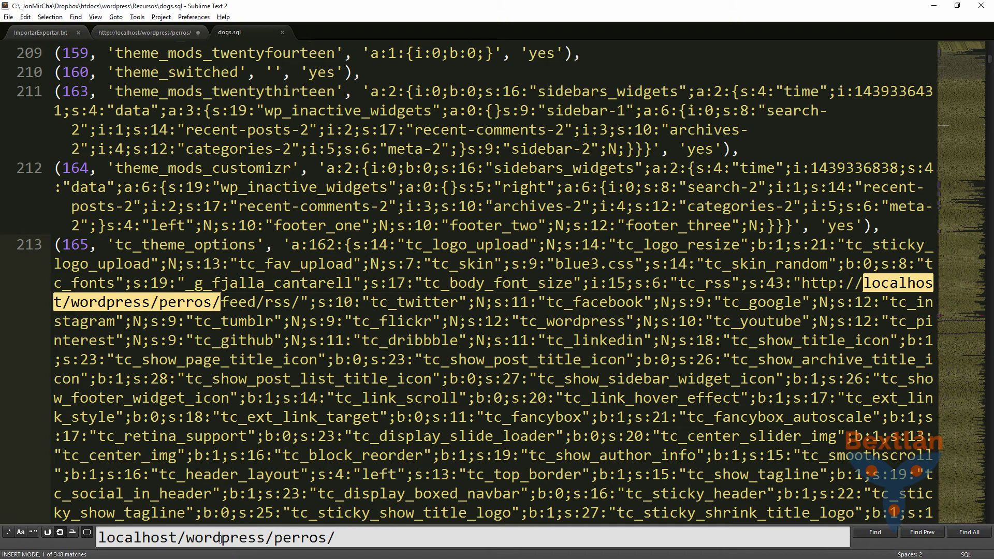
{"action": "key", "text": "BackSpace"}
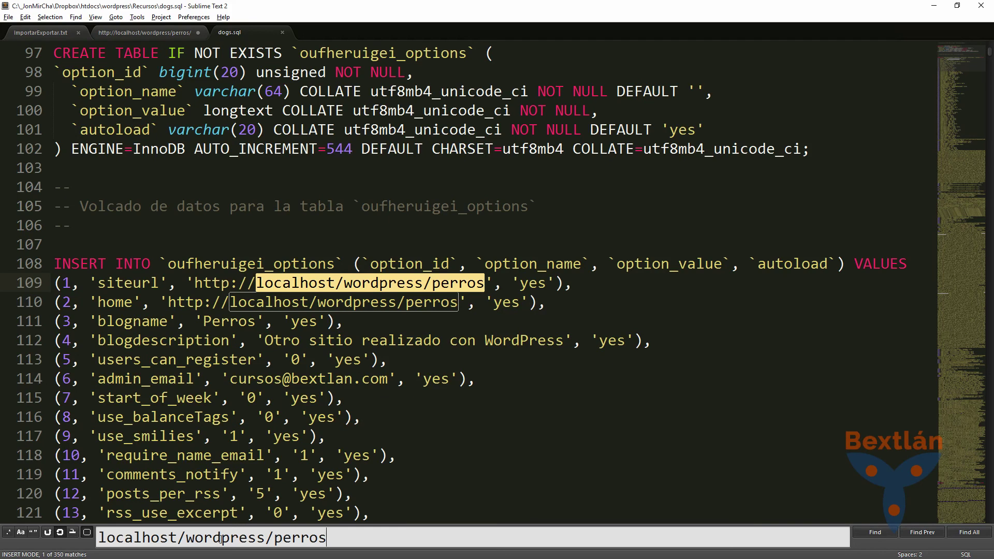
Step through the occurrences of localhost/wordpress/perros in dogs.sql and examine where the local path is used.
{"action": "key", "text": "Return"}
{"action": "key", "text": "Return"}
{"action": "key", "text": "Return"}
{"action": "key", "text": "Return"}
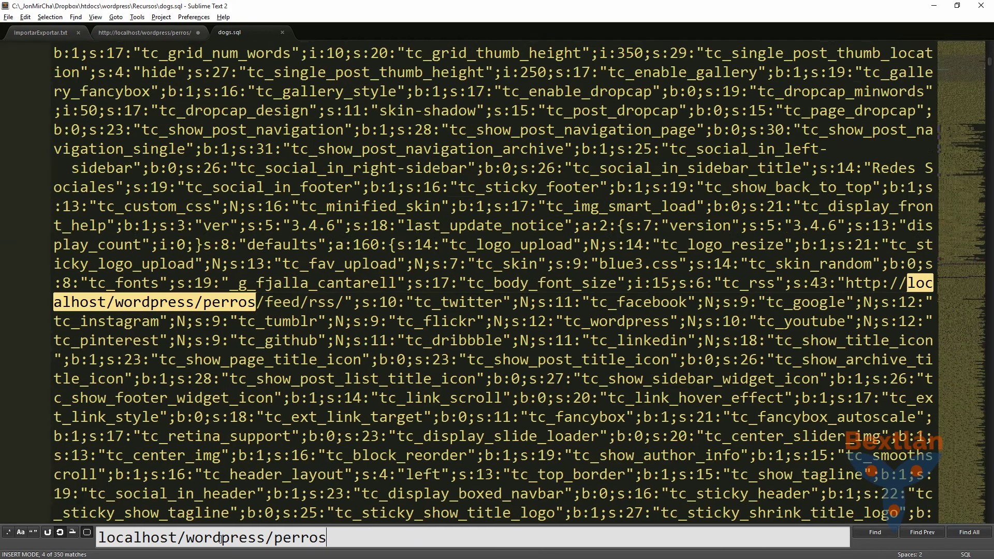
{"action": "key", "text": "Return"}
{"action": "key", "text": "Return"}
{"action": "key", "text": "Return"}
{"action": "key", "text": "Return"}
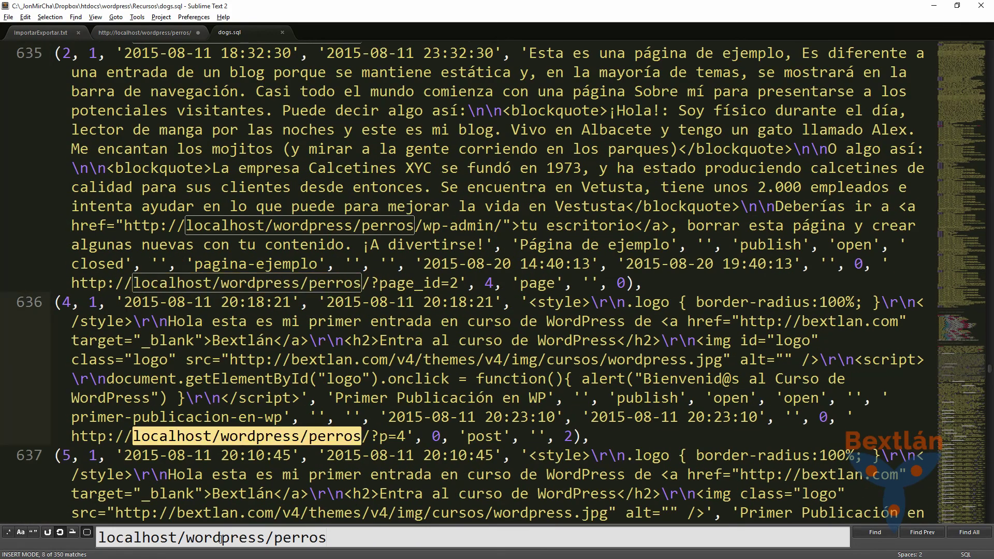
{"action": "key", "text": "Return"}
{"action": "key", "text": "Return"}
{"action": "key", "text": "Return"}
{"action": "key", "text": "Return"}
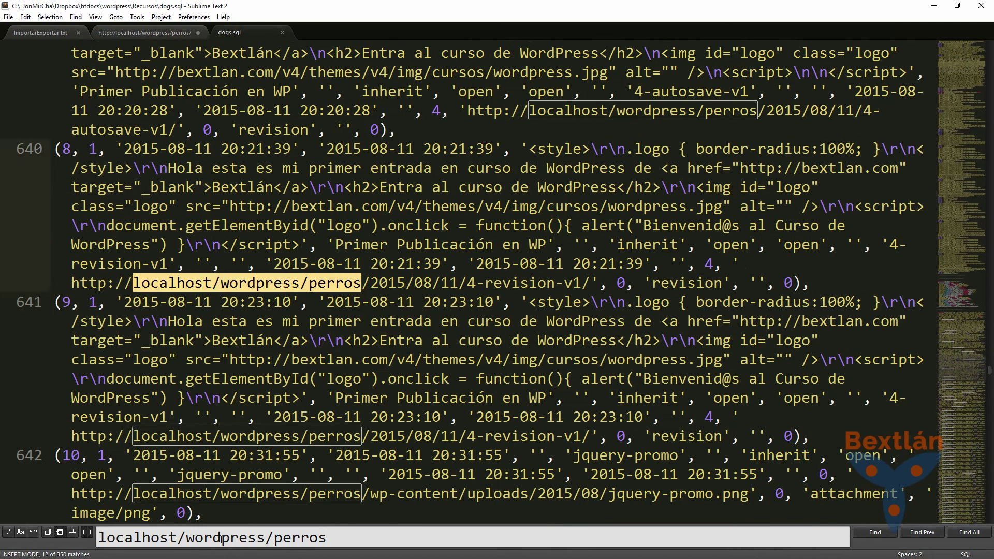
{"action": "key", "text": "Return"}
{"action": "key", "text": "Return"}
{"action": "key", "text": "Return"}
{"action": "key", "text": "Return"}
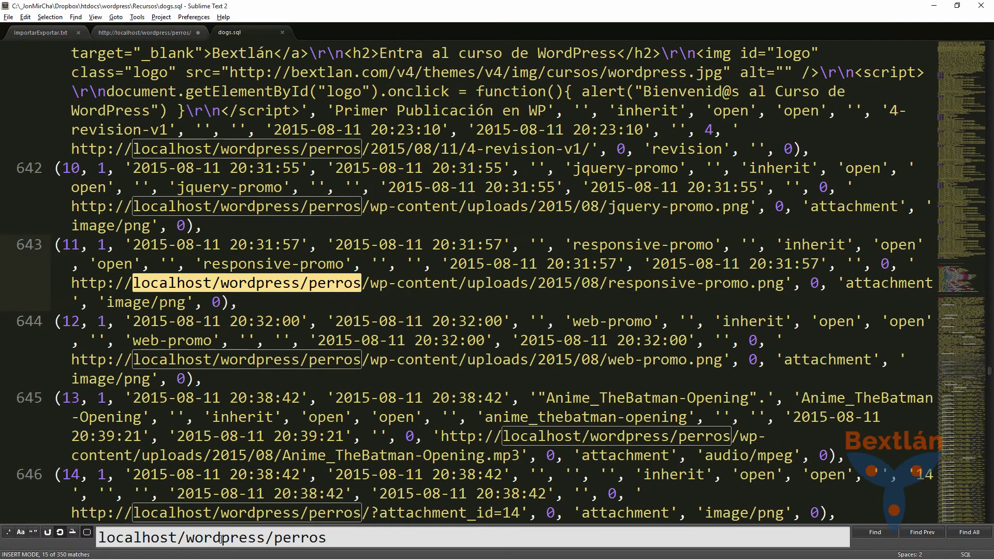
{"action": "key", "text": "Return"}
{"action": "key", "text": "Return"}
{"action": "key", "text": "Return"}
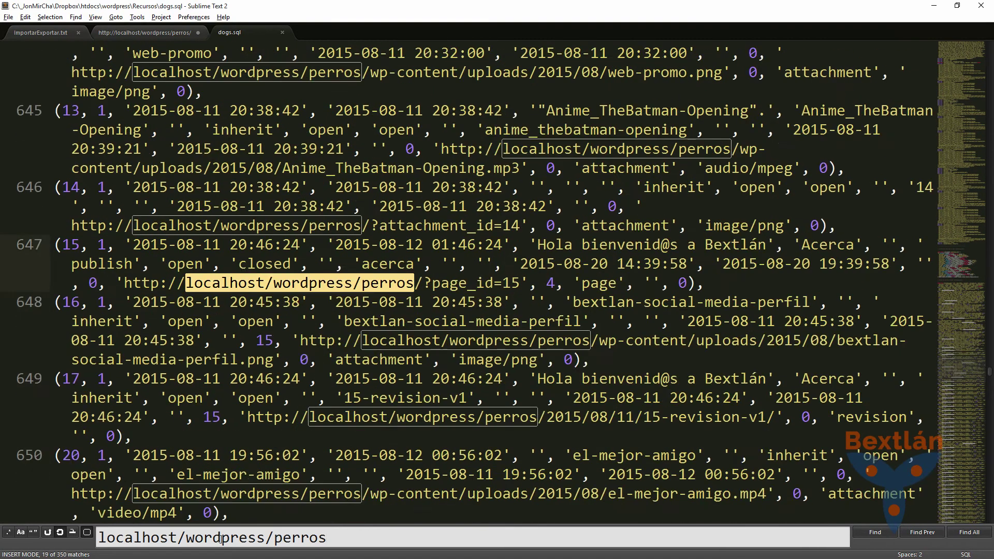
{"action": "key", "text": "Return"}
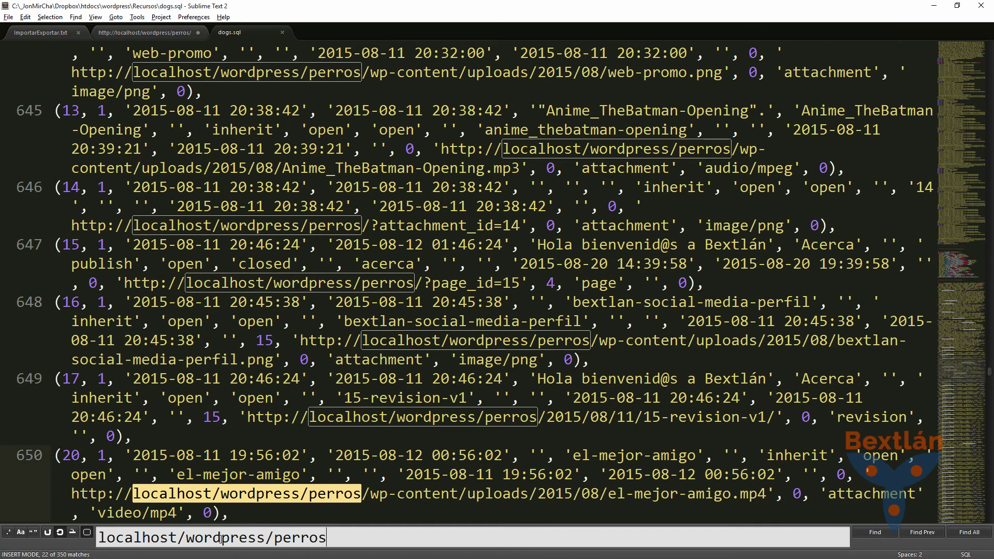
{"action": "key", "text": "Return"}
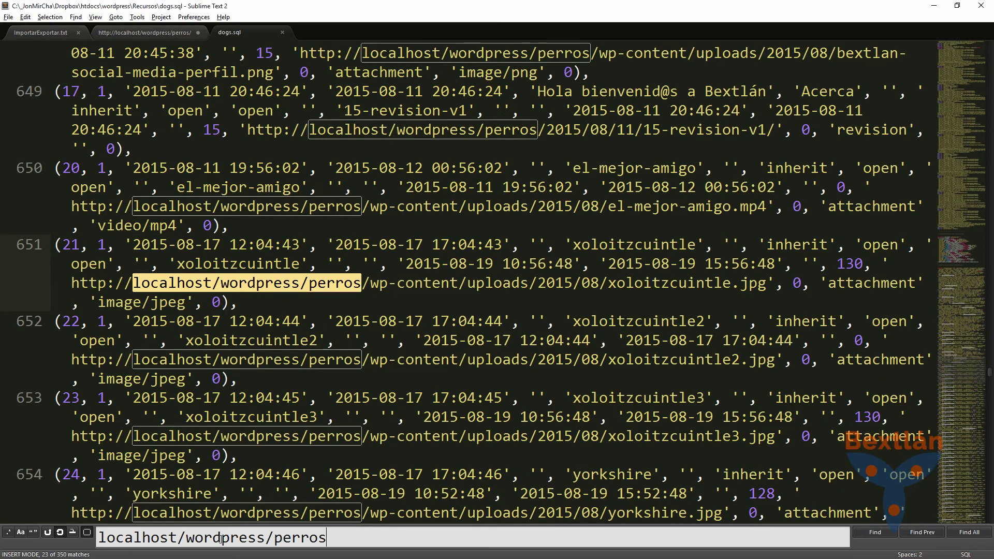
{"action": "key", "text": "Return"}
{"action": "key", "text": "Return"}
{"action": "key", "text": "Return"}
{"action": "key", "text": "Return"}
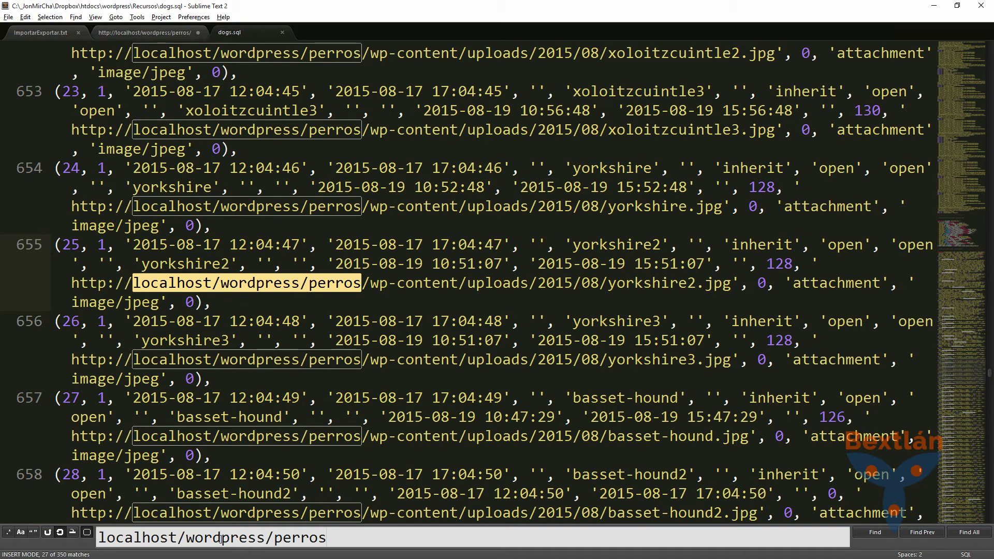
{"action": "key", "text": "Return"}
{"action": "key", "text": "Return"}
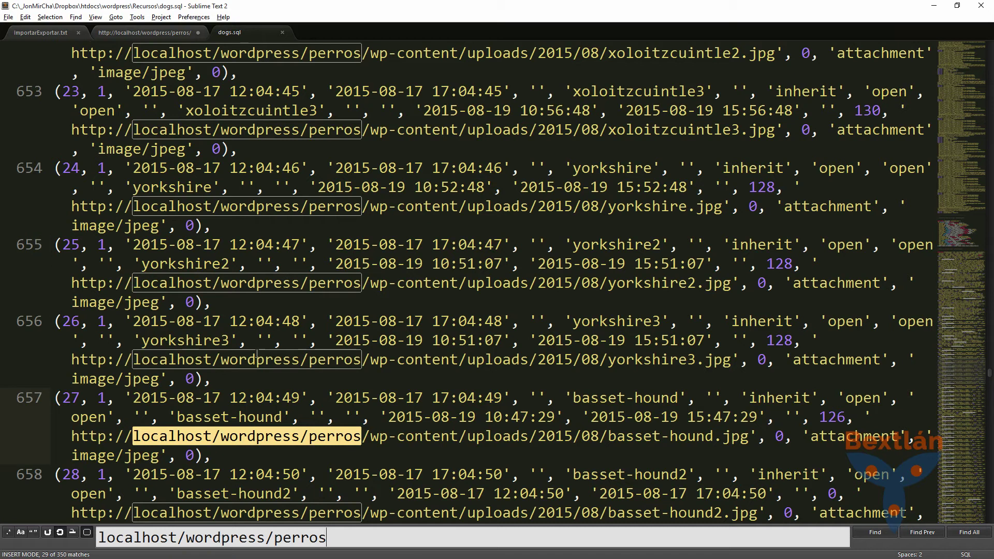
{"action": "left_click_drag", "start_coordinate": [390, 379], "coordinate": [582, 346]}
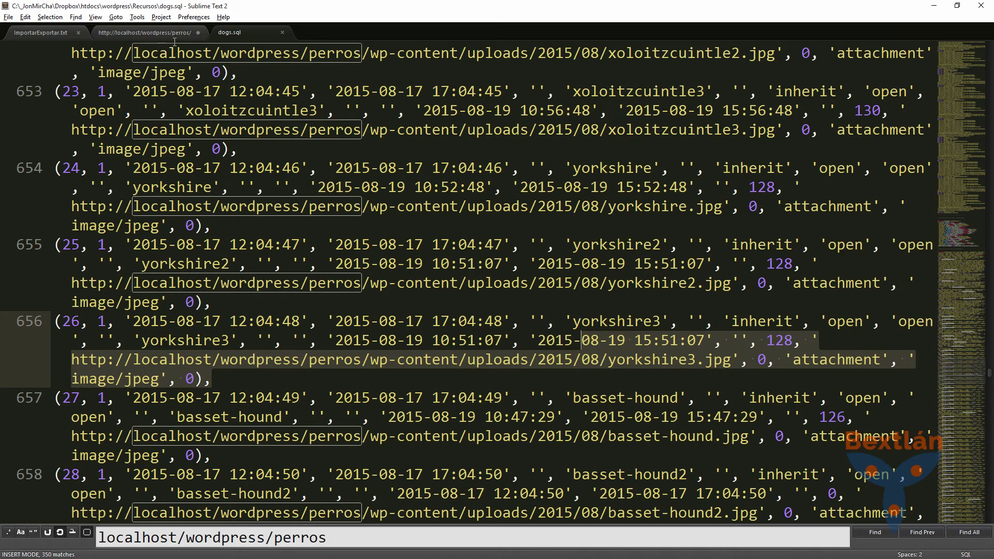
{"action": "left_click", "coordinate": [933, 6]}
{"action": "left_click", "coordinate": [143, 37]}
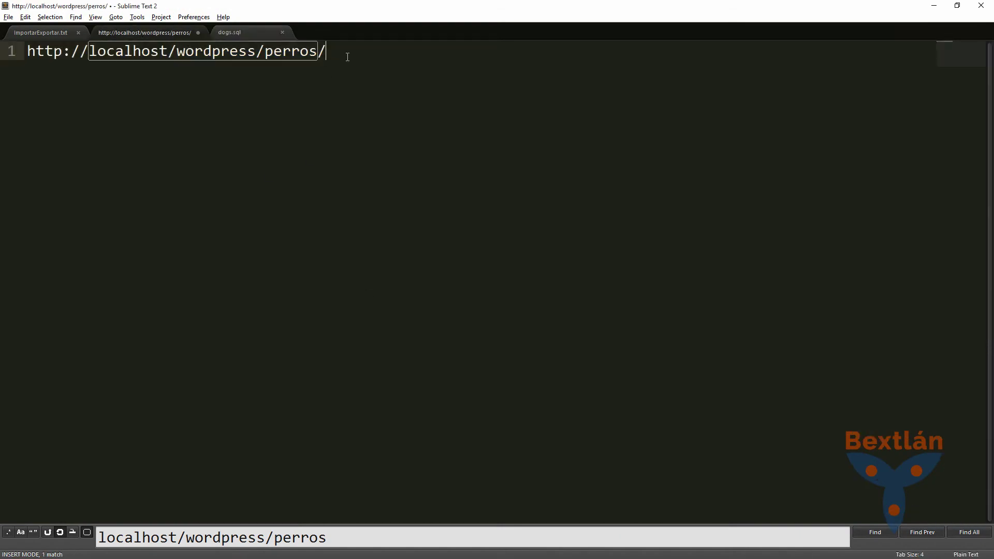
{"action": "key", "text": "Return"}
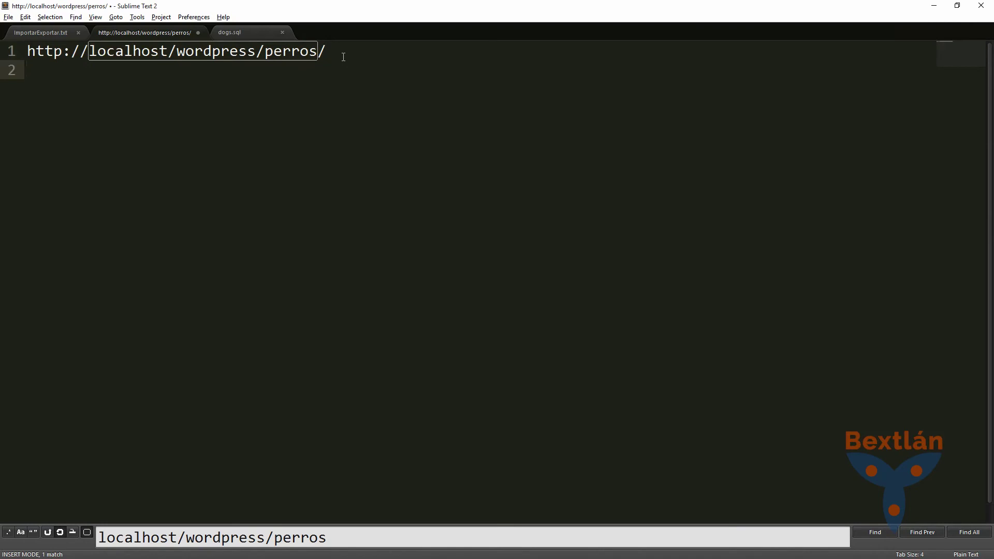
{"action": "type", "text": "http://perros.besaba.com"}
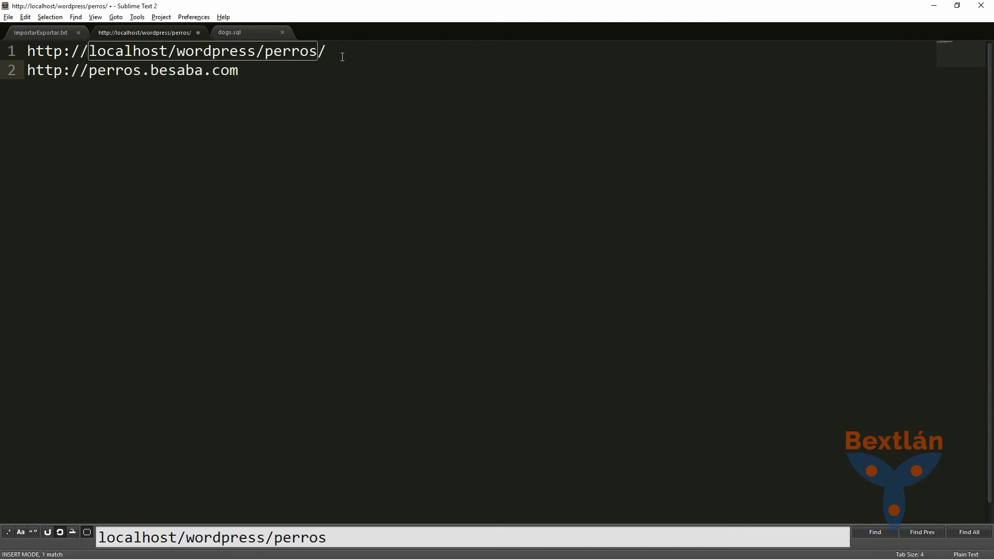
{"action": "left_click_drag", "start_coordinate": [88, 56], "coordinate": [232, 54]}
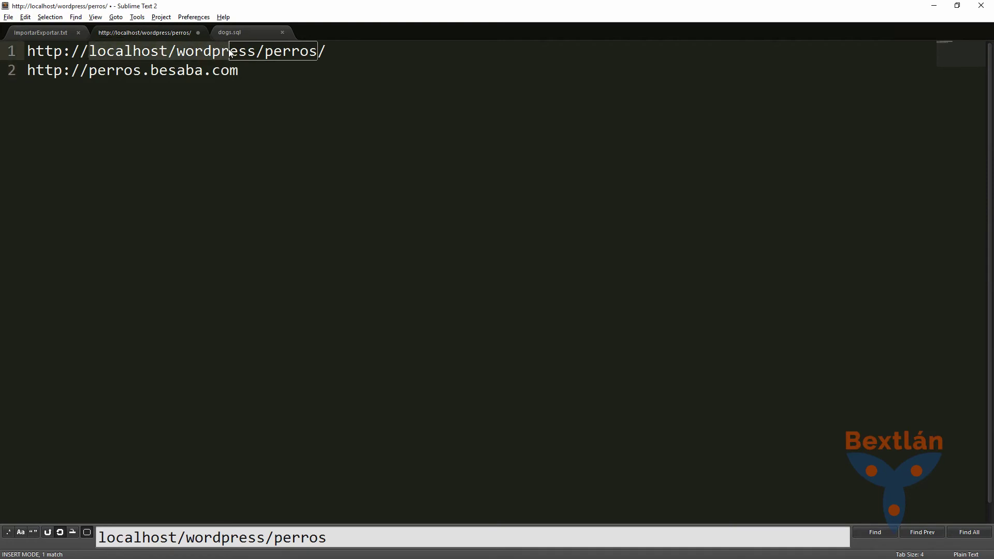
{"action": "left_click", "coordinate": [90, 51]}
{"action": "key", "text": "Delete"}
{"action": "type", "text": "}"}
{"action": "key", "text": "BackSpace"}
{"action": "type", "text": "l"}
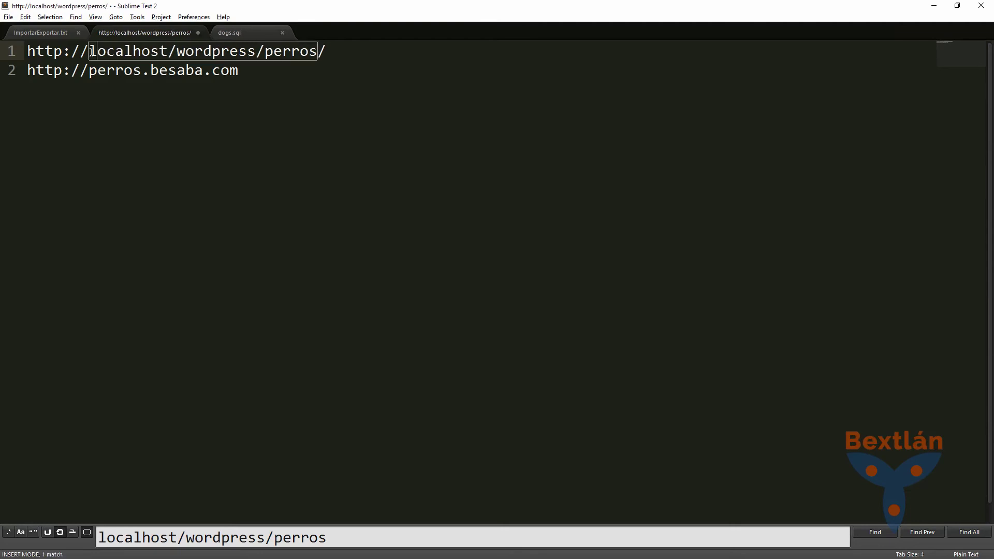
{"action": "key", "text": "BackSpace"}
{"action": "key", "text": "BackSpace"}
{"action": "key", "text": "BackSpace"}
{"action": "key", "text": "BackSpace"}
{"action": "key", "text": "BackSpace"}
{"action": "key", "text": "BackSpace"}
{"action": "key", "text": "BackSpace"}
{"action": "key", "text": "End"}
{"action": "key", "text": "BackSpace"}
{"action": "key", "text": "Down"}
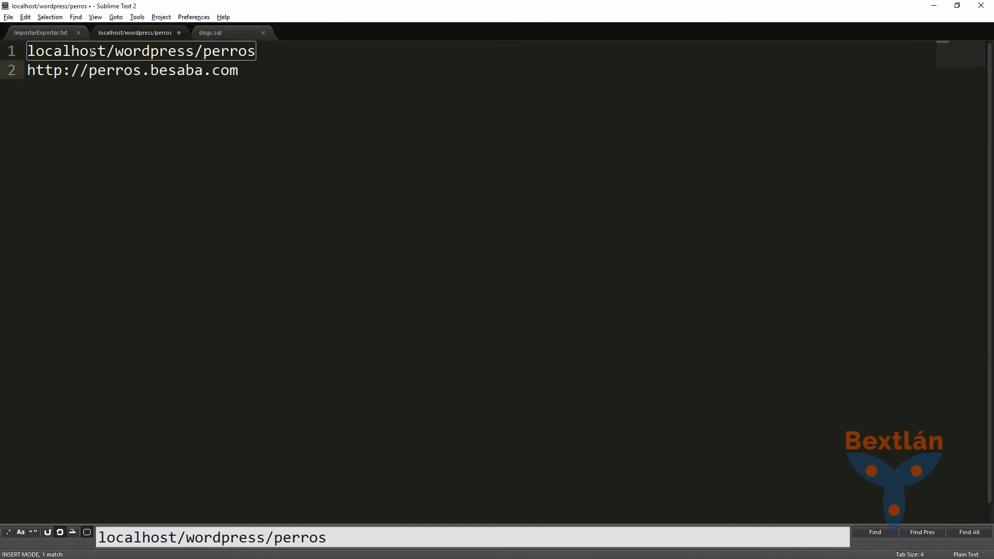
{"action": "key", "text": "Delete"}
{"action": "key", "text": "Delete"}
{"action": "key", "text": "Delete"}
{"action": "key", "text": "Delete"}
{"action": "key", "text": "Delete"}
{"action": "key", "text": "Delete"}
{"action": "key", "text": "Delete"}
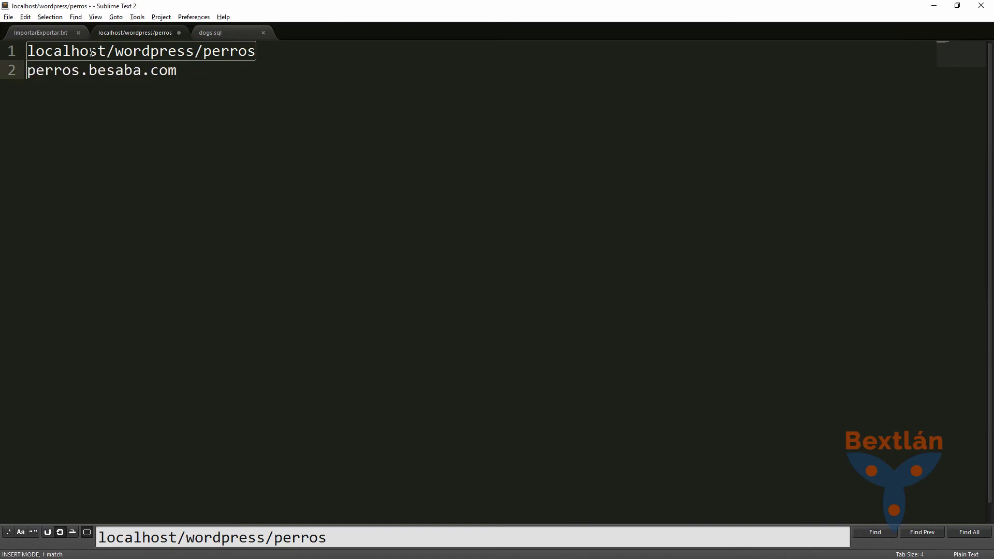
{"action": "key", "text": "Up"}
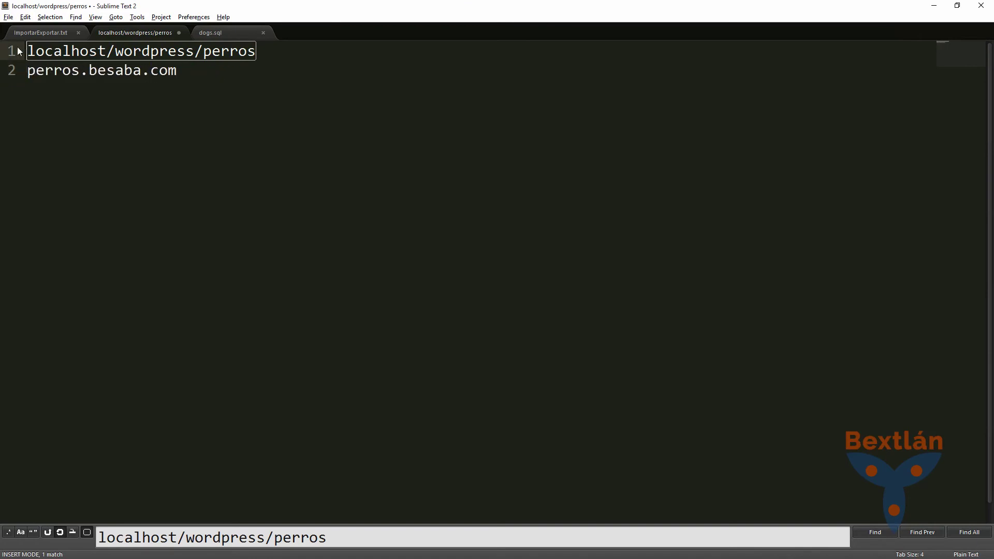
Copy perros.besaba.com from the scratch file and return to dogs.sql.
{"action": "left_click", "coordinate": [37, 71]}
{"action": "left_click", "coordinate": [173, 75]}
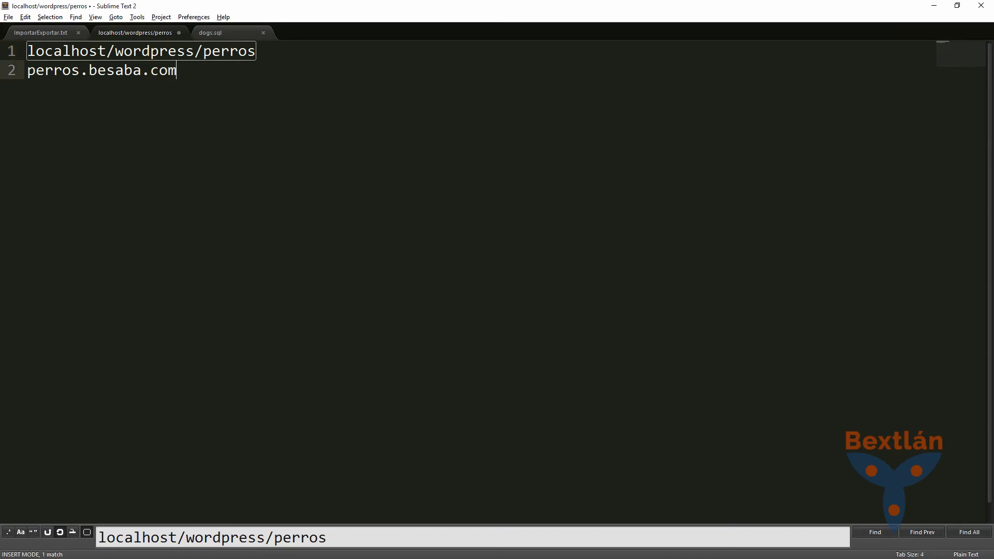
{"action": "left_click", "coordinate": [20, 81]}
{"action": "right_click", "coordinate": [43, 72]}
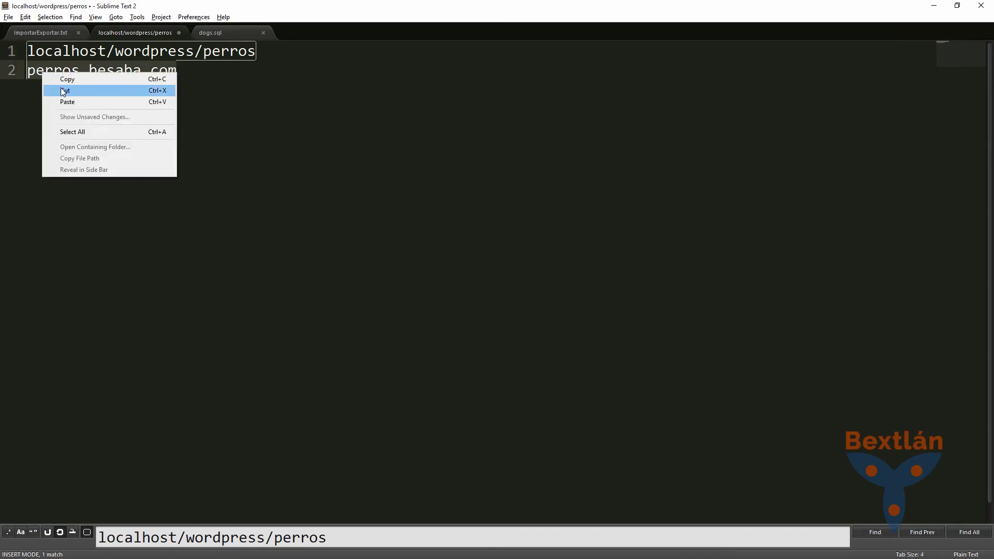
{"action": "left_click", "coordinate": [77, 80]}
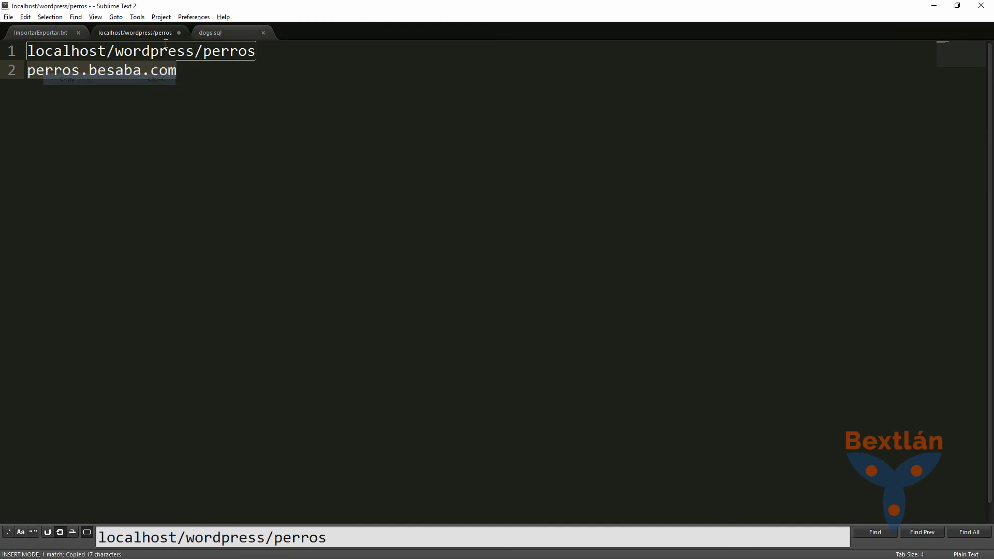
{"action": "left_click", "coordinate": [235, 37]}
{"action": "scroll", "coordinate": [251, 378], "scroll_direction": "up", "scroll_amount": 20}
{"action": "scroll", "coordinate": [257, 395], "scroll_direction": "down", "scroll_amount": 9}
{"action": "scroll", "coordinate": [257, 395], "scroll_direction": "down", "scroll_amount": 5}
{"action": "scroll", "coordinate": [256, 401], "scroll_direction": "up", "scroll_amount": 20}
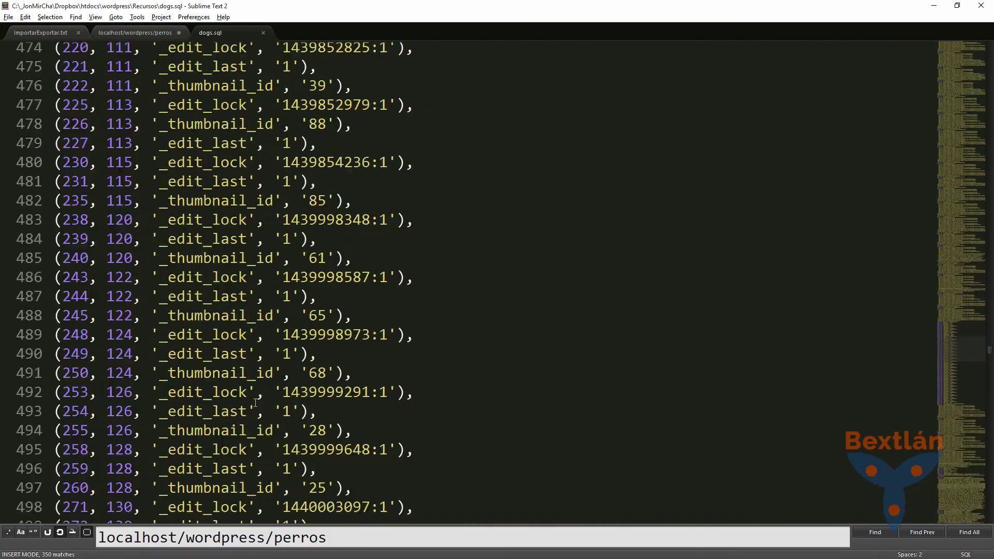
Place the cursor at the start of the first line of dogs.sql.
{"action": "scroll", "coordinate": [255, 404], "scroll_direction": "up", "scroll_amount": 20}
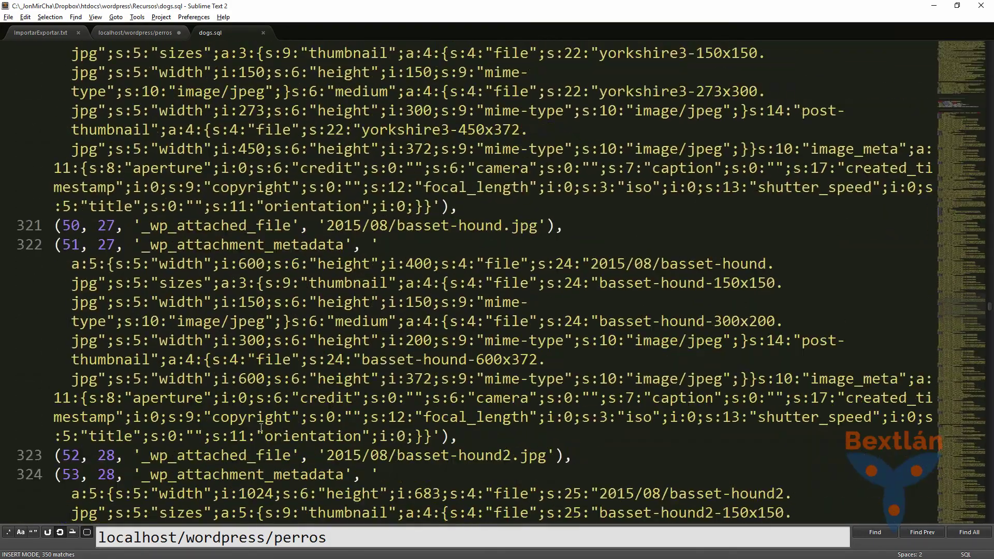
{"action": "scroll", "coordinate": [277, 382], "scroll_direction": "up", "scroll_amount": 15}
{"action": "left_click", "coordinate": [282, 187]}
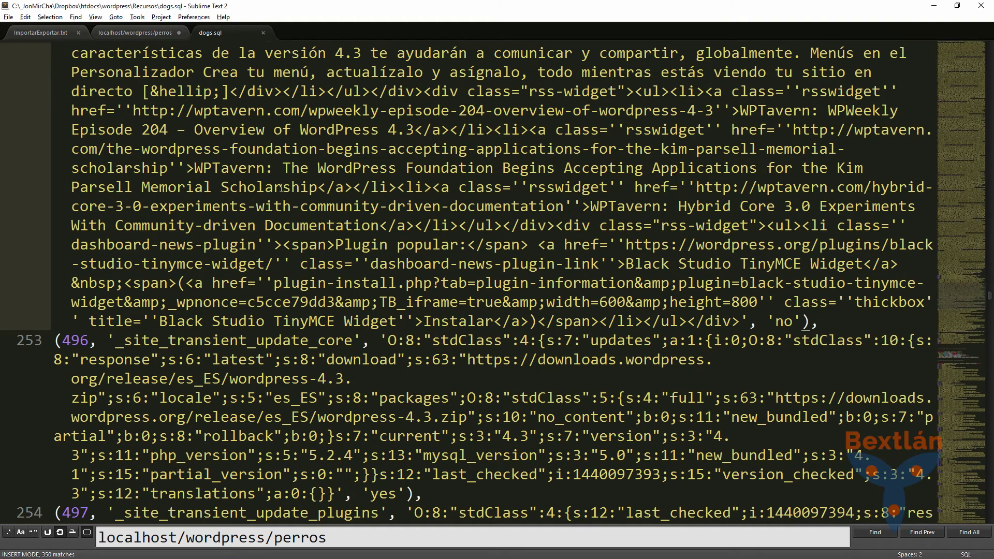
{"action": "key", "text": "ctrl+Home"}
{"action": "key", "text": "Down"}
{"action": "key", "text": "Down"}
{"action": "key", "text": "Down"}
{"action": "key", "text": "Down"}
{"action": "key", "text": "Down"}
{"action": "key", "text": "Down"}
{"action": "key", "text": "Up"}
{"action": "key", "text": "Up"}
{"action": "key", "text": "Up"}
{"action": "key", "text": "Up"}
{"action": "key", "text": "Up"}
{"action": "key", "text": "Up"}
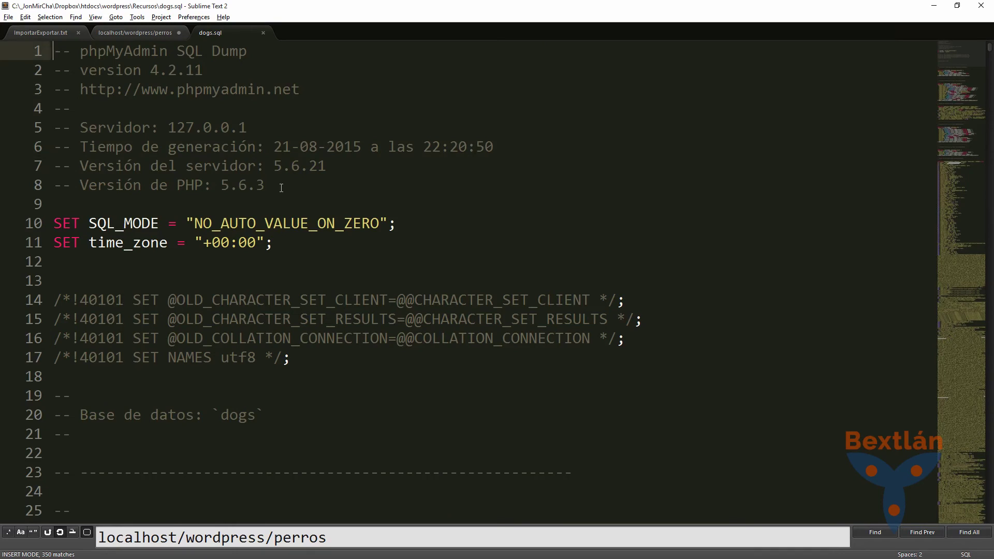
Replace every occurrence of localhost/wordpress/perros in dogs.sql with perros.besaba.com and save the file.
{"action": "key", "text": "ctrl+h"}
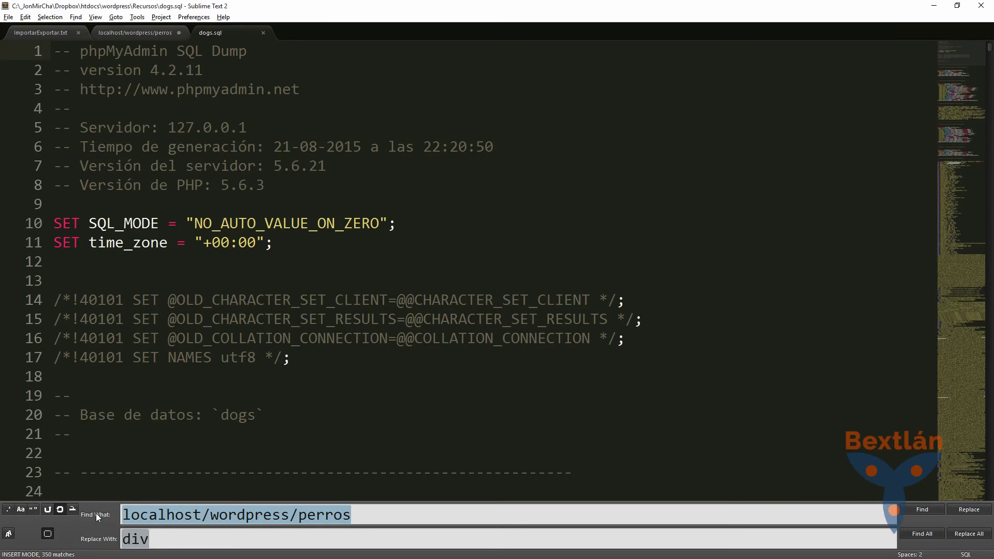
{"action": "left_click", "coordinate": [130, 515]}
{"action": "left_click_drag", "start_coordinate": [126, 515], "coordinate": [351, 514]}
{"action": "left_click", "coordinate": [161, 539]}
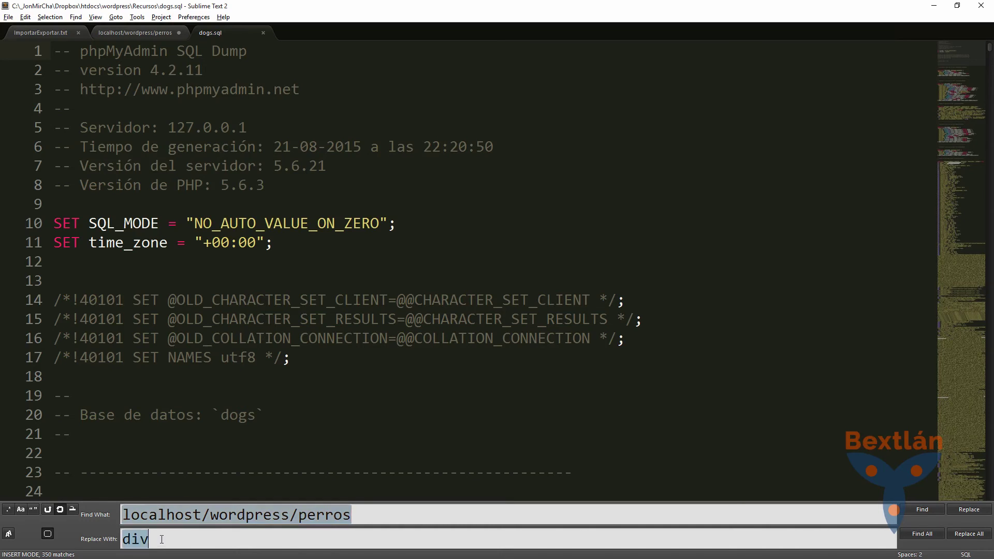
{"action": "double_click", "coordinate": [135, 539]}
{"action": "key", "text": "ctrl+v"}
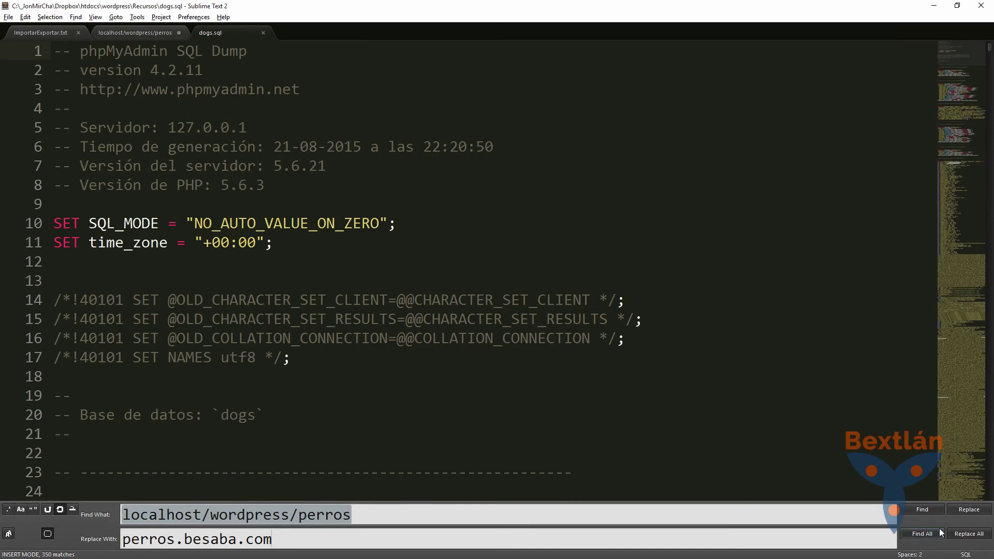
{"action": "left_click", "coordinate": [965, 538]}
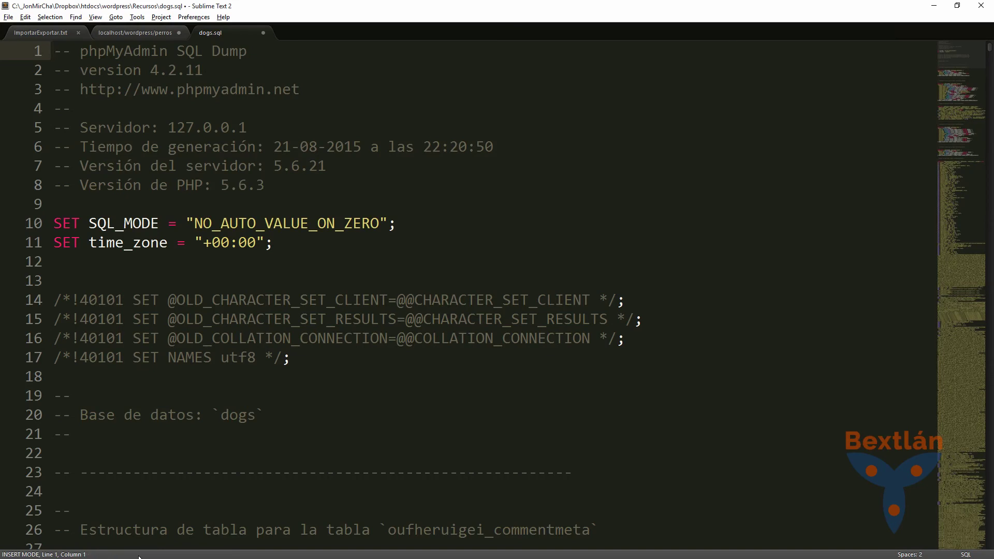
{"action": "scroll", "coordinate": [298, 313], "scroll_direction": "down", "scroll_amount": 9}
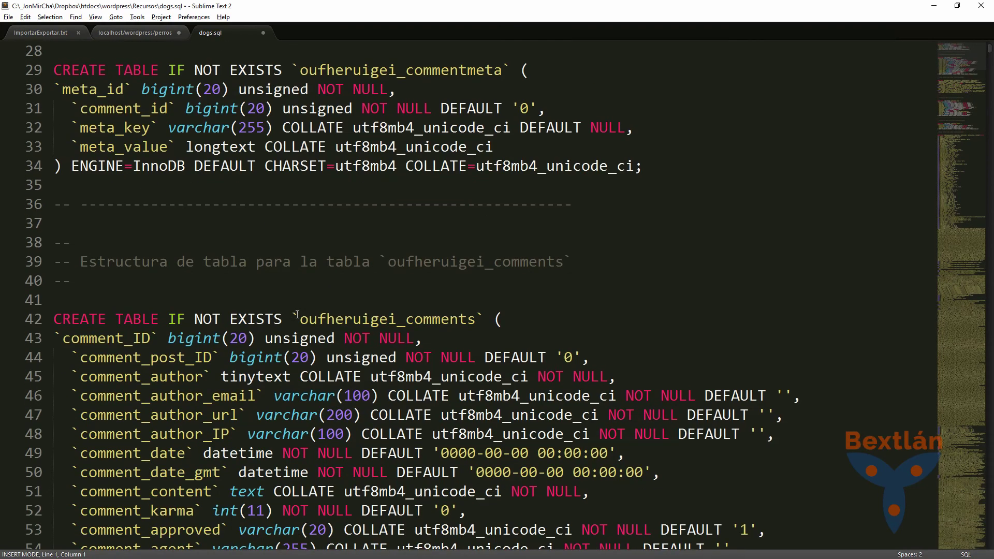
{"action": "key", "text": "ctrl+s"}
Search dogs.sql for leftover localhost/wordpress/perros addresses and for the new address perros.besaba.com.
{"action": "key", "text": "ctrl+f"}
{"action": "key", "text": "Return"}
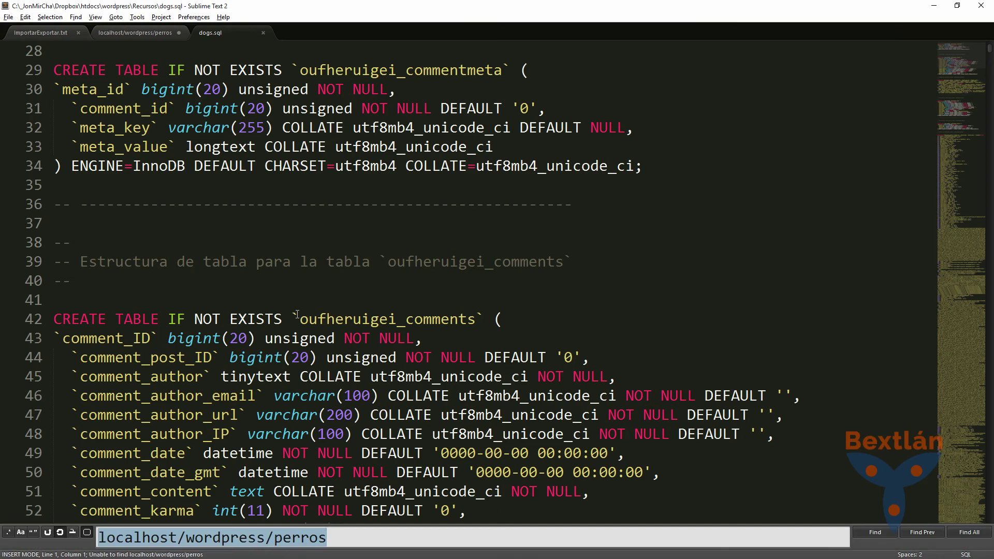
{"action": "type", "text": "per"}
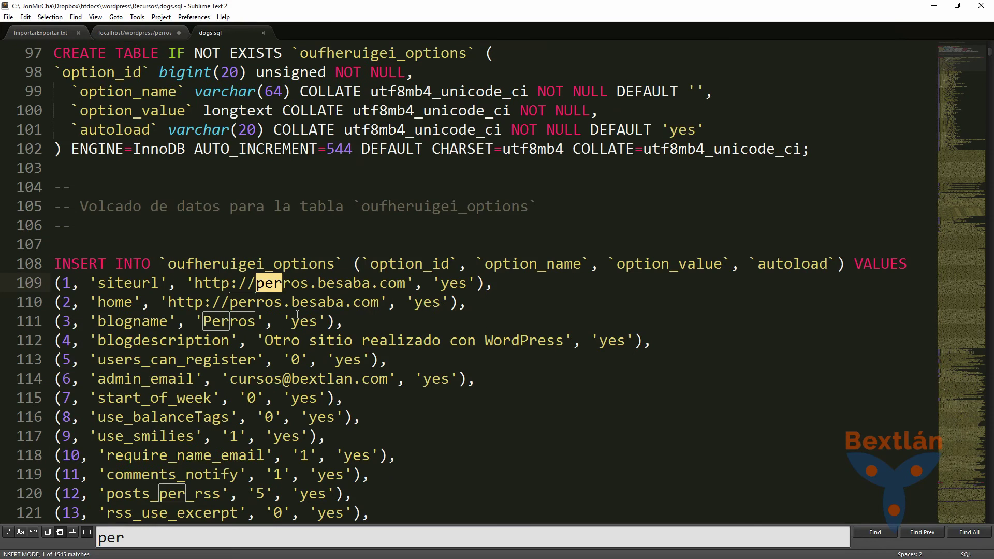
{"action": "type", "text": "ros-besaba.com"}
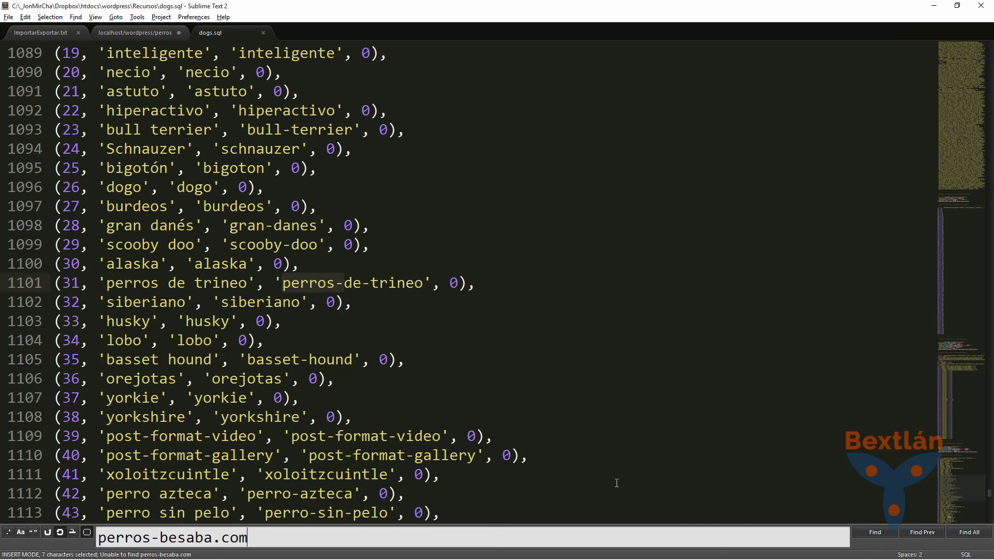
{"action": "left_click", "coordinate": [158, 539]}
{"action": "key", "text": "BackSpace"}
{"action": "type", "text": "."}
{"action": "key", "text": "Return"}
{"action": "key", "text": "Return"}
{"action": "key", "text": "Return"}
{"action": "key", "text": "Return"}
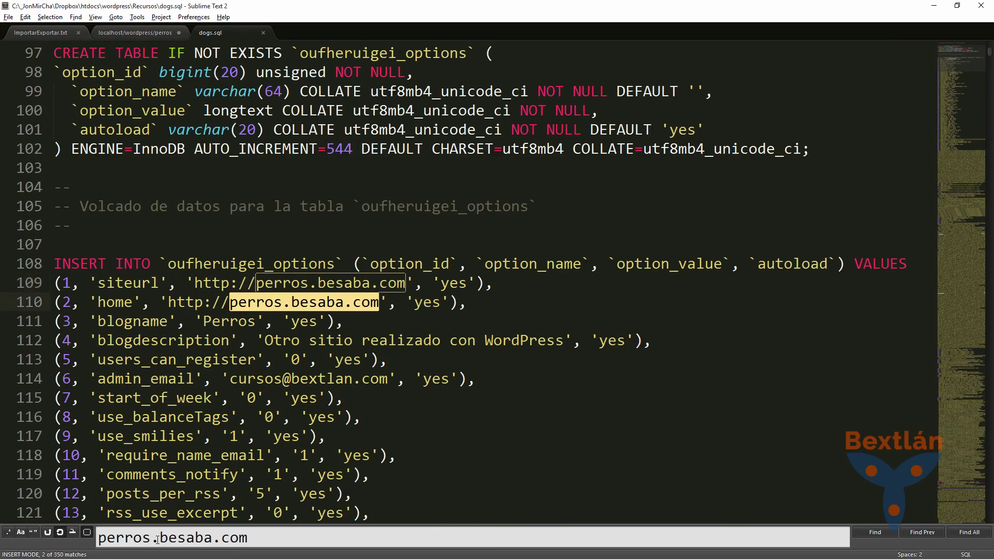
Step through the perros.besaba.com matches in dogs.sql to check the replaced addresses, and save the file again.
{"action": "key", "text": "Return"}
{"action": "key", "text": "Return"}
{"action": "key", "text": "Return"}
{"action": "key", "text": "Return"}
{"action": "key", "text": "Return"}
{"action": "key", "text": "Return"}
{"action": "key", "text": "Return"}
{"action": "key", "text": "Return"}
{"action": "key", "text": "Return"}
{"action": "key", "text": "Return"}
{"action": "key", "text": "Return"}
{"action": "key", "text": "Return"}
{"action": "key", "text": "Return"}
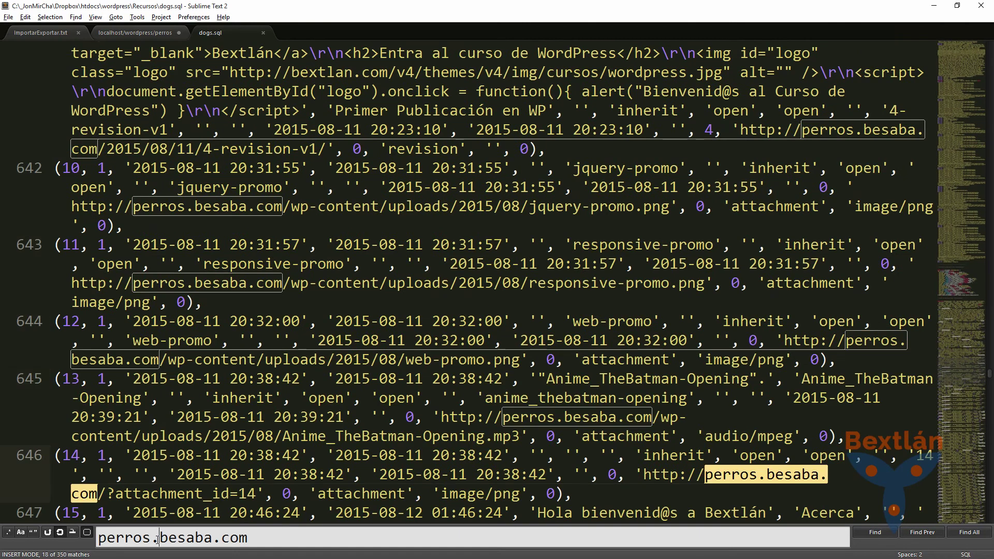
{"action": "key", "text": "ctrl+s"}
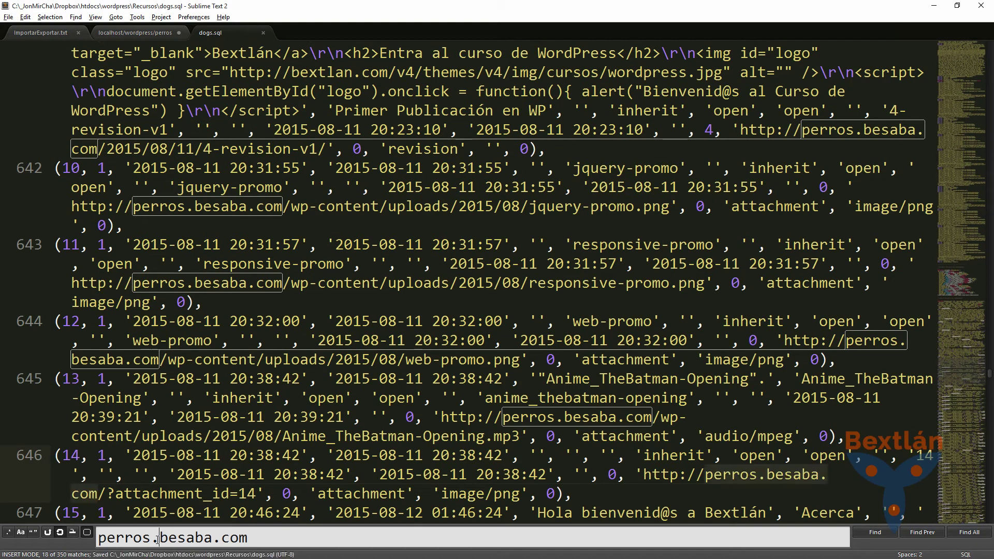
{"action": "key", "text": "alt+Return"}
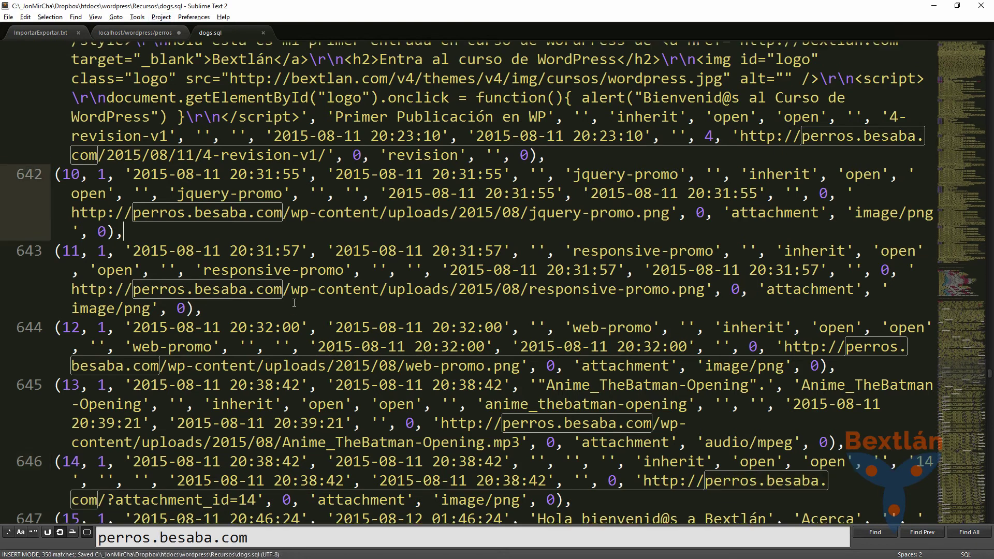
{"action": "scroll", "coordinate": [294, 303], "scroll_direction": "up", "scroll_amount": 10}
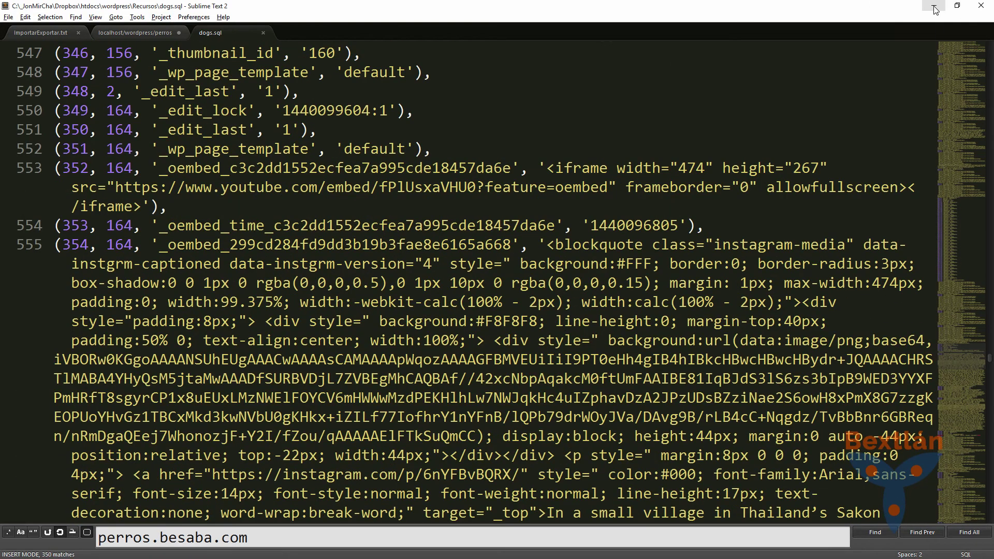
Highlight instruction 5 in ImportarExportar.txt and open the .htaccess file from the wordpress/perros folder in the editor.
{"action": "left_click", "coordinate": [30, 36]}
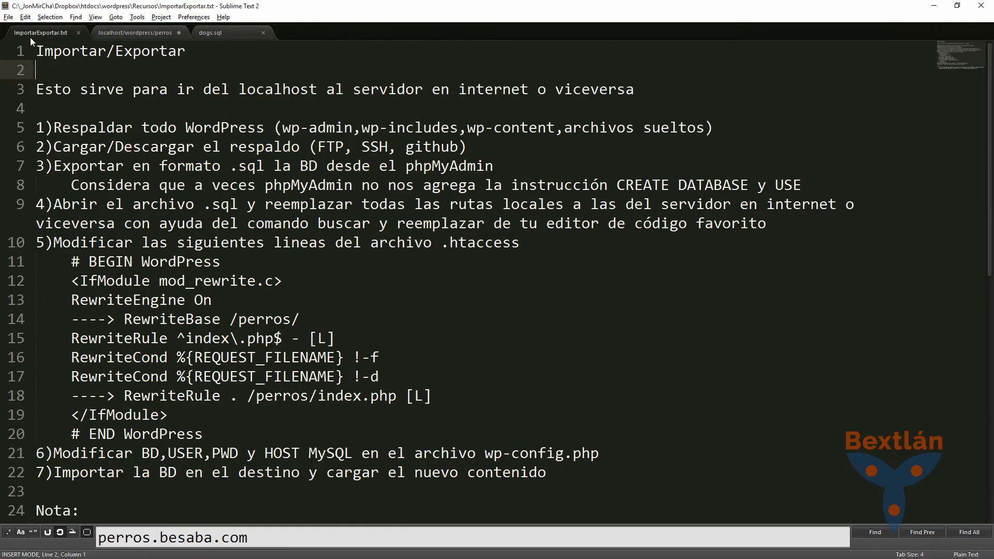
{"action": "left_click_drag", "start_coordinate": [53, 242], "coordinate": [522, 245]}
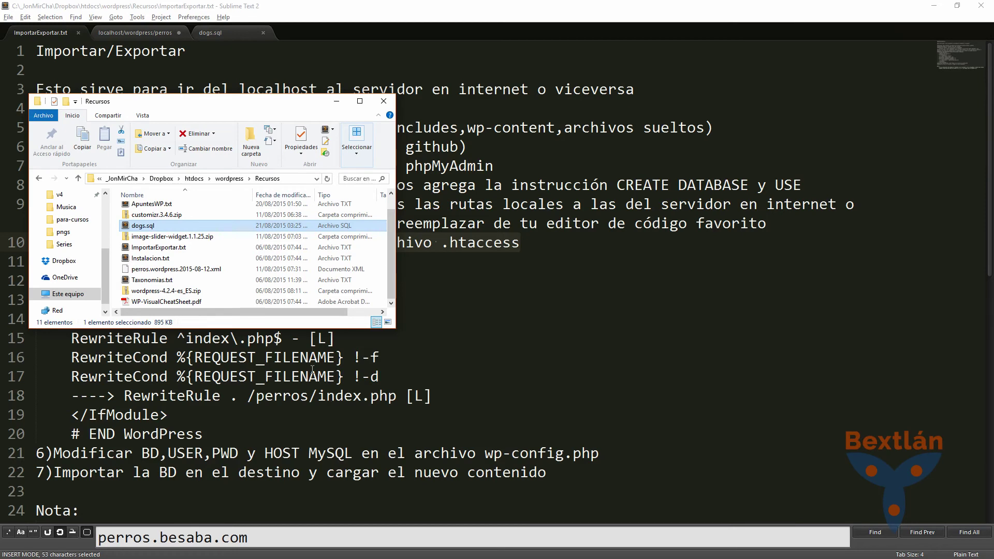
{"action": "scroll", "coordinate": [184, 249], "scroll_direction": "up", "scroll_amount": 1}
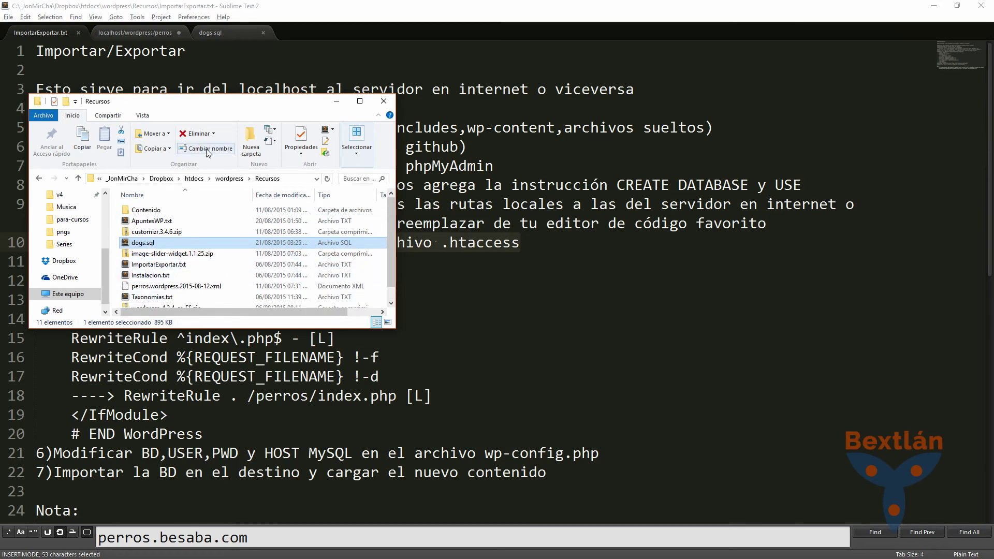
{"action": "left_click", "coordinate": [222, 178]}
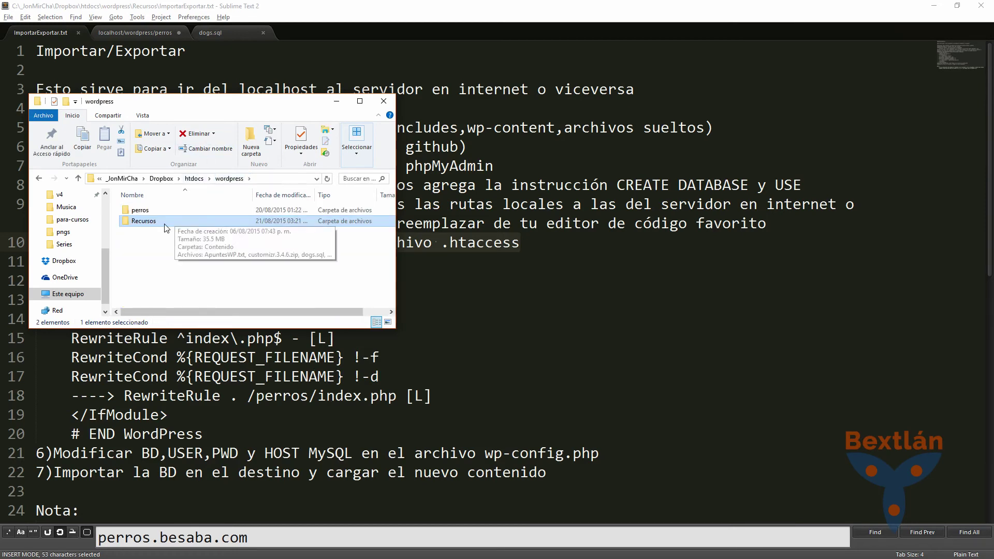
{"action": "double_click", "coordinate": [140, 210]}
{"action": "left_click", "coordinate": [145, 246]}
{"action": "left_click_drag", "start_coordinate": [144, 246], "coordinate": [598, 283]}
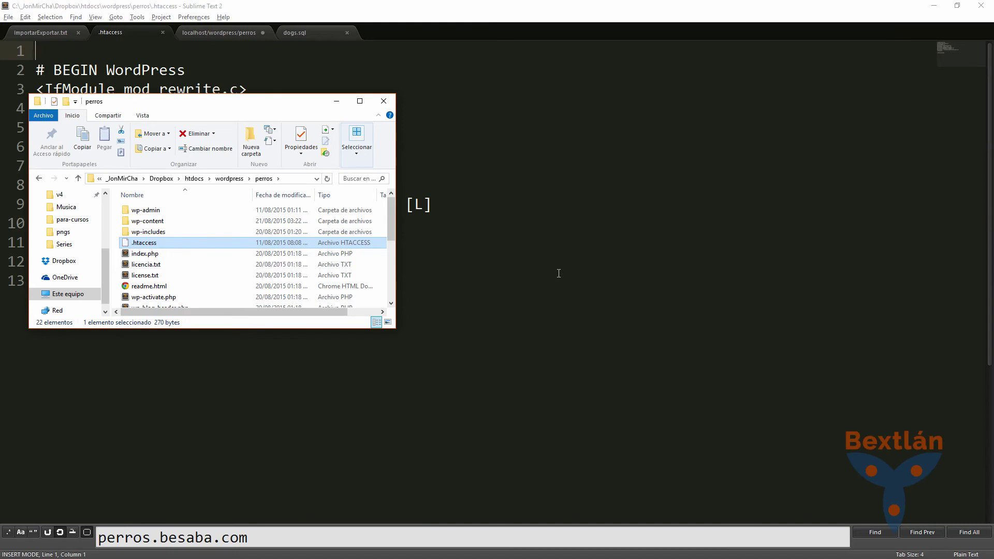
{"action": "left_click", "coordinate": [279, 399]}
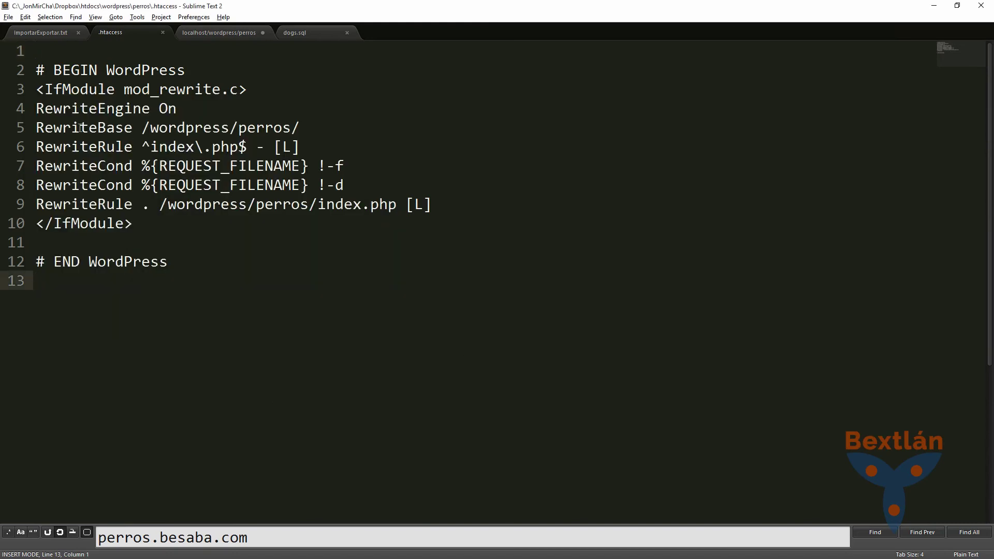
Examine the paths in the RewriteBase line and the last RewriteRule line of .htaccess.
{"action": "left_click_drag", "start_coordinate": [40, 127], "coordinate": [301, 128]}
{"action": "left_click_drag", "start_coordinate": [38, 206], "coordinate": [431, 206]}
{"action": "left_click", "coordinate": [168, 205]}
{"action": "left_click_drag", "start_coordinate": [170, 205], "coordinate": [366, 201]}
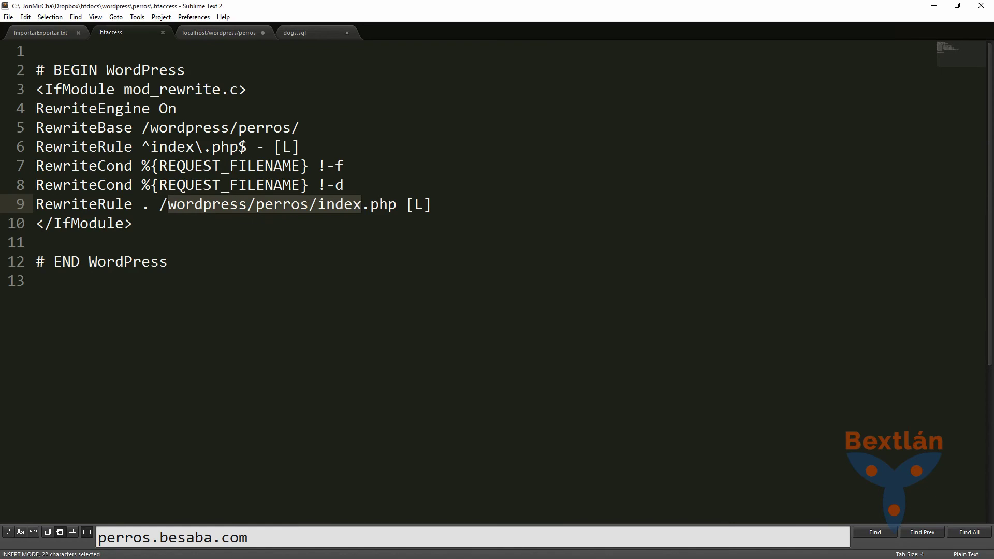
{"action": "left_click", "coordinate": [198, 234]}
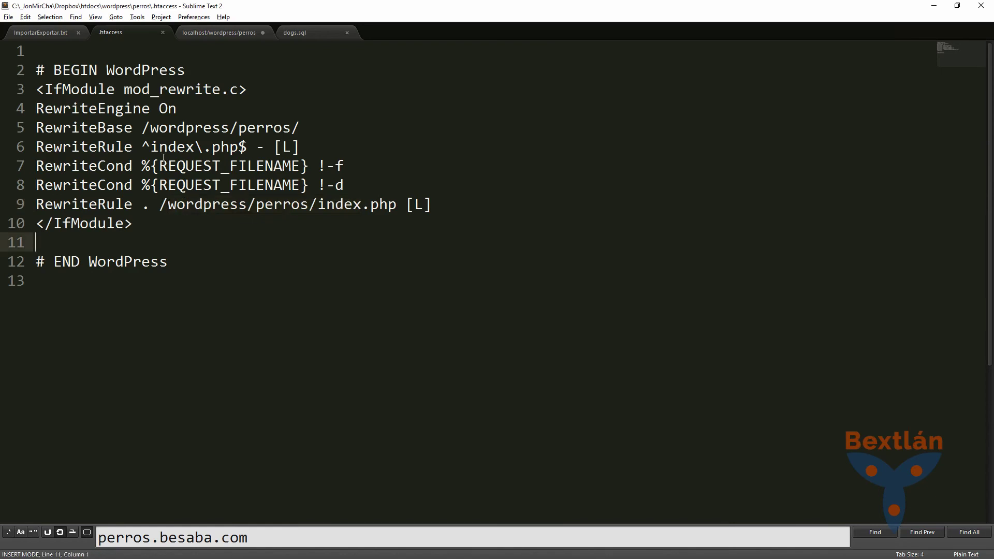
{"action": "left_click", "coordinate": [149, 122]}
{"action": "left_click", "coordinate": [173, 141]}
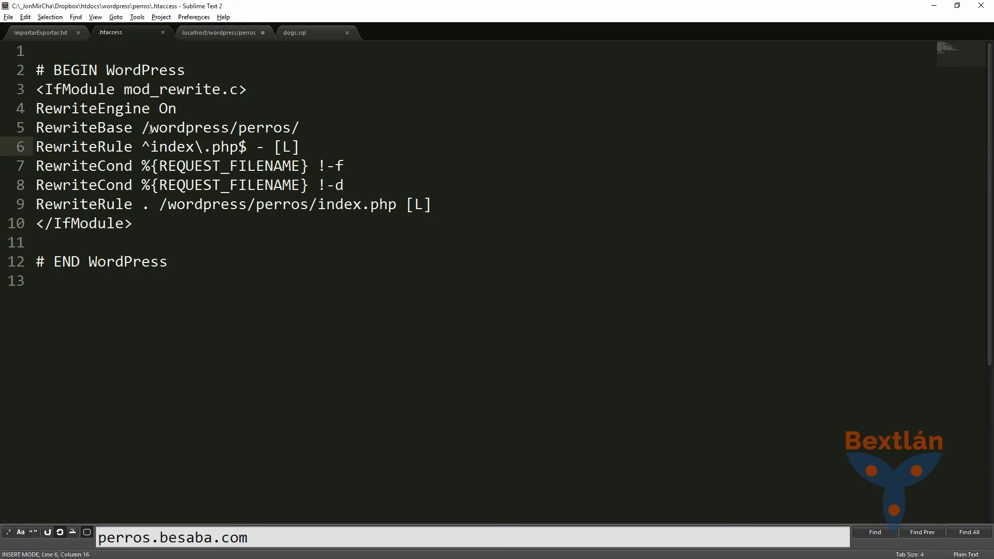
{"action": "left_click_drag", "start_coordinate": [150, 128], "coordinate": [290, 128]}
{"action": "mouse_move", "coordinate": [168, 205]}
{"action": "left_mouse_down"}
{"action": "mouse_move", "coordinate": [333, 205]}
{"action": "mouse_move", "coordinate": [237, 186]}
{"action": "mouse_move", "coordinate": [176, 204]}
{"action": "left_mouse_up"}
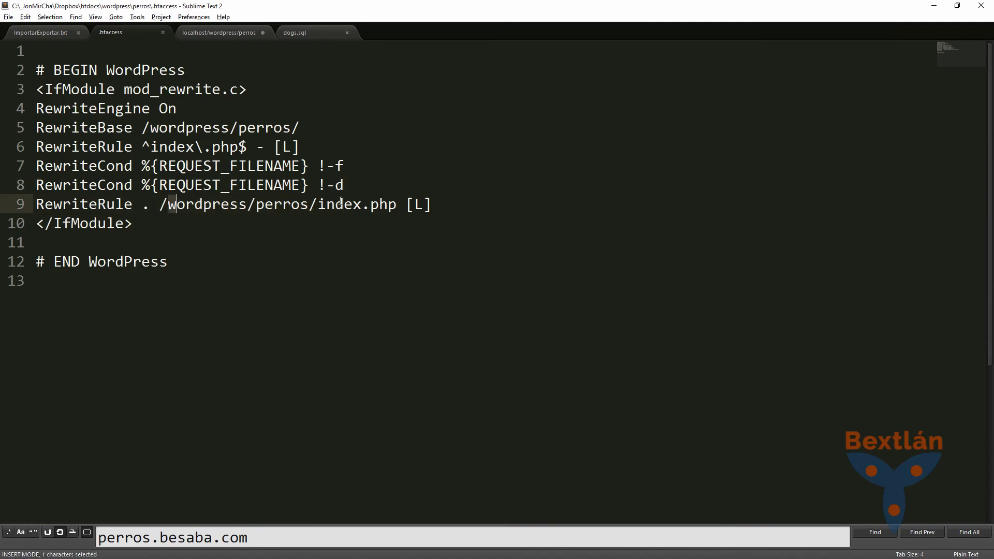
{"action": "left_click_drag", "start_coordinate": [318, 205], "coordinate": [397, 206]}
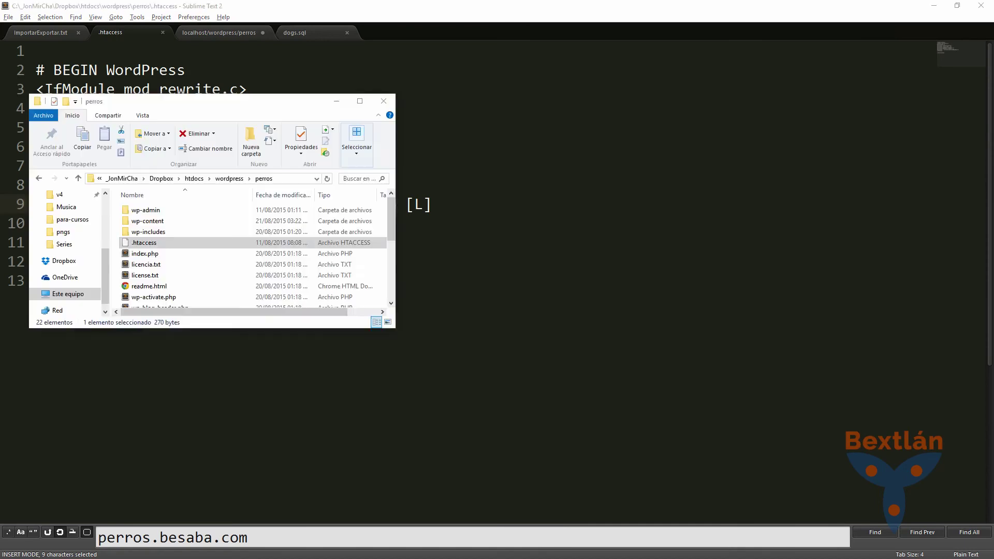
Open index.php from the perros folder in the editor, look through it and close it.
{"action": "left_click", "coordinate": [144, 255]}
{"action": "left_click_drag", "start_coordinate": [144, 255], "coordinate": [258, 392]}
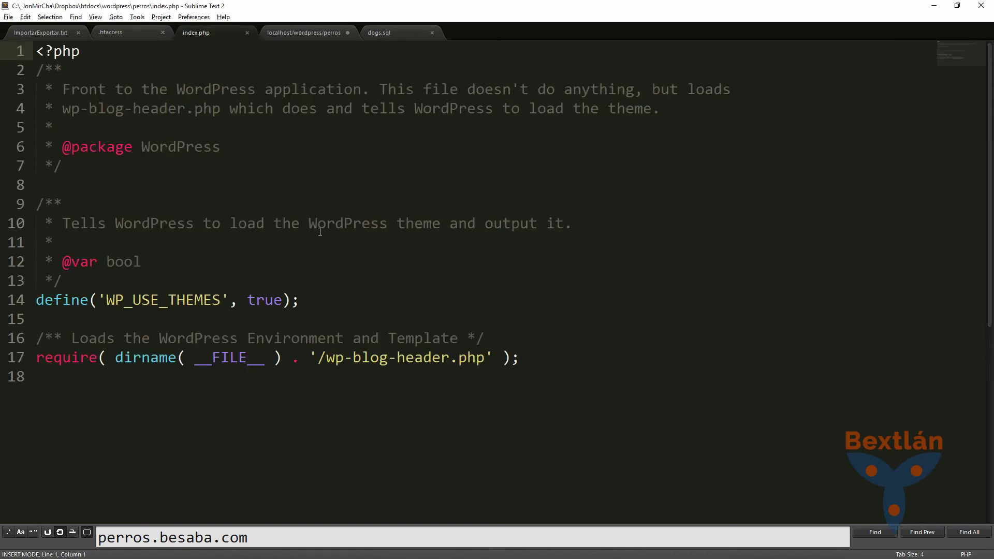
{"action": "scroll", "coordinate": [264, 246], "scroll_direction": "down", "scroll_amount": 1}
{"action": "scroll", "coordinate": [259, 356], "scroll_direction": "up", "scroll_amount": 1}
{"action": "left_click", "coordinate": [247, 34]}
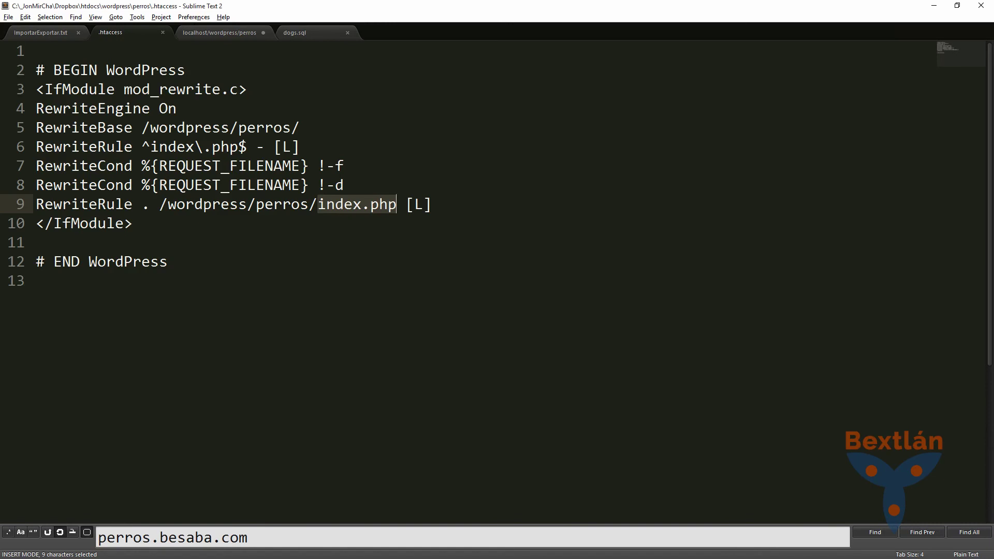
Review the two arrow-marked rewrite lines in ImportarExportar.txt and the addresses in the scratch file, and return to .htaccess.
{"action": "left_click", "coordinate": [61, 33]}
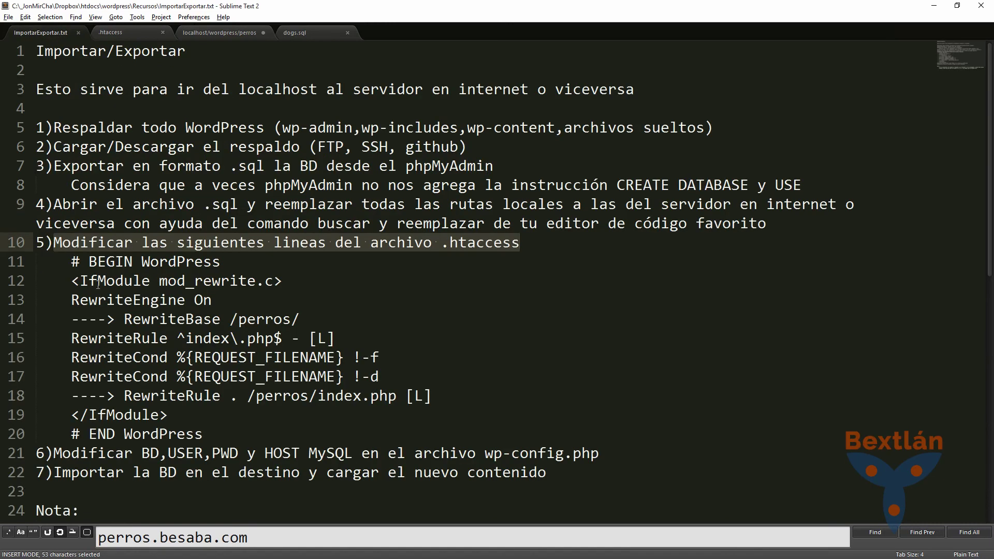
{"action": "scroll", "coordinate": [94, 293], "scroll_direction": "down", "scroll_amount": 2}
{"action": "left_click_drag", "start_coordinate": [71, 204], "coordinate": [307, 198]}
{"action": "left_click_drag", "start_coordinate": [71, 281], "coordinate": [437, 277]}
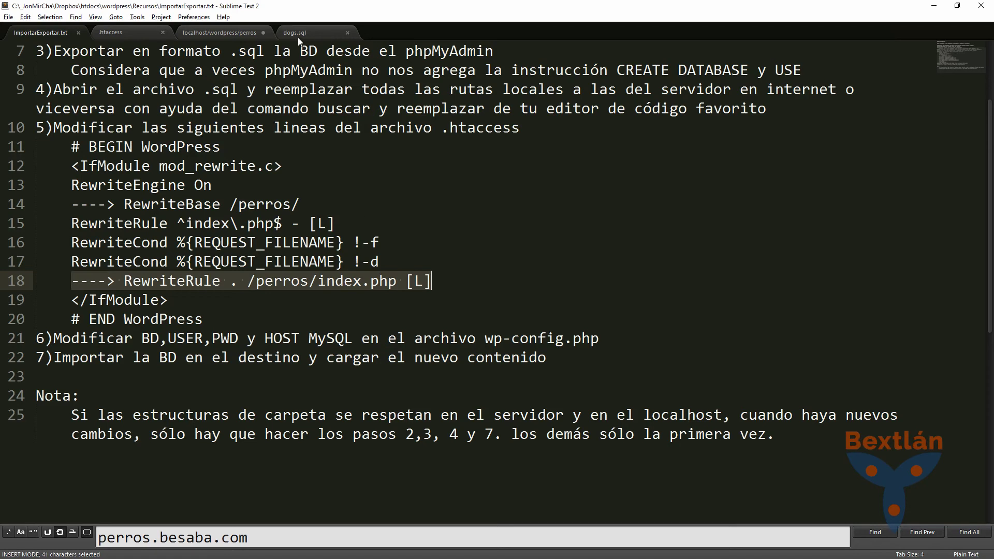
{"action": "left_click", "coordinate": [212, 36]}
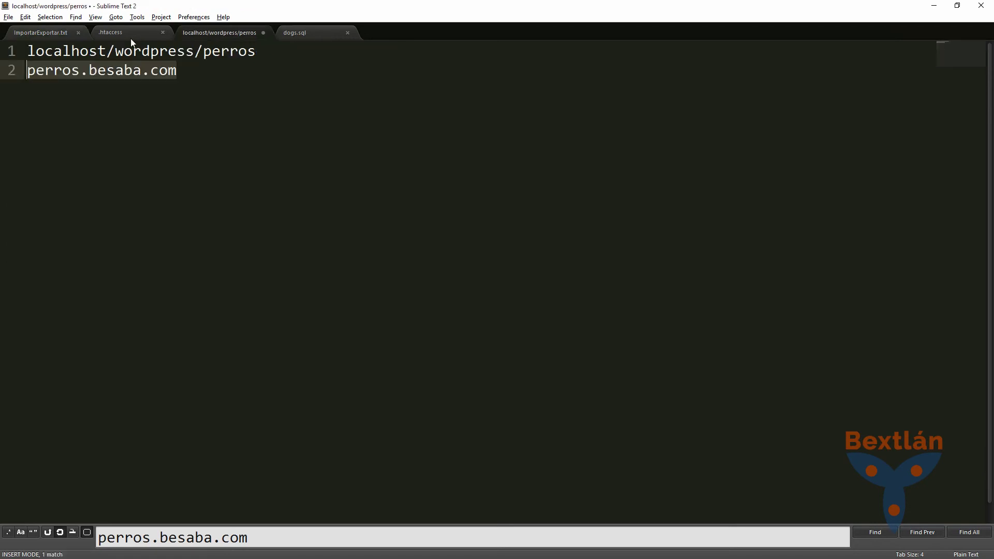
{"action": "left_click", "coordinate": [96, 35]}
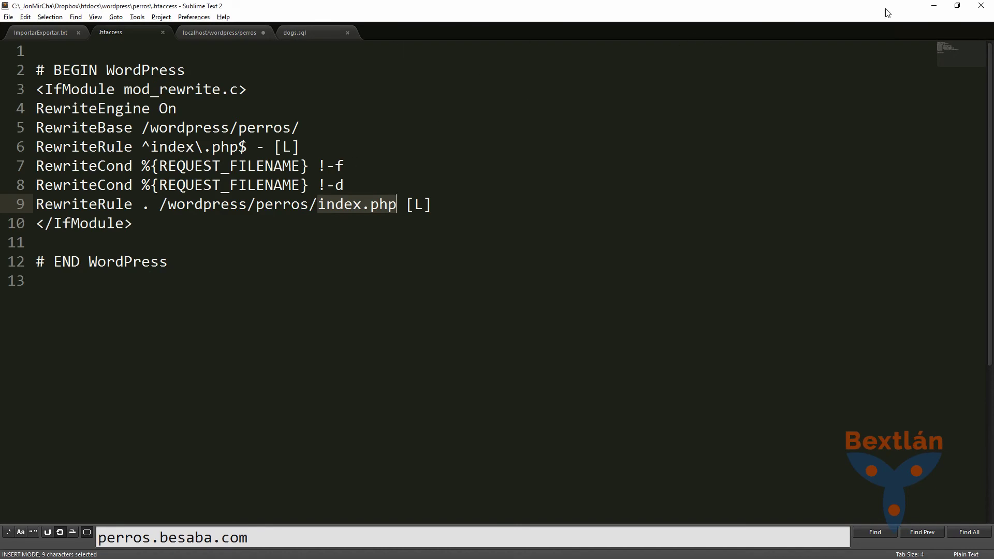
Delete wordpress/perros/ from the RewriteBase line of .htaccess, leaving only / as the path.
{"action": "left_click", "coordinate": [934, 6]}
{"action": "left_click", "coordinate": [307, 133]}
{"action": "key", "text": "BackSpace"}
{"action": "key", "text": "BackSpace"}
{"action": "key", "text": "BackSpace"}
{"action": "key", "text": "BackSpace"}
{"action": "key", "text": "BackSpace"}
{"action": "key", "text": "BackSpace"}
{"action": "key", "text": "BackSpace"}
{"action": "key", "text": "BackSpace"}
{"action": "key", "text": "BackSpace"}
{"action": "key", "text": "BackSpace"}
{"action": "key", "text": "BackSpace"}
{"action": "key", "text": "BackSpace"}
{"action": "key", "text": "BackSpace"}
{"action": "key", "text": "BackSpace"}
{"action": "key", "text": "BackSpace"}
{"action": "key", "text": "BackSpace"}
{"action": "key", "text": "BackSpace"}
Delete wordpress/perros/ from the last RewriteRule line of .htaccess, leaving /index.php as the path.
{"action": "key", "text": "Down"}
{"action": "key", "text": "Down"}
{"action": "key", "text": "Down"}
{"action": "key", "text": "Down"}
{"action": "key", "text": "Right"}
{"action": "key", "text": "Right"}
{"action": "key", "text": "Delete"}
{"action": "key", "text": "Delete"}
{"action": "key", "text": "Delete"}
{"action": "key", "text": "Delete"}
{"action": "key", "text": "Delete"}
{"action": "key", "text": "Delete"}
{"action": "key", "text": "Delete"}
{"action": "key", "text": "Delete"}
{"action": "key", "text": "Delete"}
{"action": "key", "text": "Delete"}
{"action": "key", "text": "Delete"}
{"action": "key", "text": "Delete"}
{"action": "key", "text": "Delete"}
{"action": "key", "text": "Delete"}
{"action": "key", "text": "Delete"}
{"action": "key", "text": "Delete"}
{"action": "key", "text": "Delete"}
{"action": "key", "text": "Delete"}
{"action": "key", "text": "Delete"}
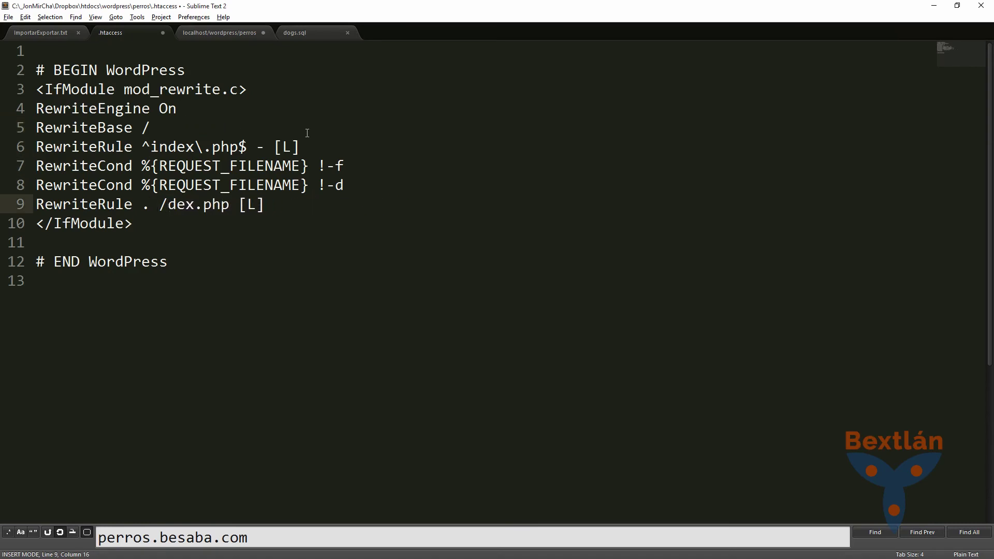
{"action": "key", "text": "ctrl+z"}
{"action": "key", "text": "Delete"}
{"action": "key", "text": "Delete"}
{"action": "key", "text": "Delete"}
{"action": "key", "text": "Delete"}
{"action": "key", "text": "Delete"}
{"action": "key", "text": "Delete"}
{"action": "key", "text": "Delete"}
{"action": "key", "text": "Delete"}
{"action": "key", "text": "Delete"}
{"action": "key", "text": "Delete"}
{"action": "key", "text": "Delete"}
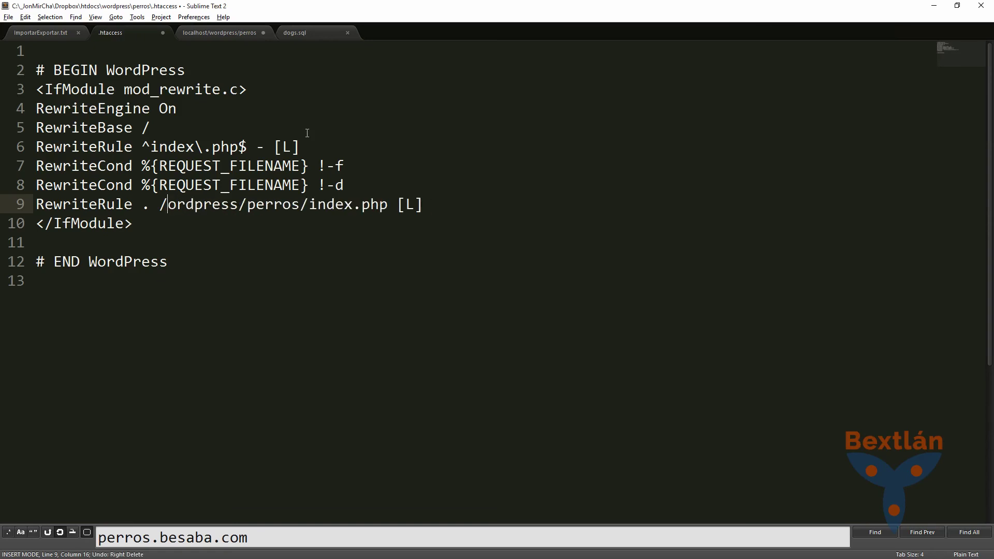
{"action": "key", "text": "Delete"}
{"action": "key", "text": "Delete"}
{"action": "key", "text": "Delete"}
{"action": "key", "text": "Delete"}
{"action": "key", "text": "Delete"}
{"action": "key", "text": "Delete"}
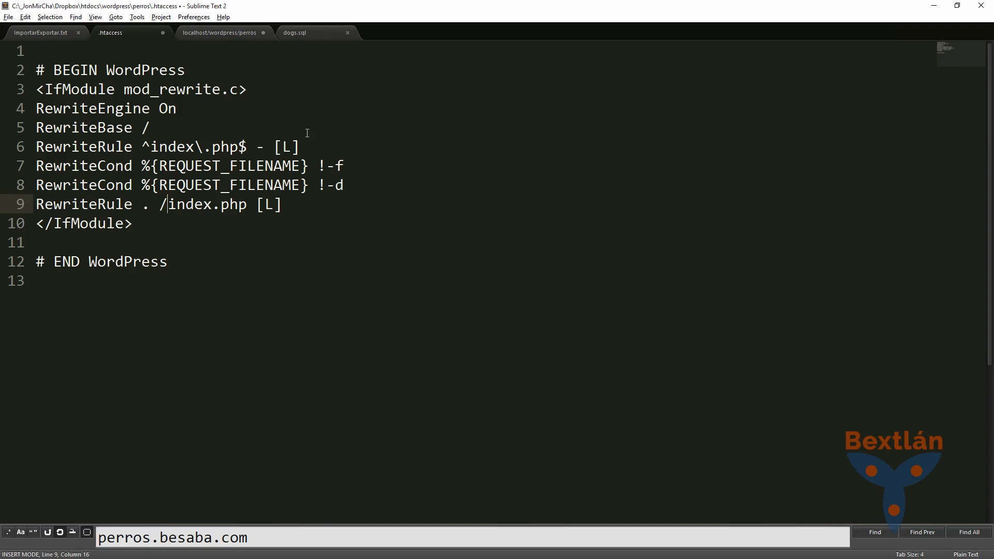
Undo the path deletions in the RewriteBase and last RewriteRule lines of .htaccess.
{"action": "key", "text": "ctrl+z"}
{"action": "key", "text": "ctrl+z"}
{"action": "key", "text": "ctrl+z"}
{"action": "key", "text": "ctrl+z"}
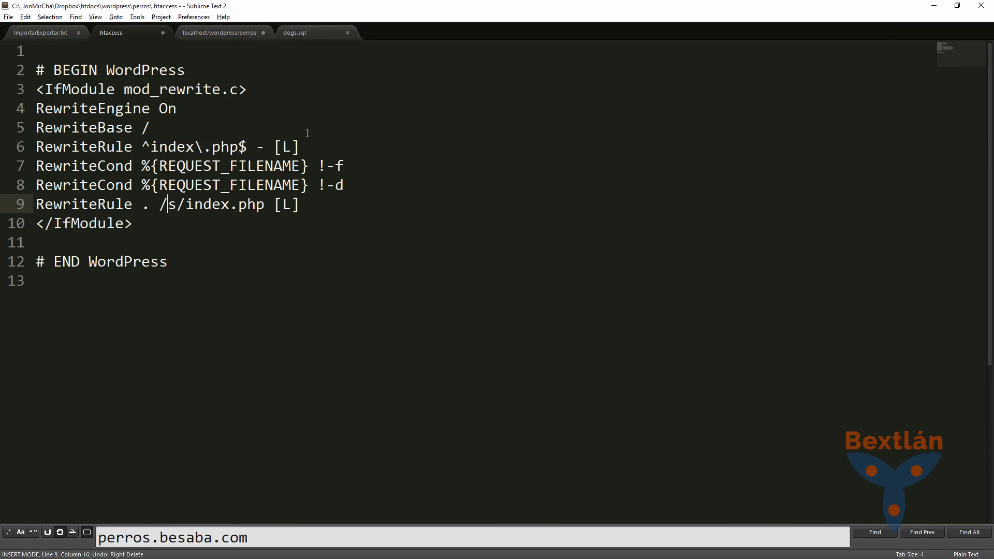
{"action": "key", "text": "ctrl+z"}
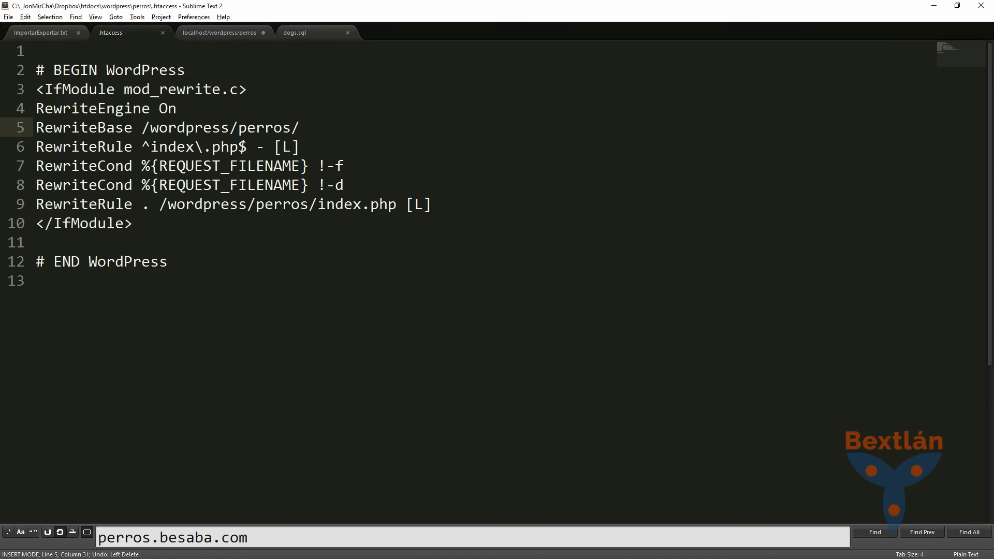
Switch to FileZilla, check the upload and the files in the remote public_html folder, and return to .htaccess in Sublime Text.
{"action": "key", "text": "alt+Tab"}
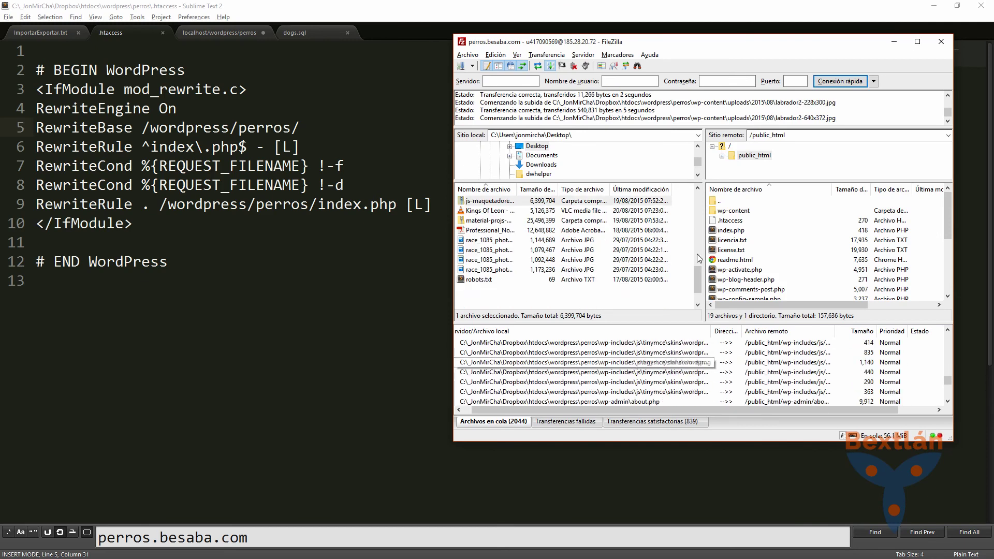
{"action": "scroll", "coordinate": [880, 248], "scroll_direction": "down", "scroll_amount": 4}
{"action": "scroll", "coordinate": [570, 249], "scroll_direction": "down", "scroll_amount": 3}
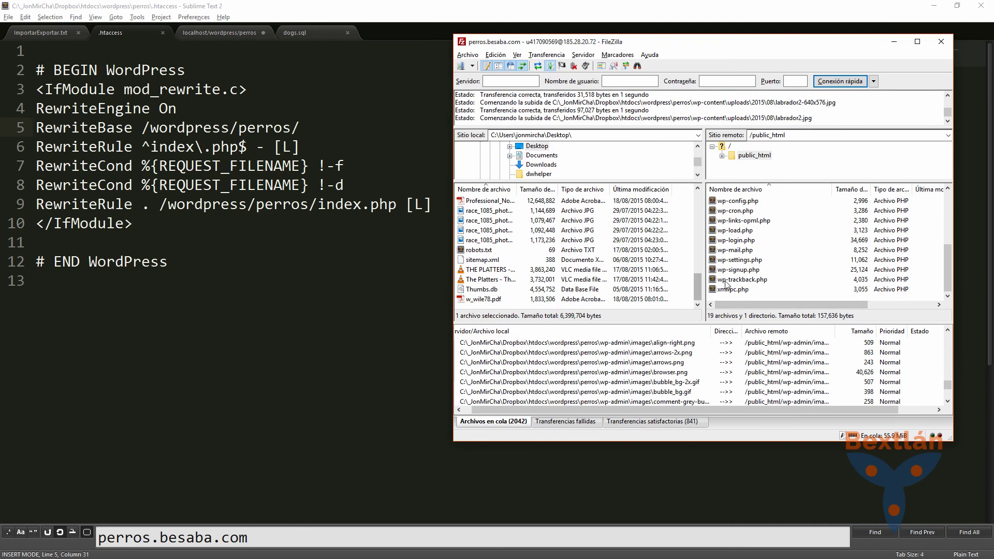
{"action": "scroll", "coordinate": [216, 283], "scroll_direction": "down", "scroll_amount": 1}
{"action": "left_click", "coordinate": [216, 283]}
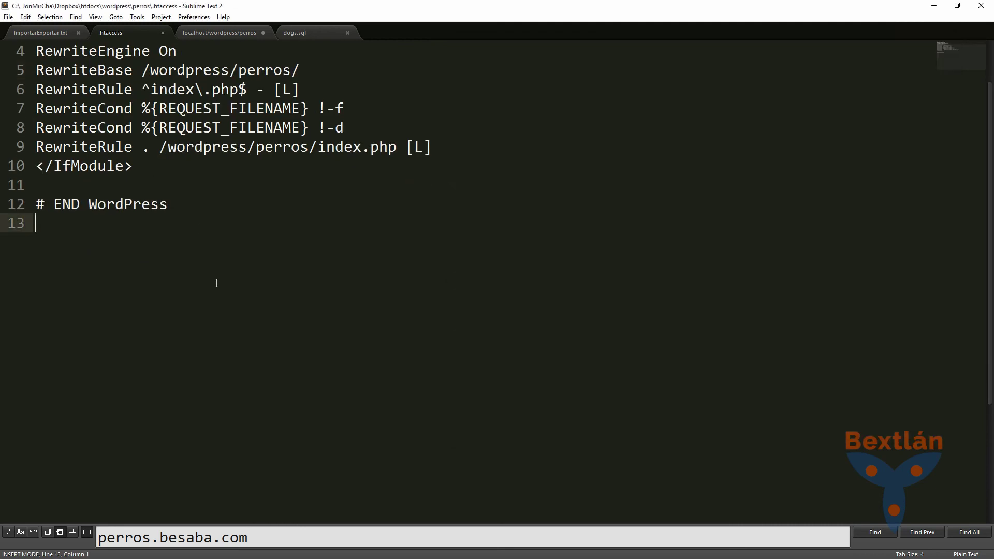
Review point 6 of ImportarExportar.txt about changing the database, user, password and host in wp-config.php.
{"action": "left_click", "coordinate": [43, 32]}
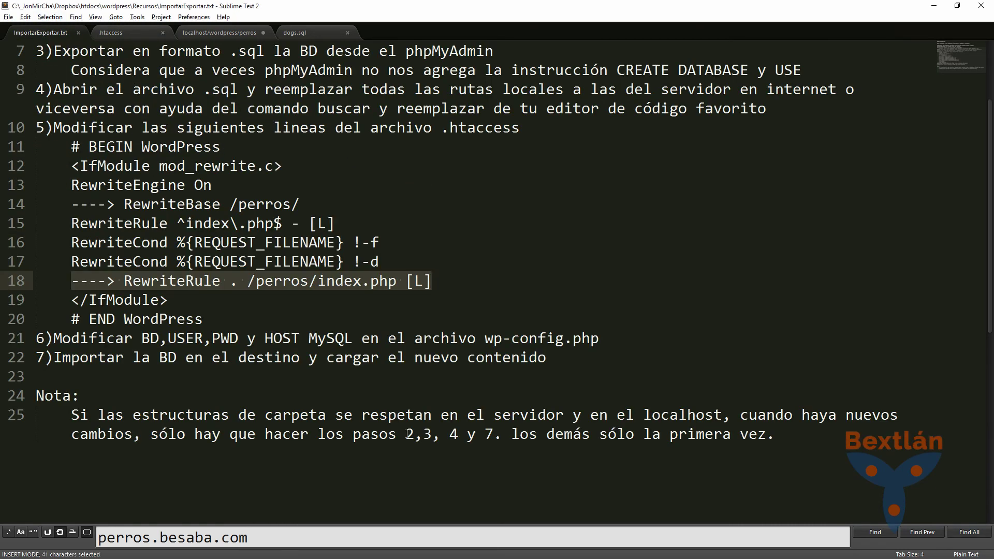
{"action": "left_click", "coordinate": [134, 357]}
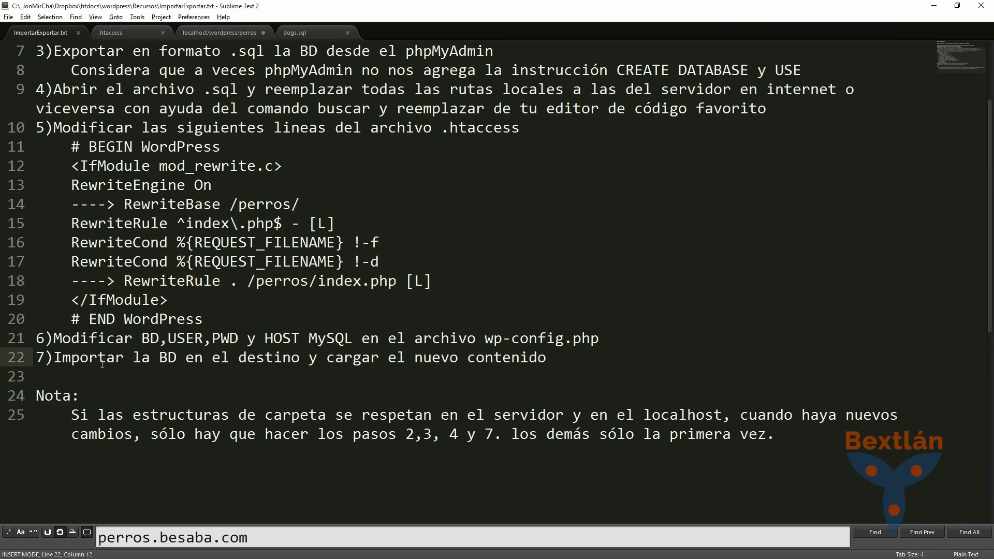
{"action": "left_click_drag", "start_coordinate": [53, 338], "coordinate": [370, 339]}
{"action": "left_click", "coordinate": [141, 337]}
{"action": "left_click_drag", "start_coordinate": [485, 339], "coordinate": [601, 339]}
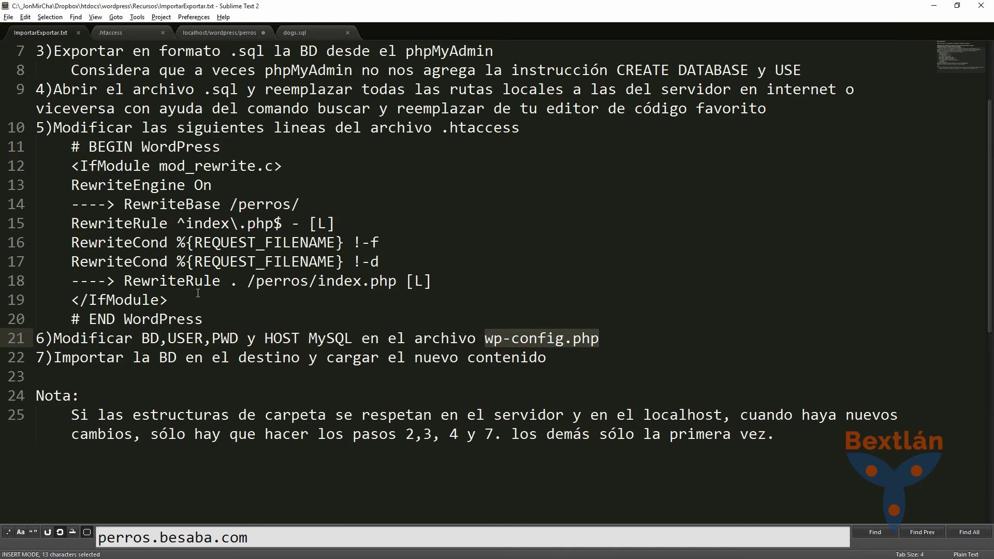
Reorder the open files so .htaccess follows dogs.sql, and open wp-config.php from the perros folder in the editor.
{"action": "left_click", "coordinate": [121, 32]}
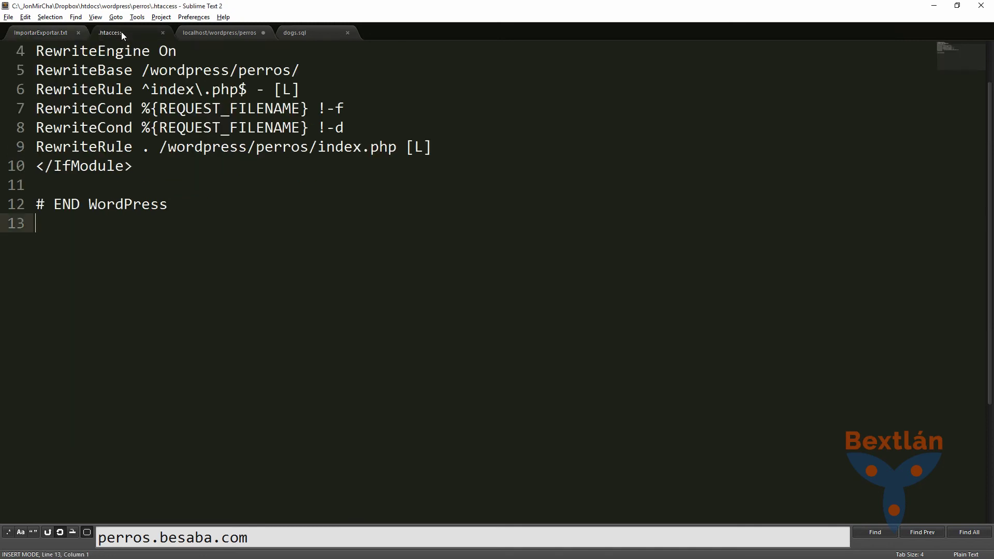
{"action": "left_click_drag", "start_coordinate": [121, 32], "coordinate": [407, 33]}
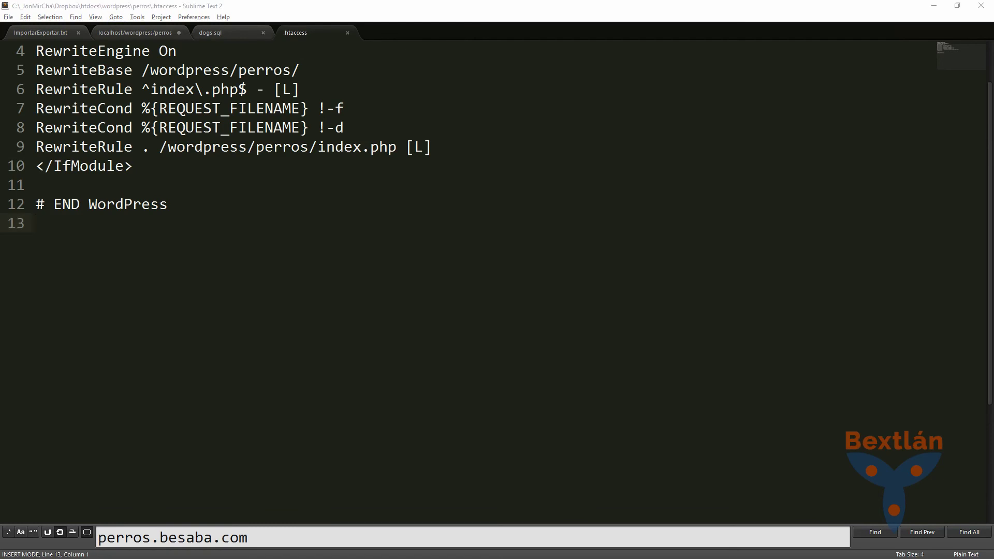
{"action": "key", "text": "alt+Tab"}
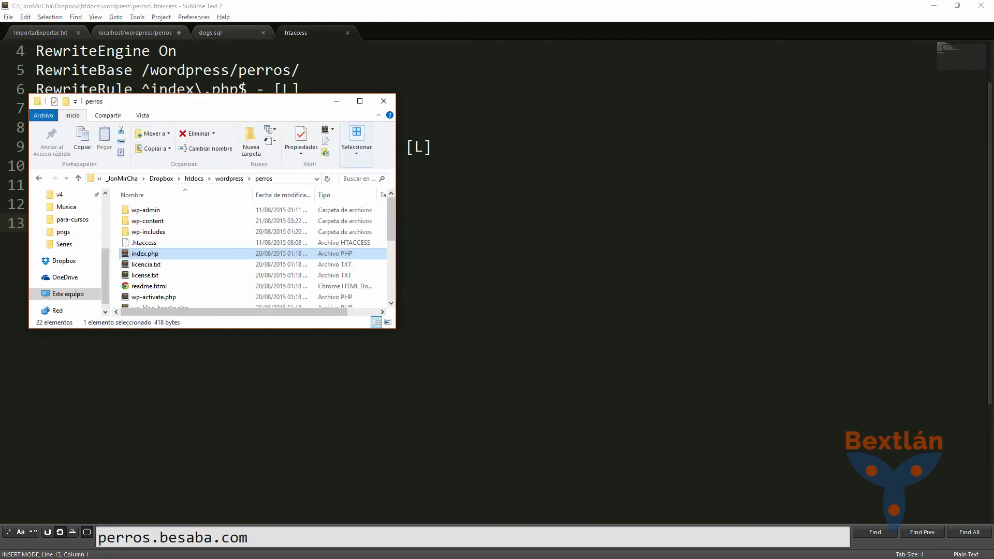
{"action": "scroll", "coordinate": [166, 258], "scroll_direction": "down", "scroll_amount": 4}
{"action": "left_click", "coordinate": [164, 281]}
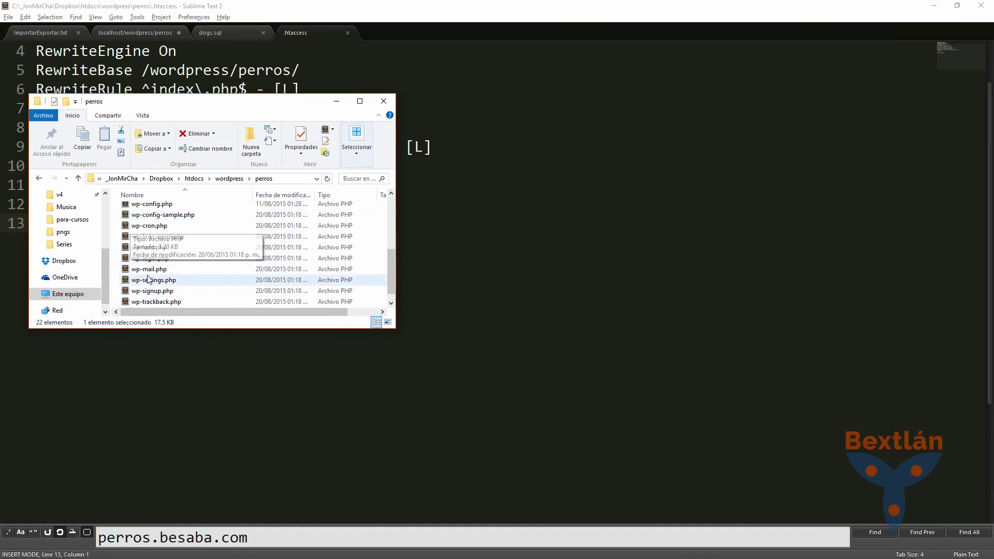
{"action": "left_click", "coordinate": [161, 226]}
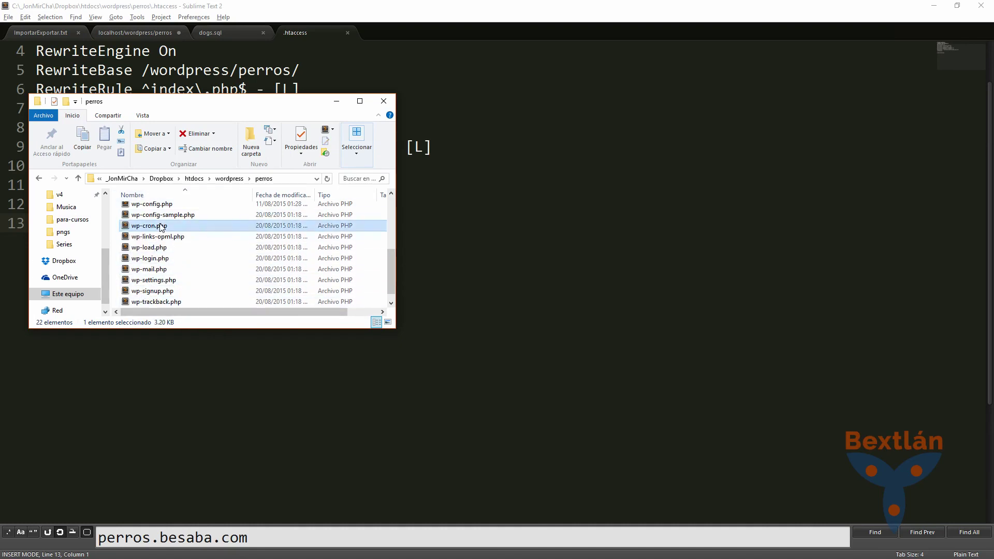
{"action": "scroll", "coordinate": [160, 228], "scroll_direction": "up", "scroll_amount": 1}
{"action": "left_click_drag", "start_coordinate": [158, 229], "coordinate": [611, 238]}
{"action": "left_click", "coordinate": [396, 376]}
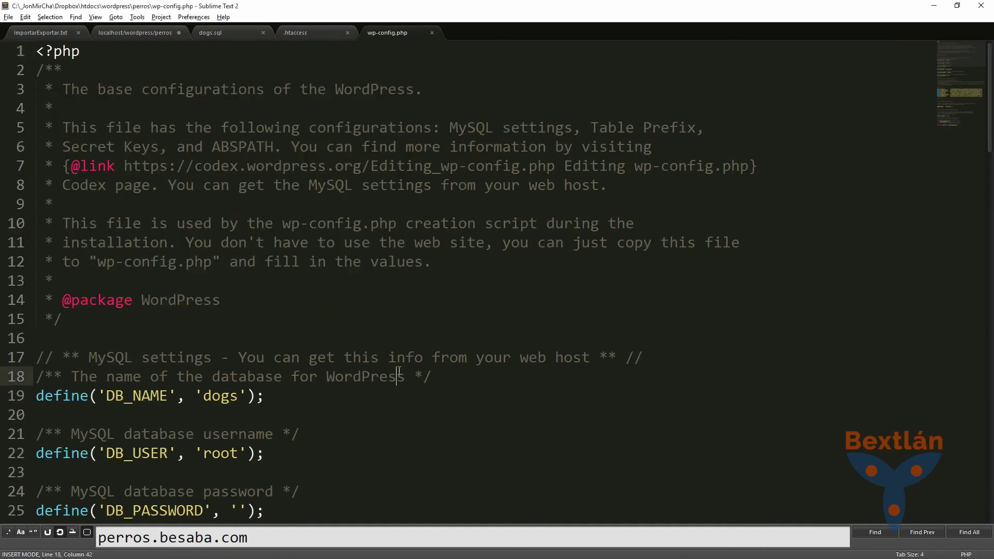
Examine the MySQL settings and the authentication keys section in wp-config.php, and look back at .htaccess.
{"action": "scroll", "coordinate": [311, 336], "scroll_direction": "down", "scroll_amount": 4}
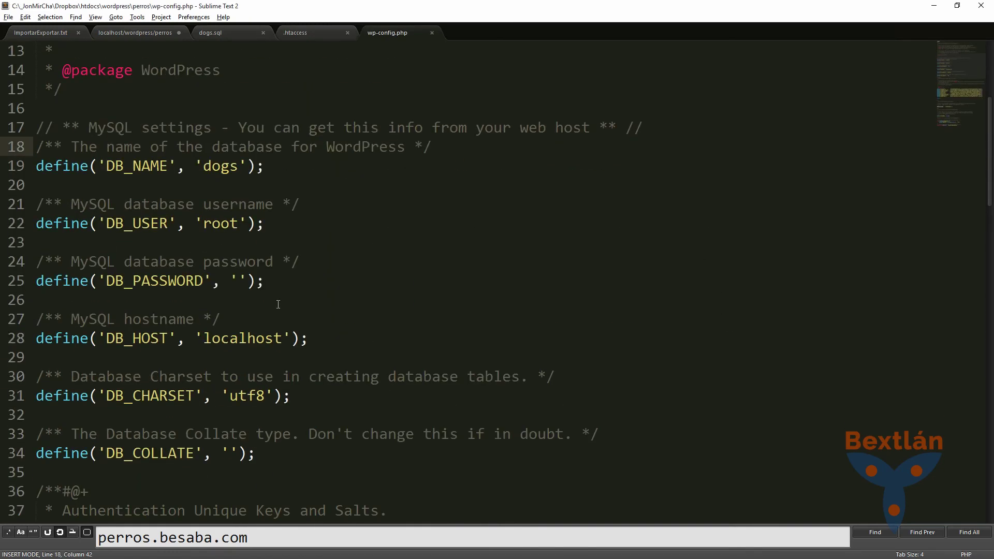
{"action": "scroll", "coordinate": [261, 334], "scroll_direction": "down", "scroll_amount": 8}
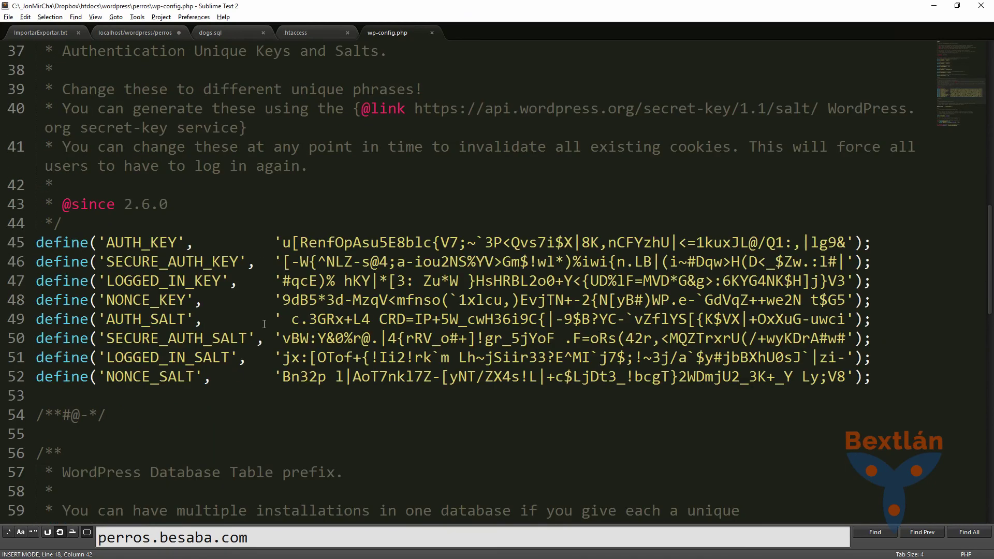
{"action": "scroll", "coordinate": [264, 324], "scroll_direction": "up", "scroll_amount": 12}
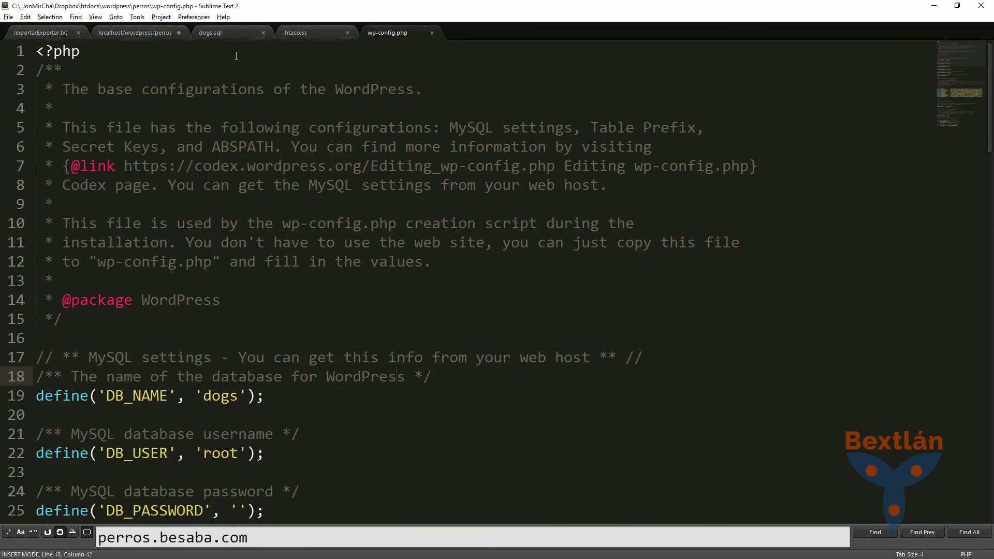
{"action": "left_click", "coordinate": [291, 32]}
{"action": "left_click", "coordinate": [387, 33]}
{"action": "left_click", "coordinate": [322, 35]}
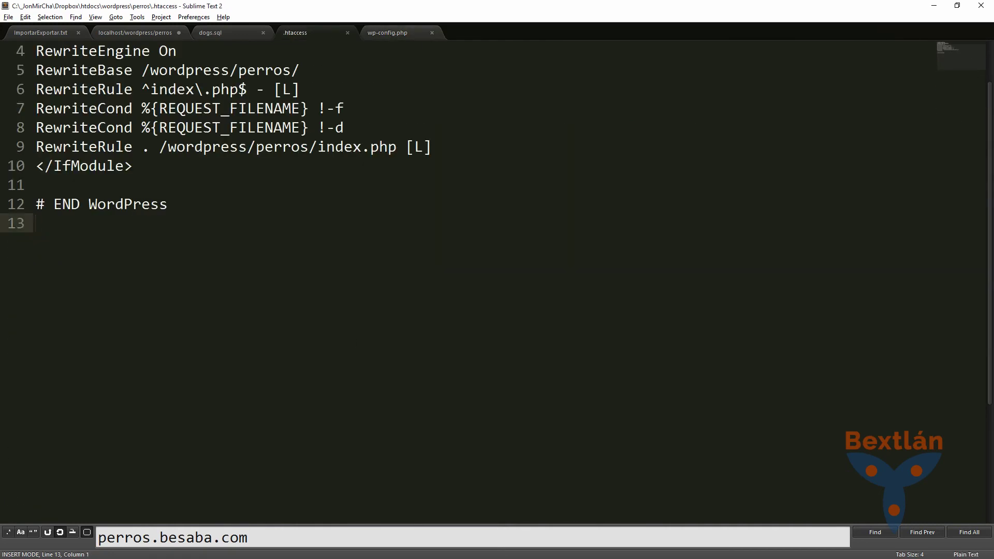
Review point 7 and the closing note about which points to repeat in ImportarExportar.txt.
{"action": "left_click", "coordinate": [59, 34]}
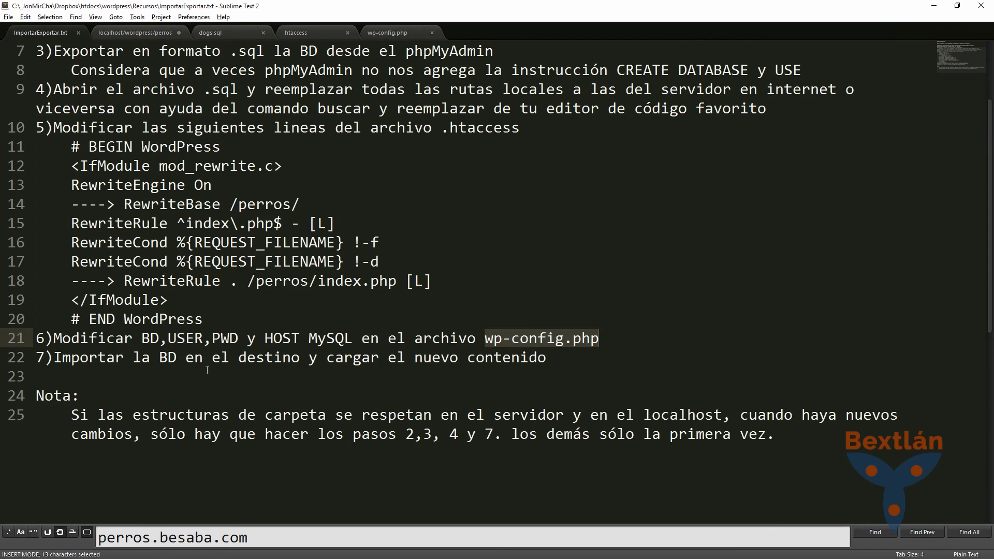
{"action": "left_click_drag", "start_coordinate": [50, 364], "coordinate": [547, 363]}
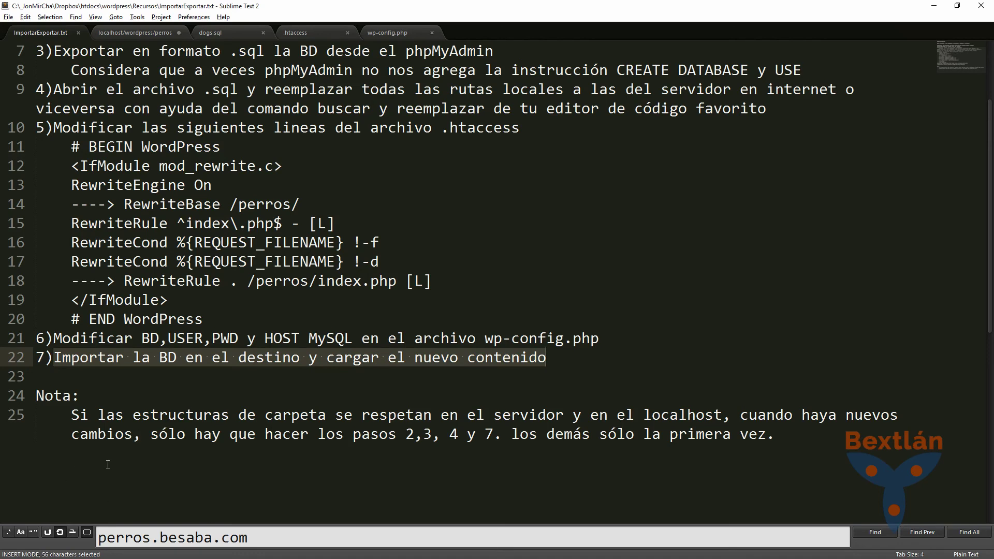
{"action": "scroll", "coordinate": [101, 451], "scroll_direction": "down", "scroll_amount": 2}
{"action": "left_click", "coordinate": [62, 289]}
{"action": "left_click_drag", "start_coordinate": [71, 300], "coordinate": [501, 304]}
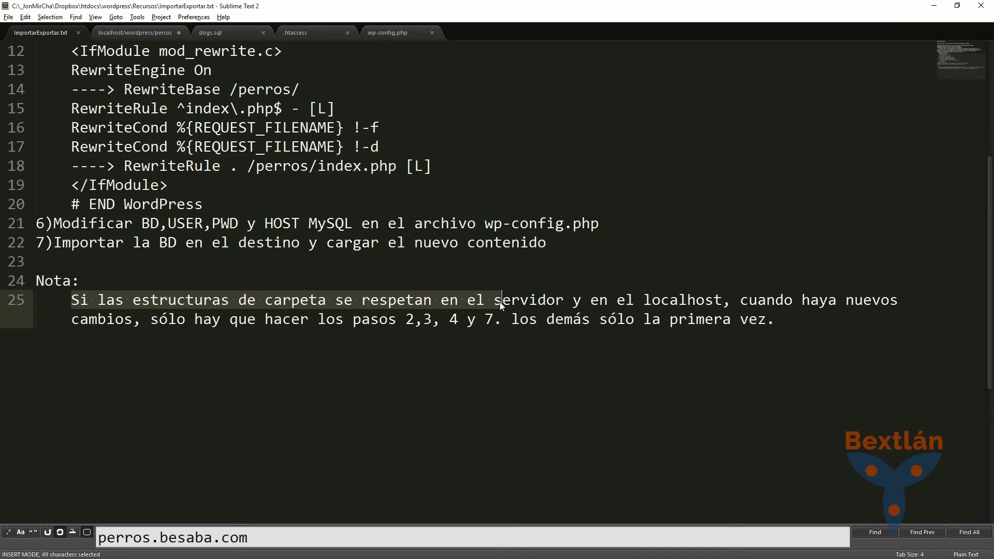
{"action": "left_click_drag", "start_coordinate": [397, 319], "coordinate": [574, 316]}
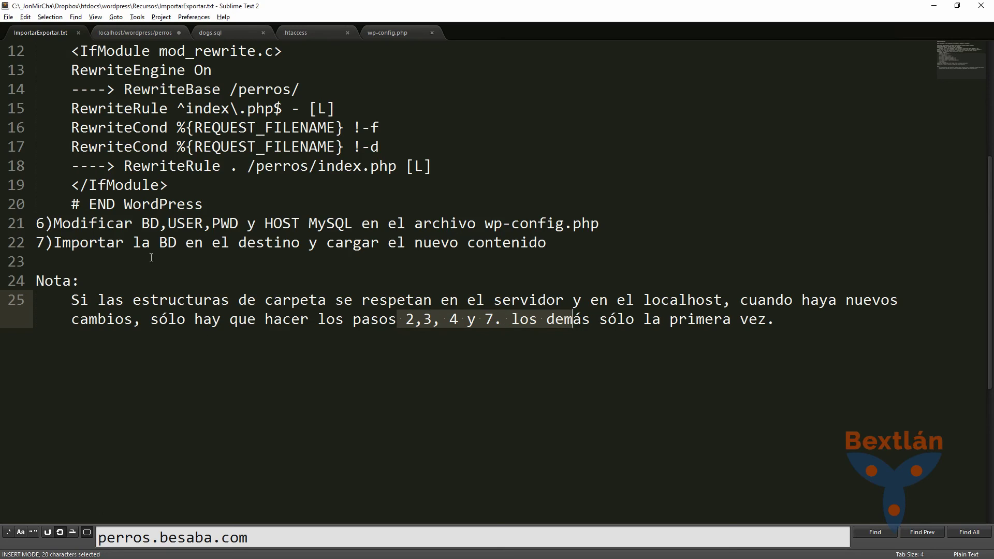
Review points 1 to 4 of ImportarExportar.txt on backing up, transferring, exporting the database and replacing the paths.
{"action": "scroll", "coordinate": [102, 116], "scroll_direction": "up", "scroll_amount": 4}
{"action": "left_click_drag", "start_coordinate": [85, 141], "coordinate": [310, 152]}
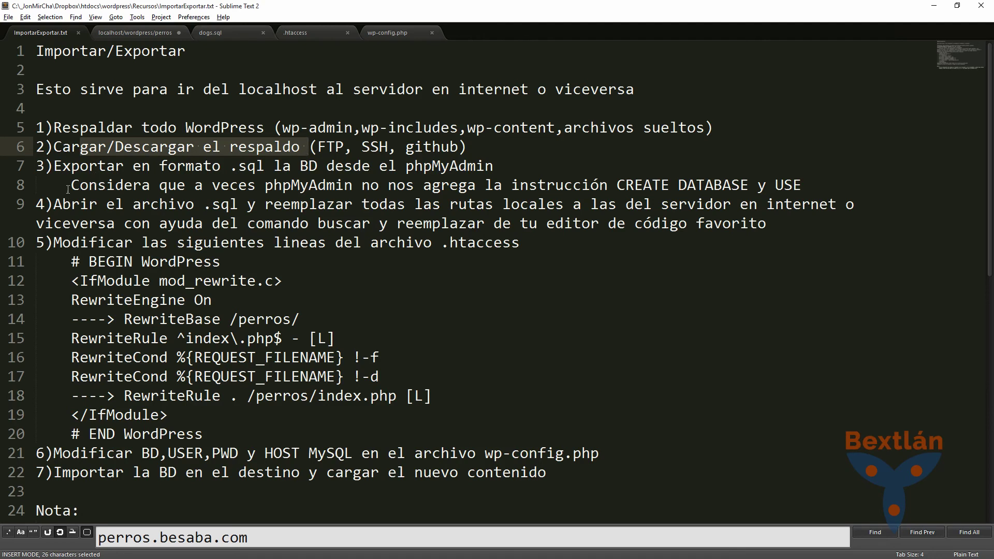
{"action": "left_click_drag", "start_coordinate": [68, 167], "coordinate": [198, 174]}
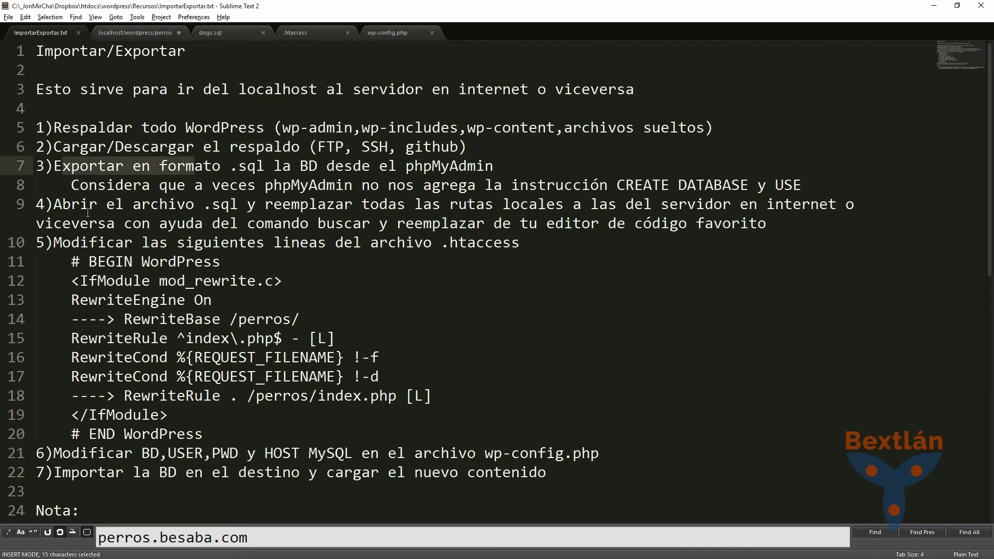
{"action": "left_click_drag", "start_coordinate": [58, 209], "coordinate": [176, 223]}
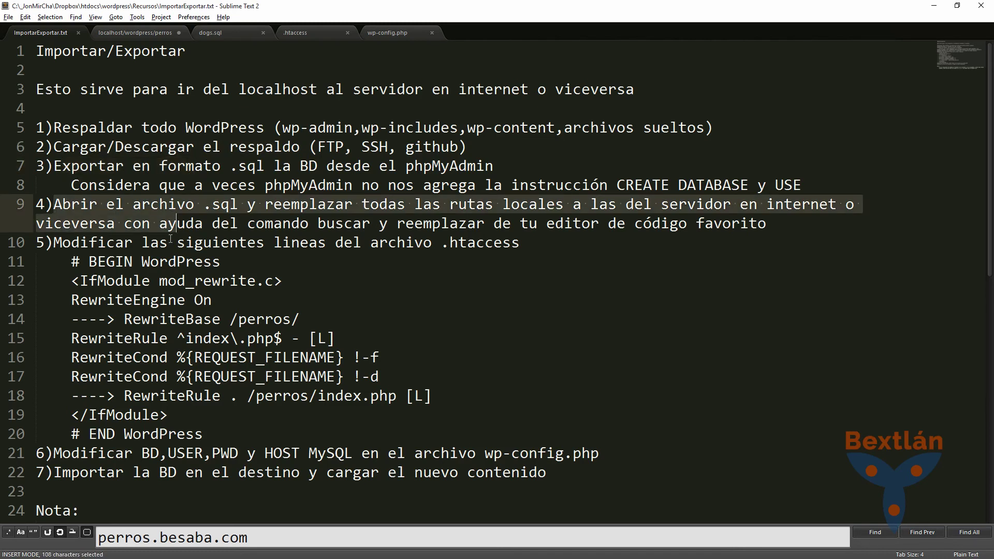
{"action": "left_click_drag", "start_coordinate": [89, 127], "coordinate": [422, 127]}
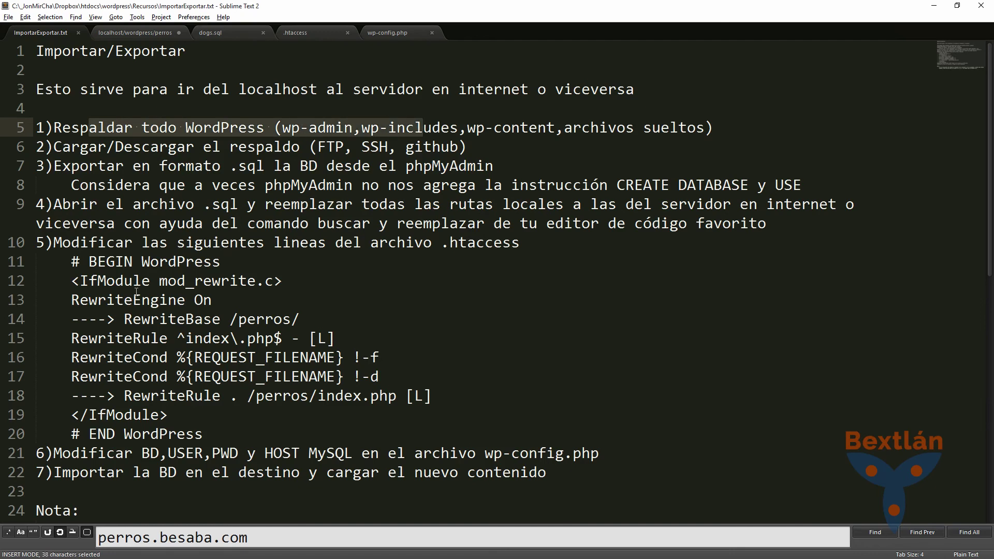
Collapse the .htaccess lines under point 5 of ImportarExportar.txt and expand them again.
{"action": "scroll", "coordinate": [137, 292], "scroll_direction": "down", "scroll_amount": 2}
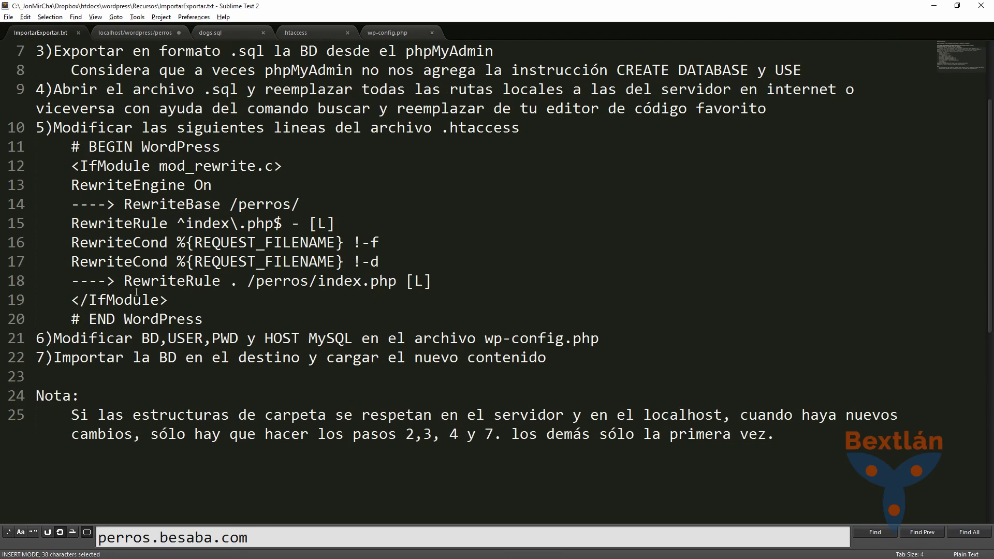
{"action": "left_click", "coordinate": [28, 127]}
{"action": "left_click", "coordinate": [27, 129]}
{"action": "left_click", "coordinate": [27, 129]}
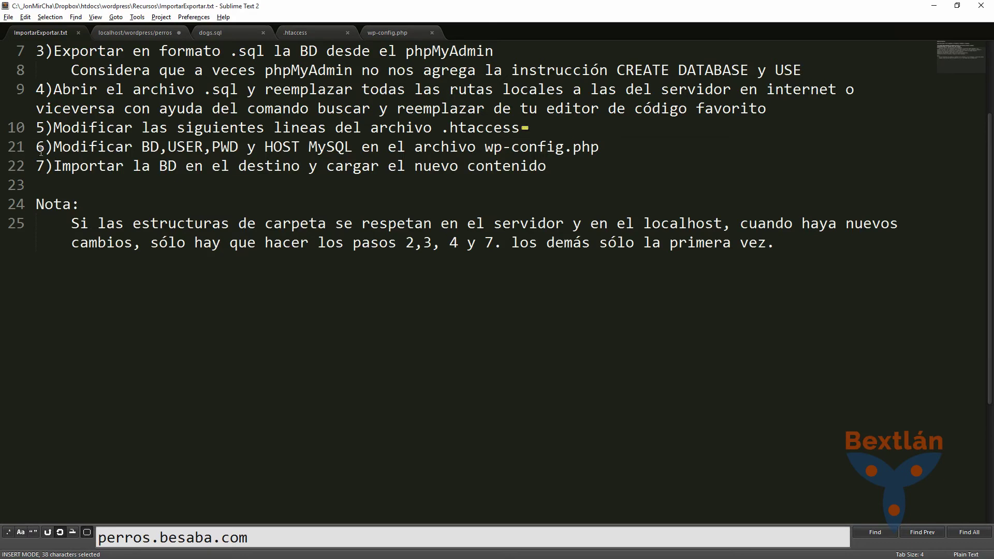
{"action": "left_click", "coordinate": [28, 128]}
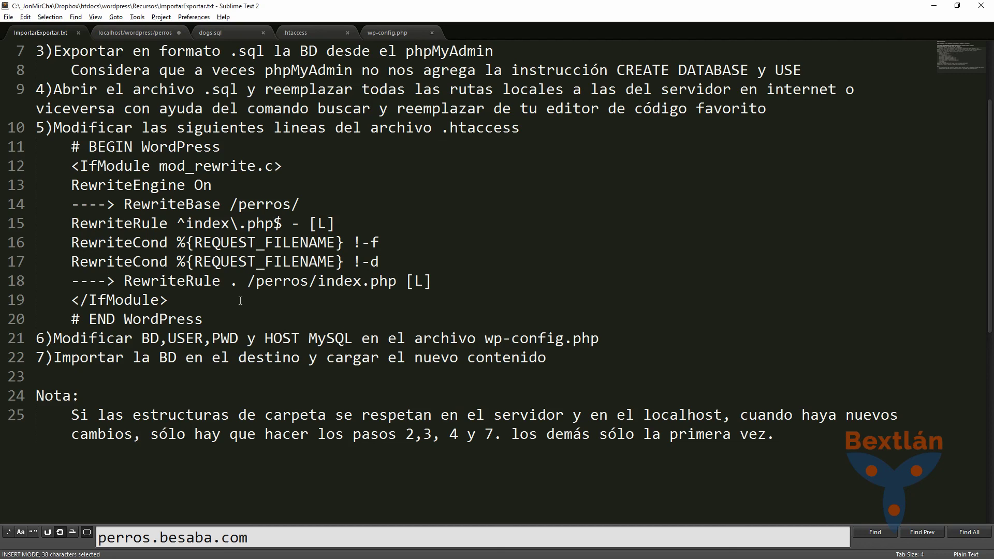
Review the closing note of ImportarExportar.txt on repeating steps 2, 3, 4 and 7, and locate those points in the list.
{"action": "left_click_drag", "start_coordinate": [71, 424], "coordinate": [787, 434]}
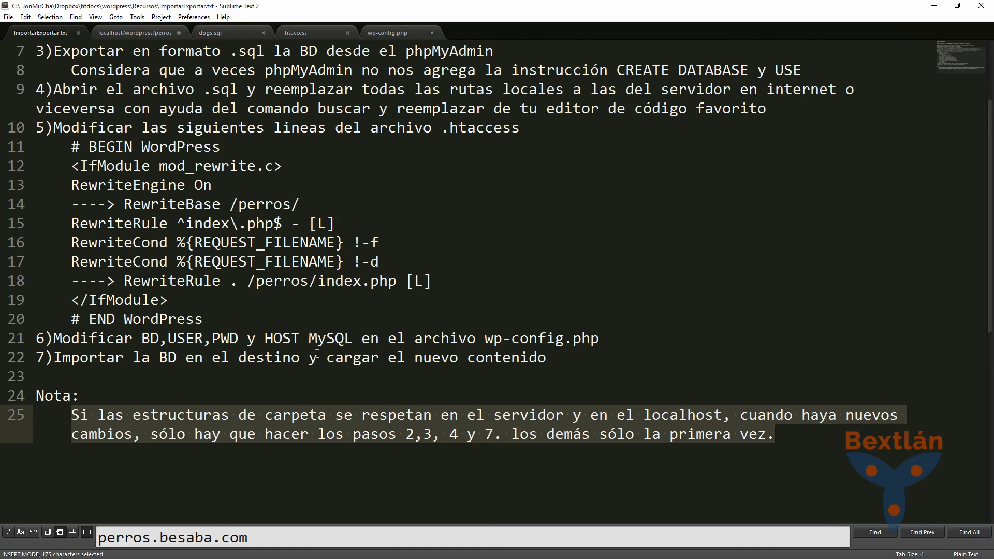
{"action": "scroll", "coordinate": [308, 360], "scroll_direction": "up", "scroll_amount": 1}
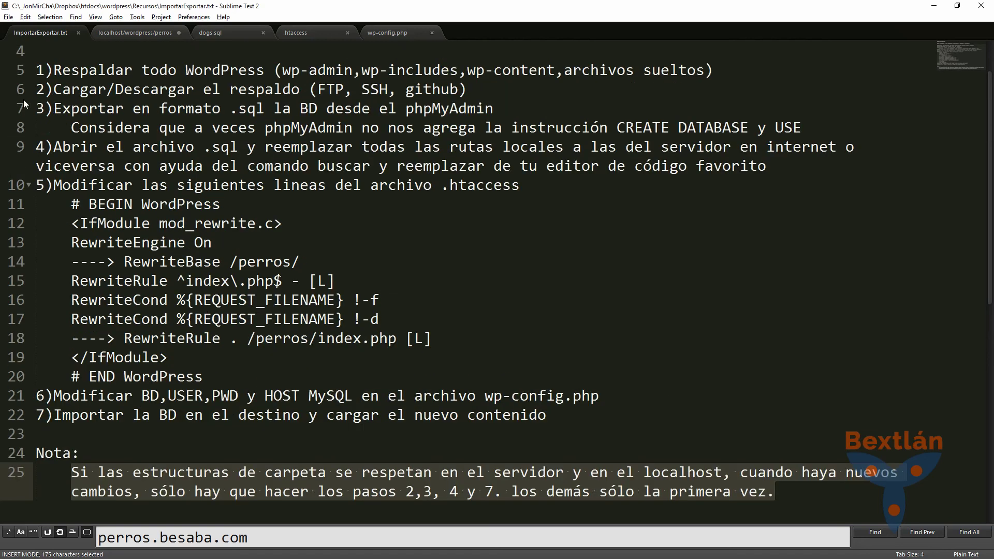
{"action": "left_click_drag", "start_coordinate": [36, 91], "coordinate": [37, 106]}
{"action": "left_click", "coordinate": [46, 106]}
{"action": "left_click", "coordinate": [45, 147]}
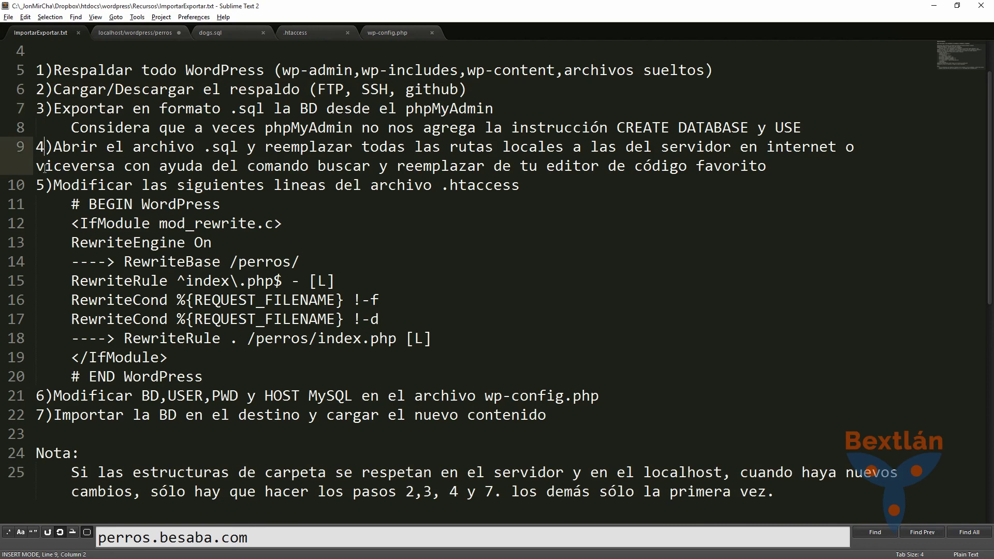
{"action": "left_click", "coordinate": [54, 414]}
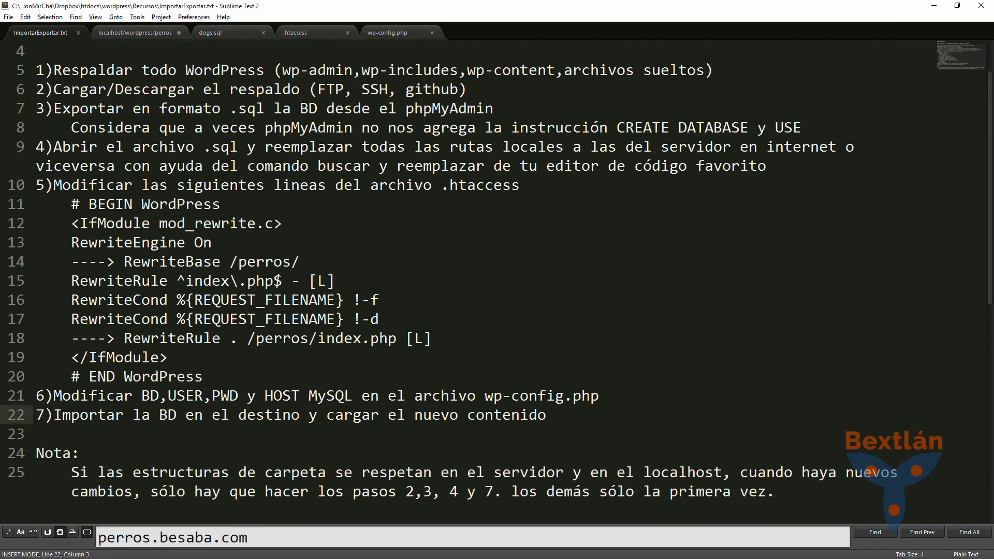
Switch to FileZilla to check the upload queue, and return to point 7 of ImportarExportar.txt on importing the database.
{"action": "key", "text": "alt+Tab"}
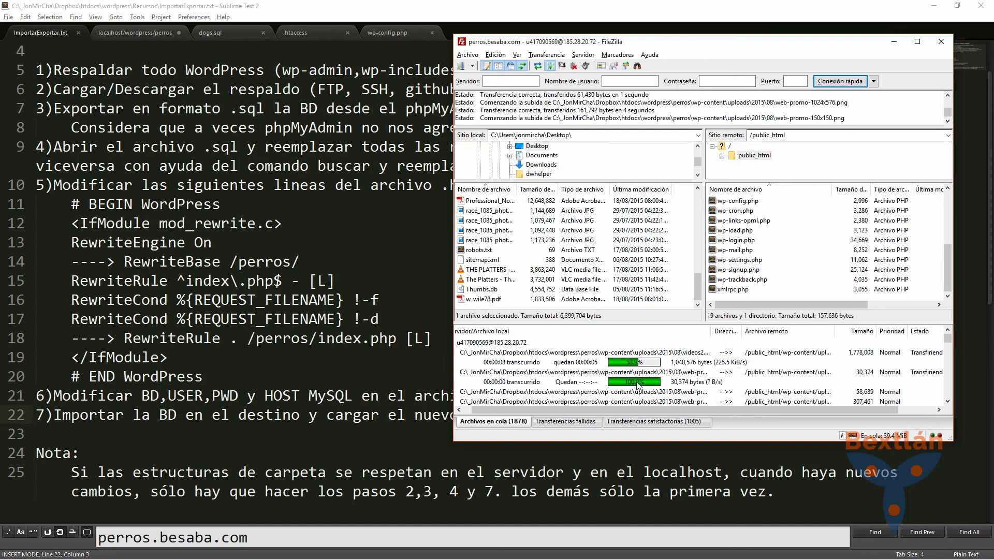
{"action": "scroll", "coordinate": [642, 383], "scroll_direction": "down", "scroll_amount": 2}
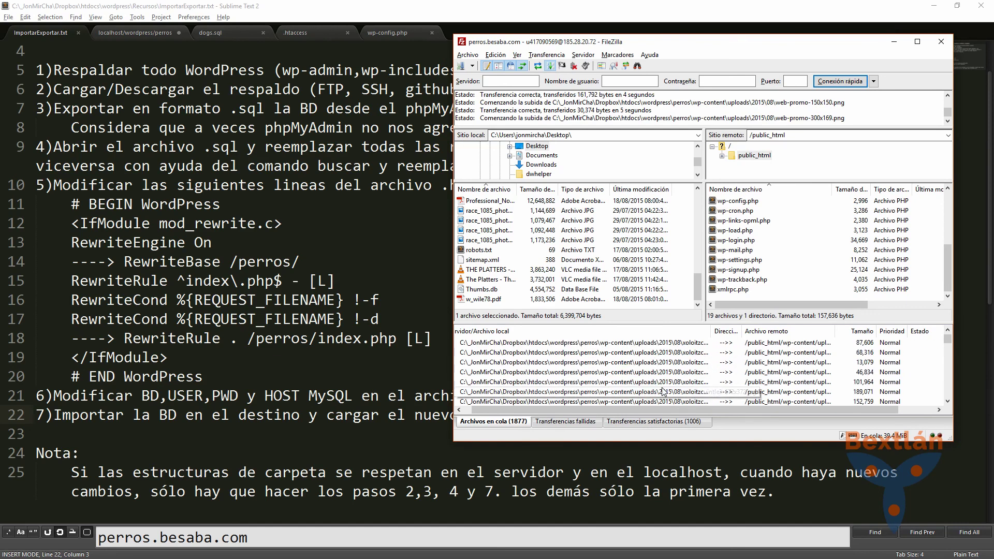
{"action": "scroll", "coordinate": [664, 392], "scroll_direction": "up", "scroll_amount": 2}
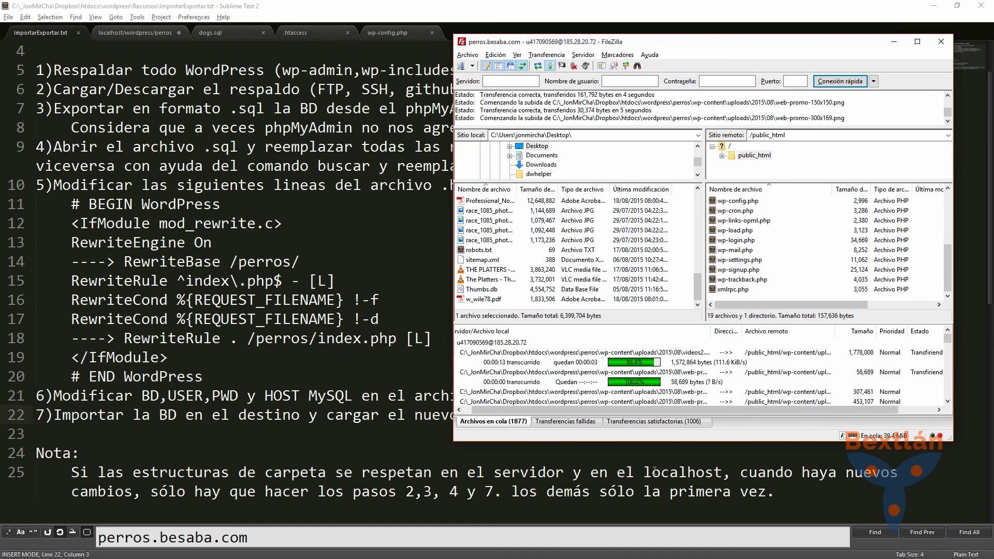
{"action": "left_click", "coordinate": [513, 449]}
{"action": "left_click_drag", "start_coordinate": [53, 416], "coordinate": [564, 425]}
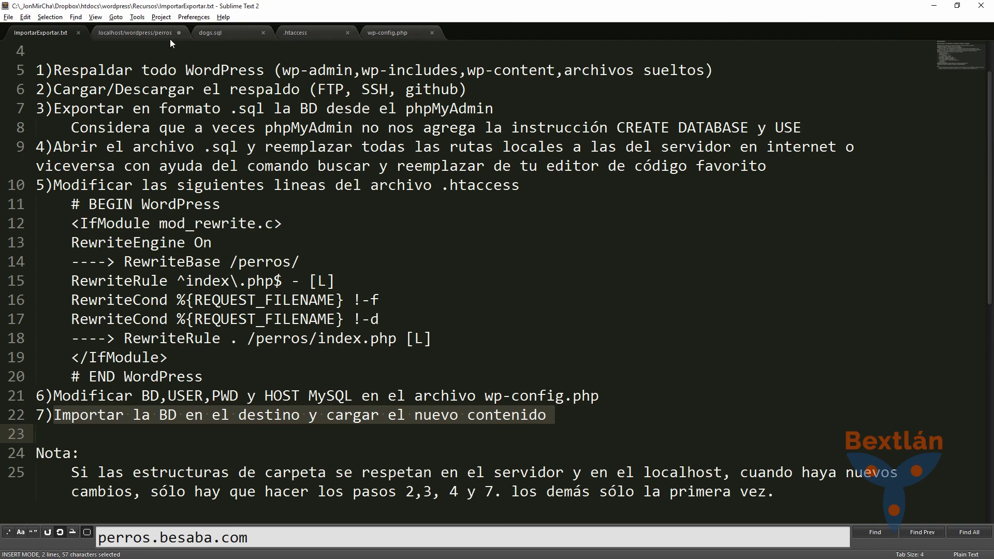
Go to the beginning of dogs.sql and examine its header and the comment naming the database.
{"action": "left_click", "coordinate": [212, 36]}
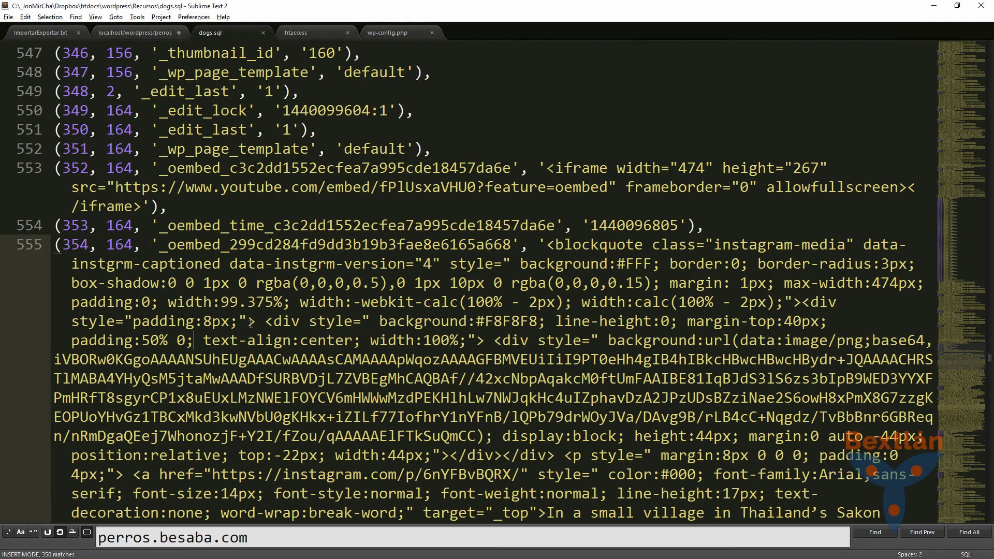
{"action": "scroll", "coordinate": [302, 357], "scroll_direction": "up", "scroll_amount": 15}
{"action": "scroll", "coordinate": [302, 357], "scroll_direction": "up", "scroll_amount": 15}
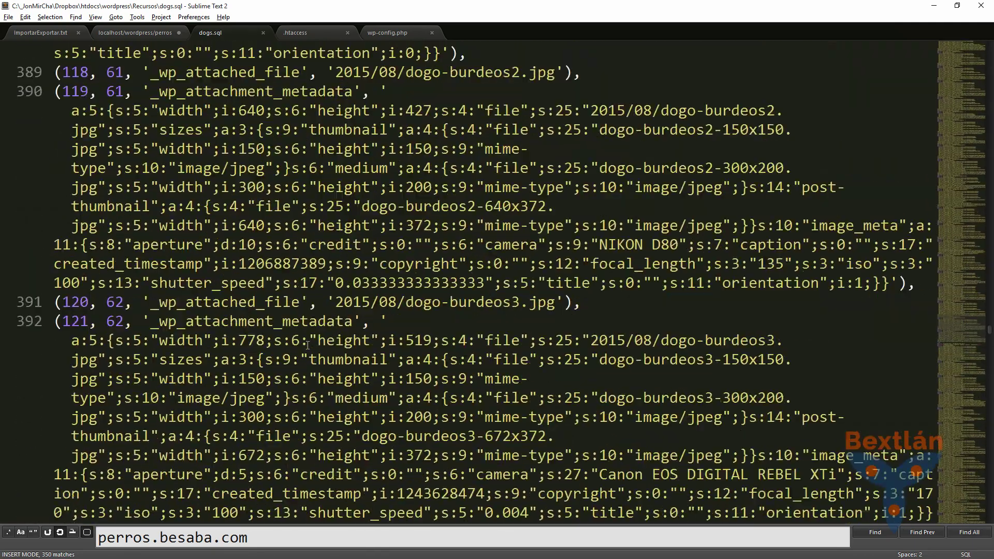
{"action": "scroll", "coordinate": [307, 345], "scroll_direction": "up", "scroll_amount": 16}
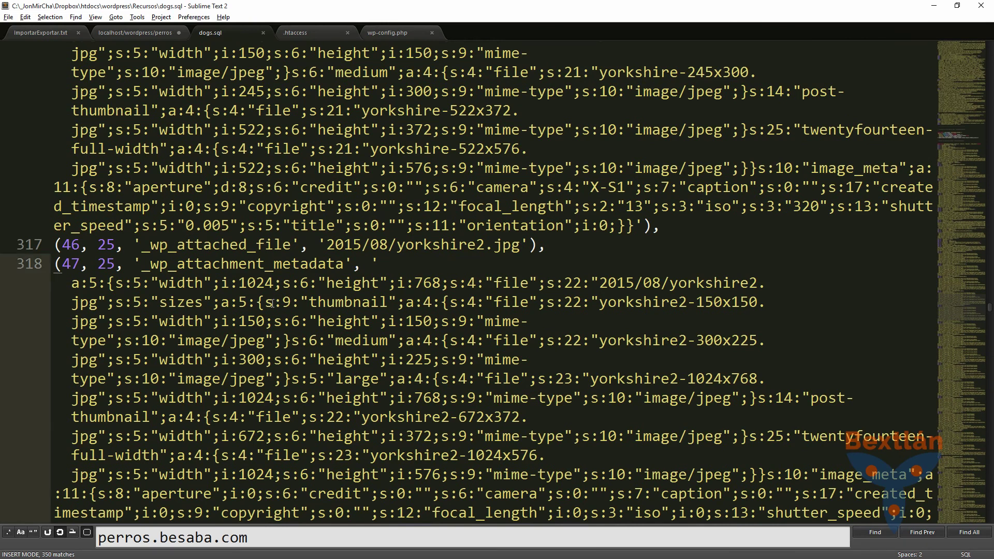
{"action": "key", "text": "ctrl+Home"}
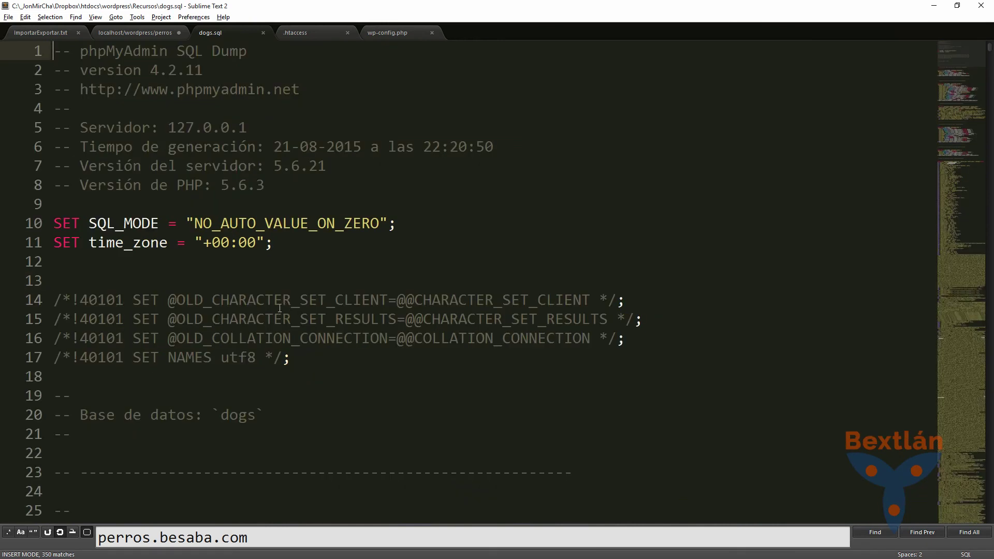
{"action": "scroll", "coordinate": [273, 303], "scroll_direction": "down", "scroll_amount": 10}
{"action": "scroll", "coordinate": [237, 300], "scroll_direction": "up", "scroll_amount": 8}
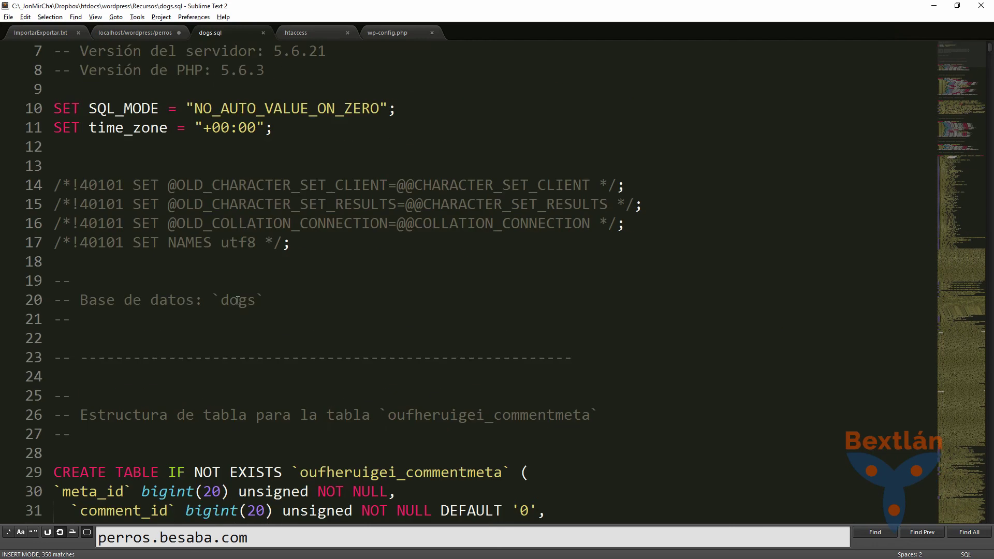
{"action": "scroll", "coordinate": [126, 240], "scroll_direction": "down", "scroll_amount": 2}
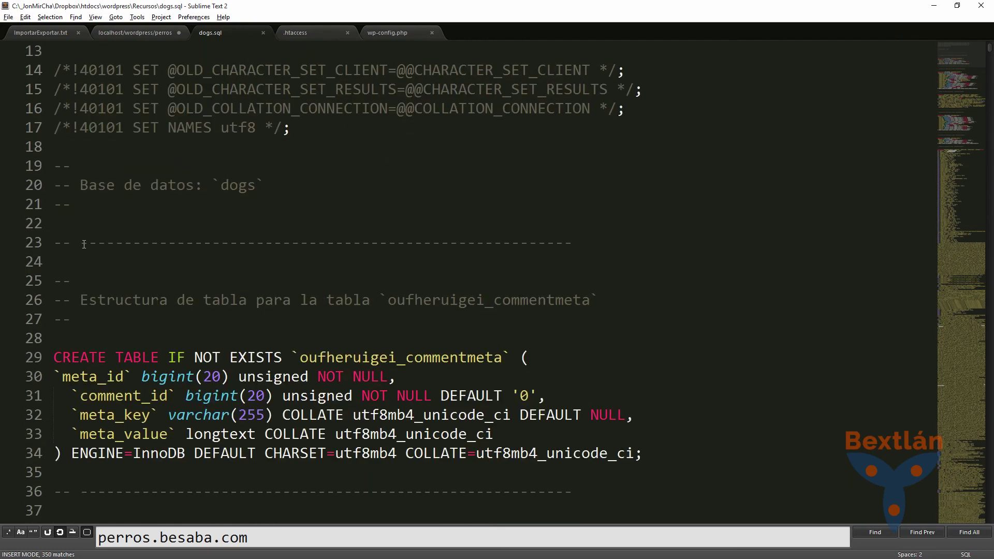
Examine dogs.sql between the database comment and the first CREATE TABLE statement for the commentmeta table.
{"action": "left_click", "coordinate": [102, 269]}
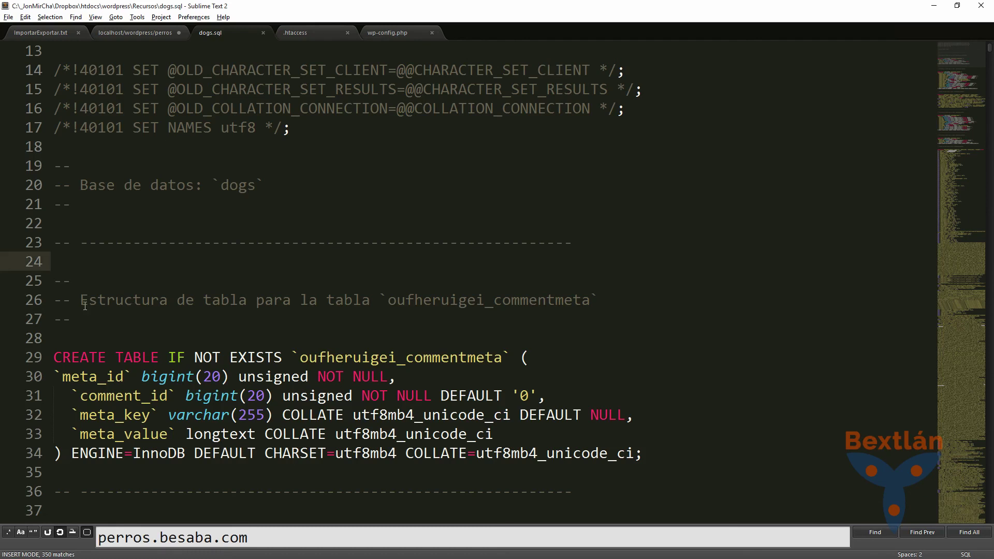
{"action": "scroll", "coordinate": [97, 315], "scroll_direction": "up", "scroll_amount": 4}
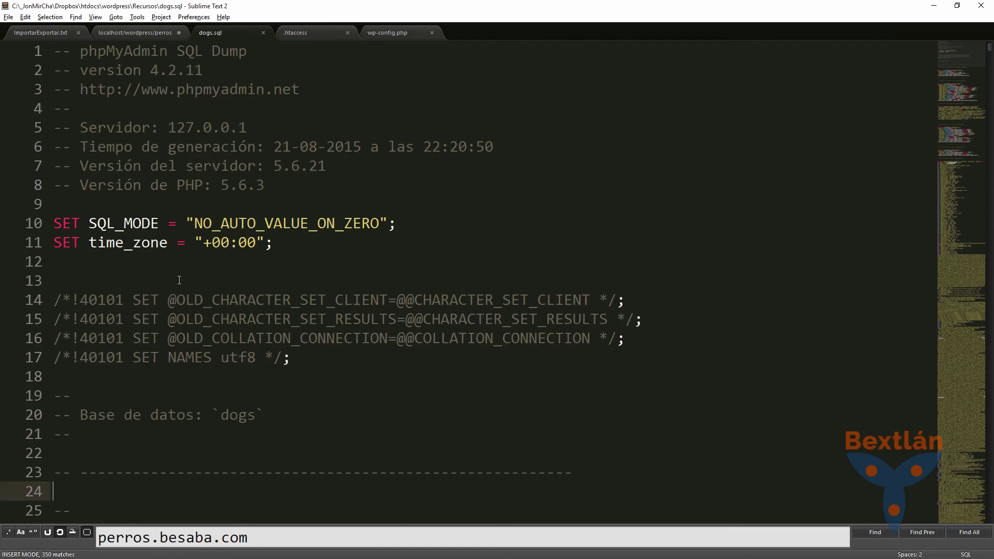
{"action": "scroll", "coordinate": [179, 285], "scroll_direction": "down", "scroll_amount": 3}
{"action": "scroll", "coordinate": [166, 389], "scroll_direction": "down", "scroll_amount": 2}
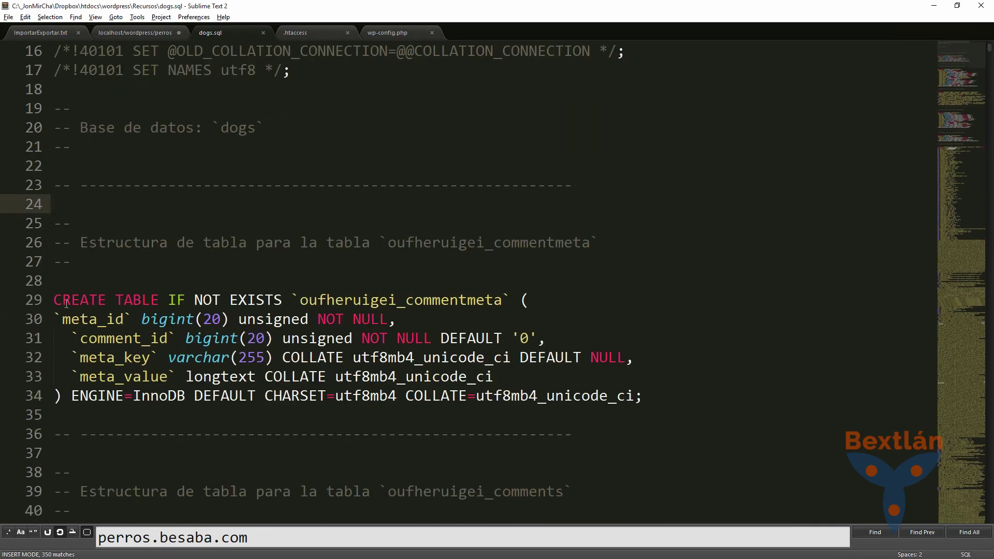
{"action": "left_click", "coordinate": [67, 265]}
{"action": "left_click", "coordinate": [91, 300]}
{"action": "left_click_drag", "start_coordinate": [96, 295], "coordinate": [398, 299]}
{"action": "left_click_drag", "start_coordinate": [54, 299], "coordinate": [511, 300]}
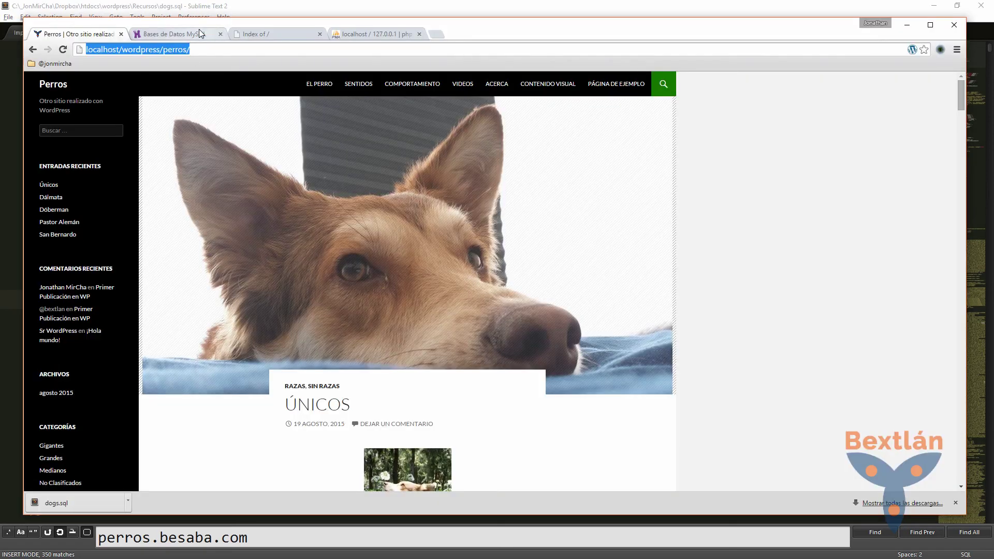
Switch to the Hostinger panel in Chrome, open its phpMyAdmin page separately and enter phpMyAdmin for the hosted dogs database.
{"action": "left_click", "coordinate": [199, 32]}
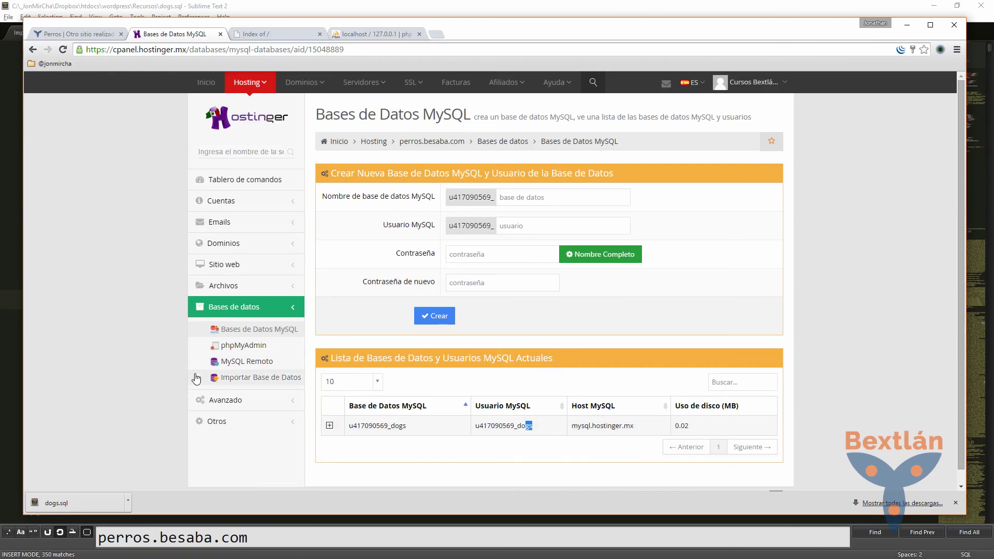
{"action": "right_click", "coordinate": [248, 348]}
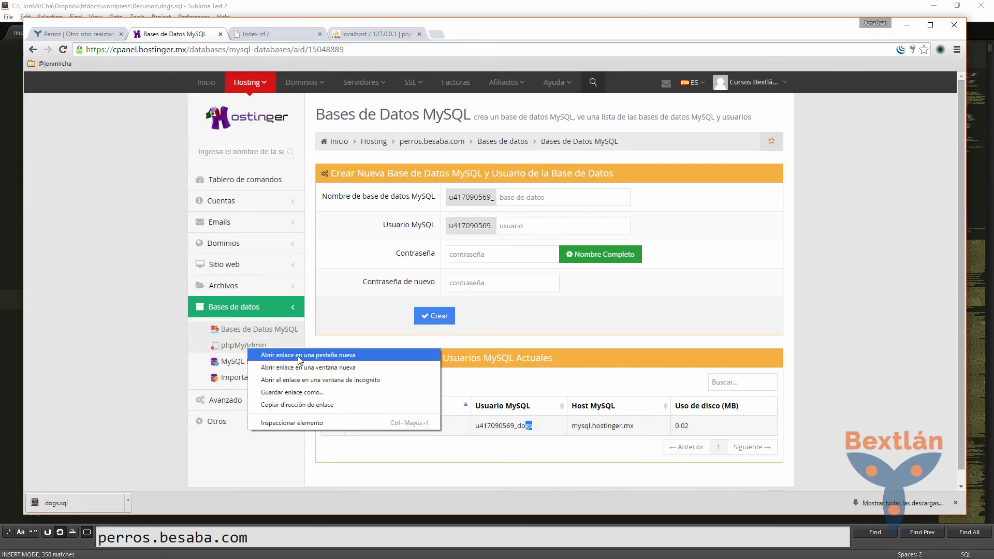
{"action": "left_click", "coordinate": [299, 355]}
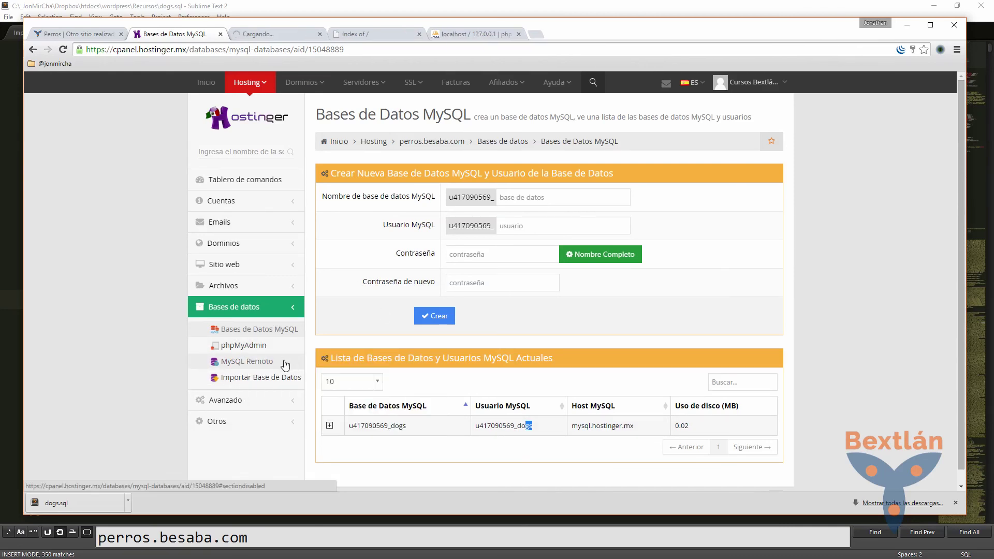
{"action": "left_click", "coordinate": [260, 38]}
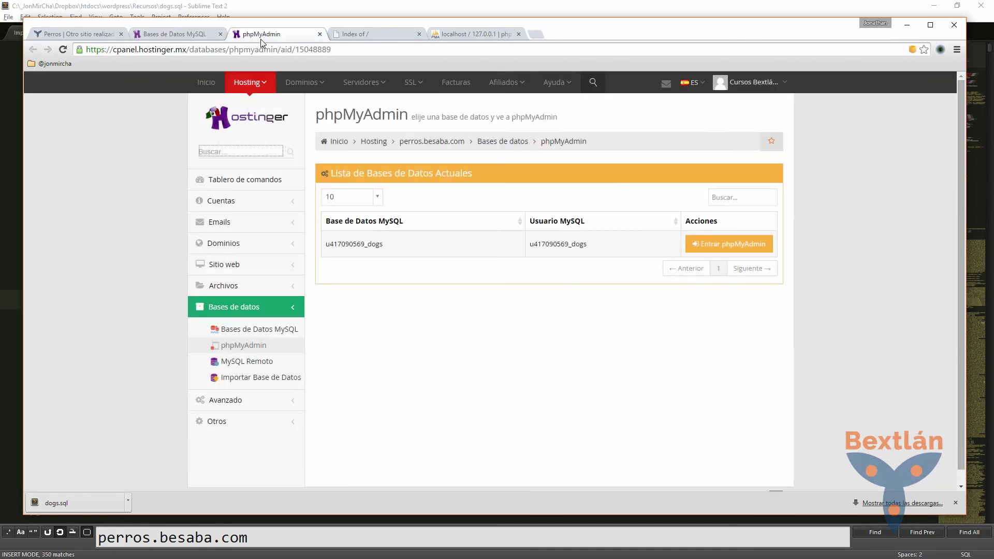
{"action": "left_click", "coordinate": [718, 250]}
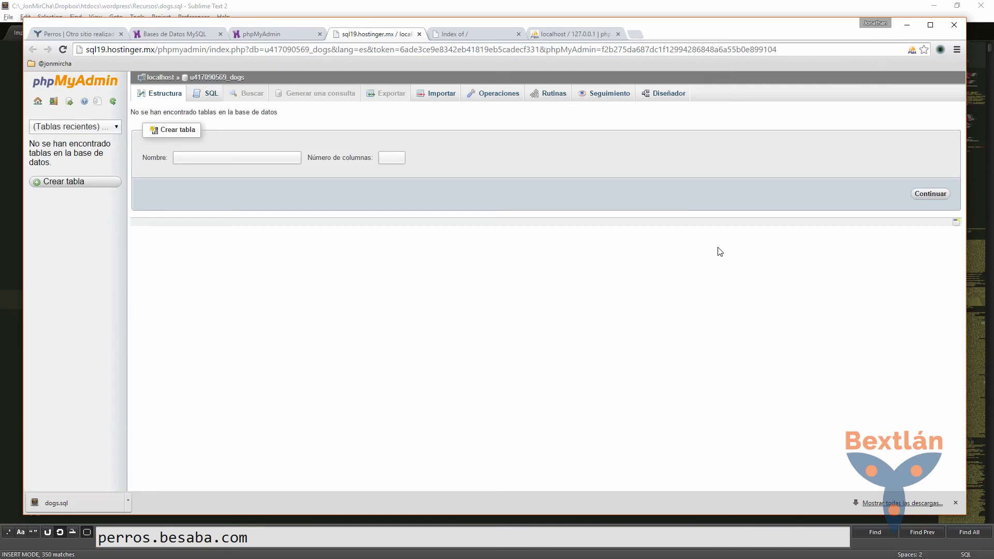
Compare the local phpMyAdmin database list, with the dogs tables collapsed, against the hosted dogs database.
{"action": "left_click", "coordinate": [549, 36]}
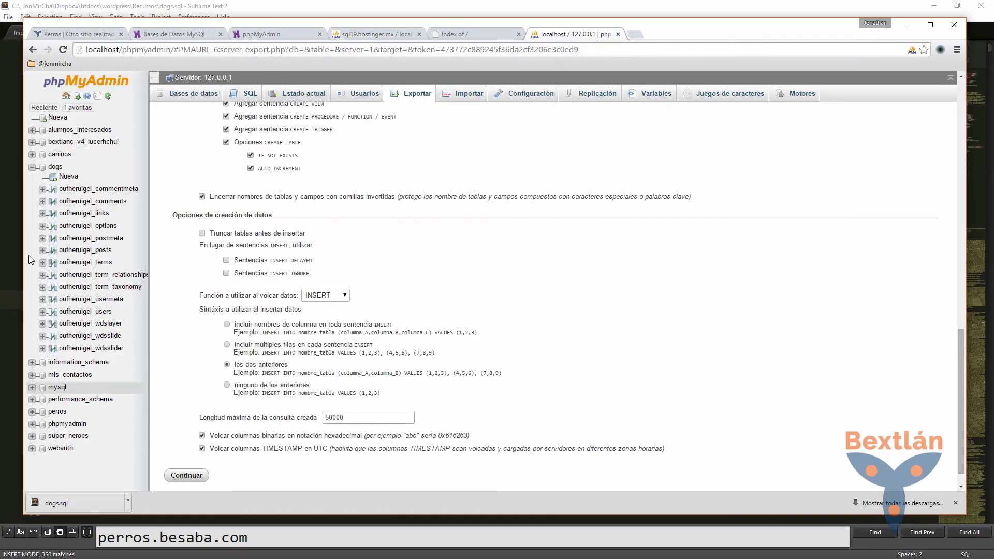
{"action": "left_click", "coordinate": [32, 166]}
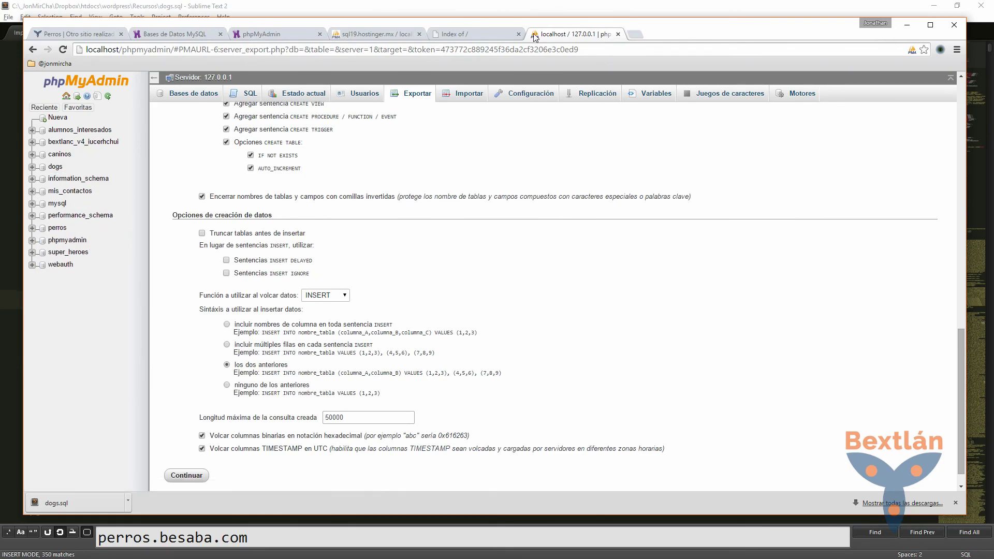
{"action": "left_click", "coordinate": [396, 35]}
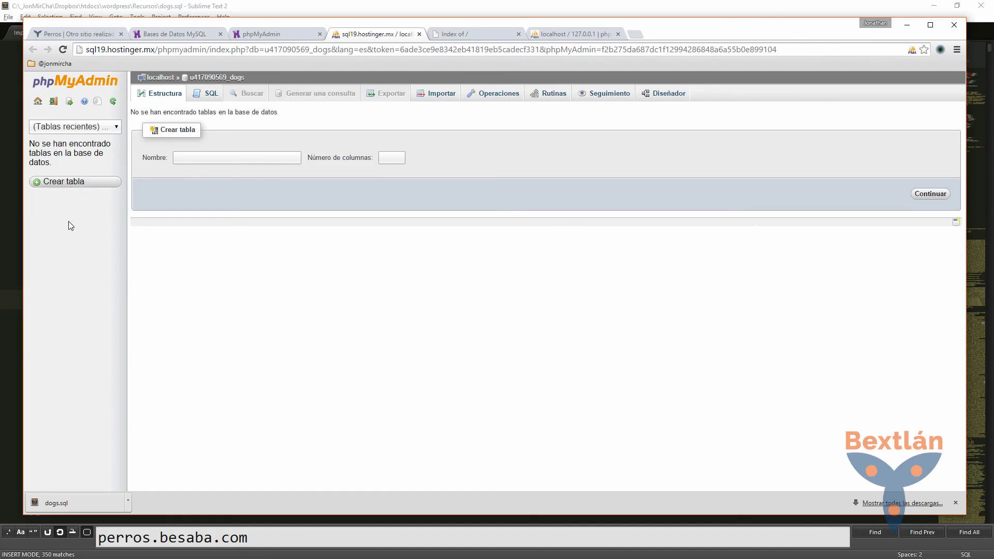
Return to dogs.sql in Sublime Text and recheck its header and the first CREATE TABLE block.
{"action": "left_click", "coordinate": [14, 70]}
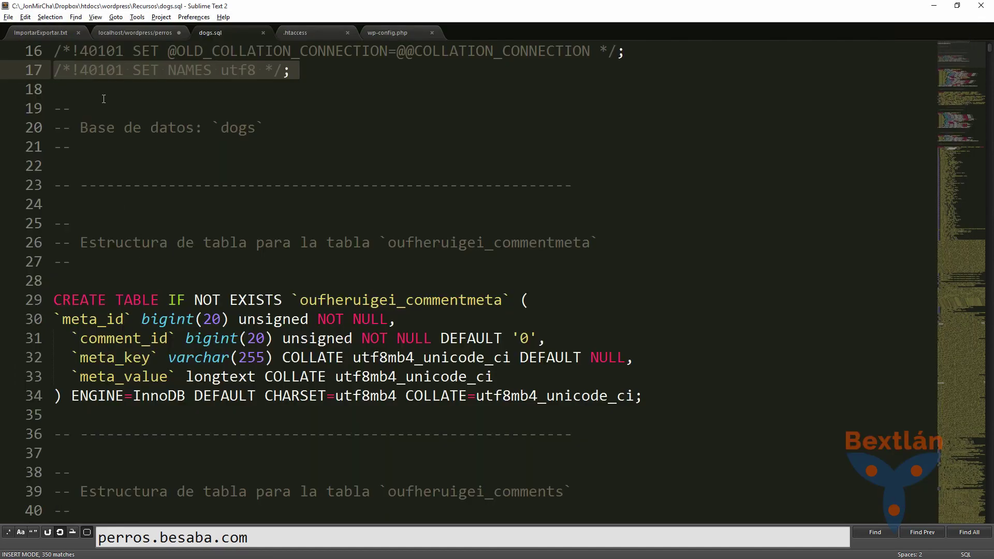
{"action": "left_click", "coordinate": [114, 128]}
{"action": "scroll", "coordinate": [110, 165], "scroll_direction": "up", "scroll_amount": 5}
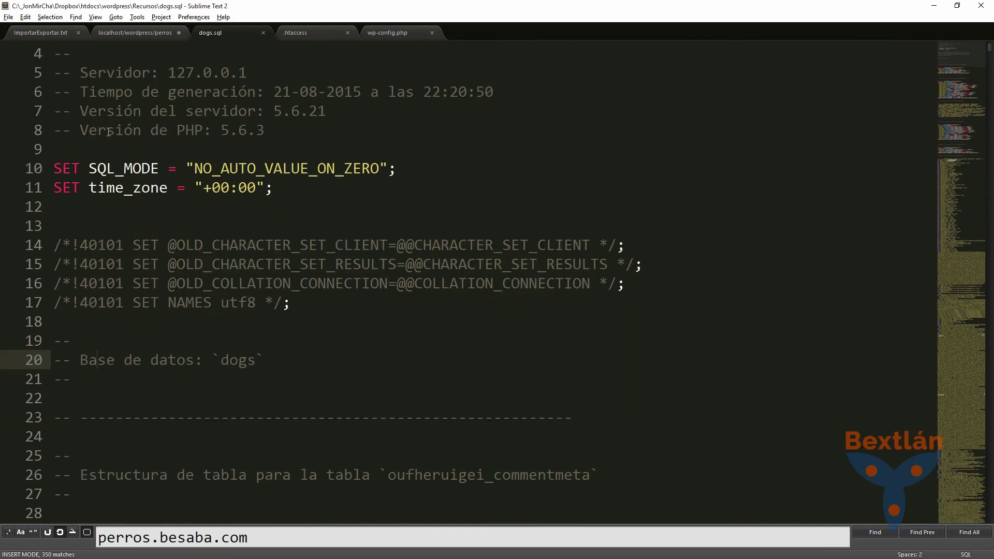
{"action": "scroll", "coordinate": [108, 132], "scroll_direction": "down", "scroll_amount": 4}
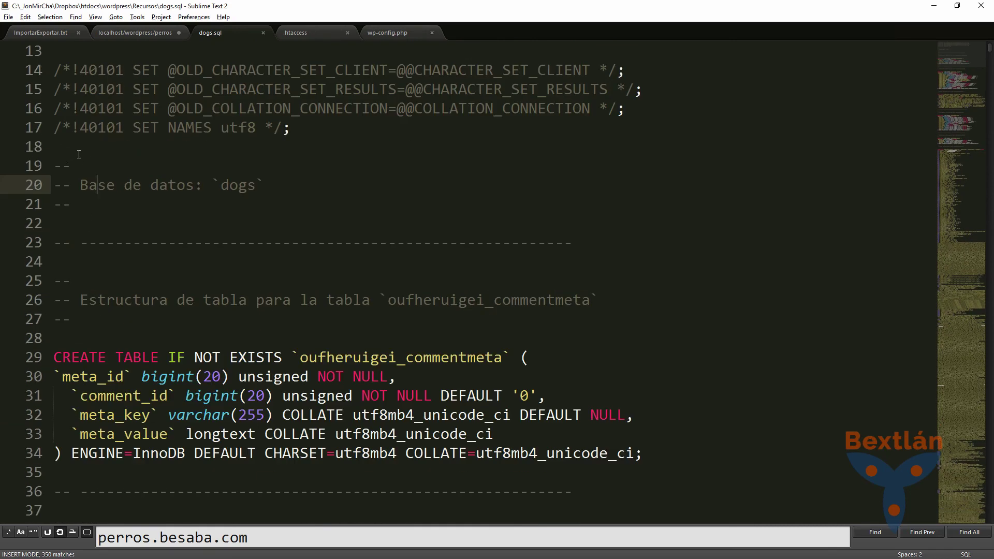
{"action": "left_click", "coordinate": [113, 151]}
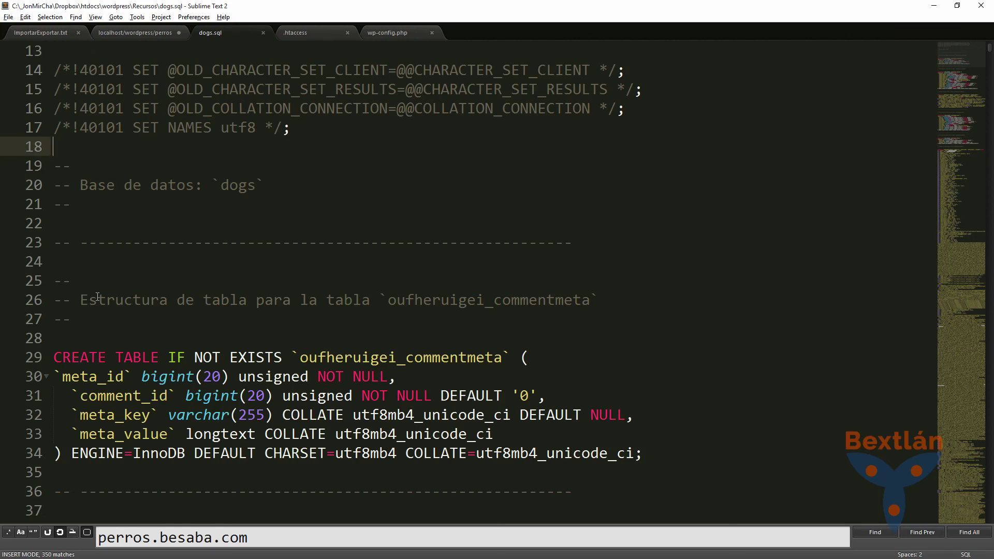
{"action": "left_click_drag", "start_coordinate": [62, 357], "coordinate": [226, 509]}
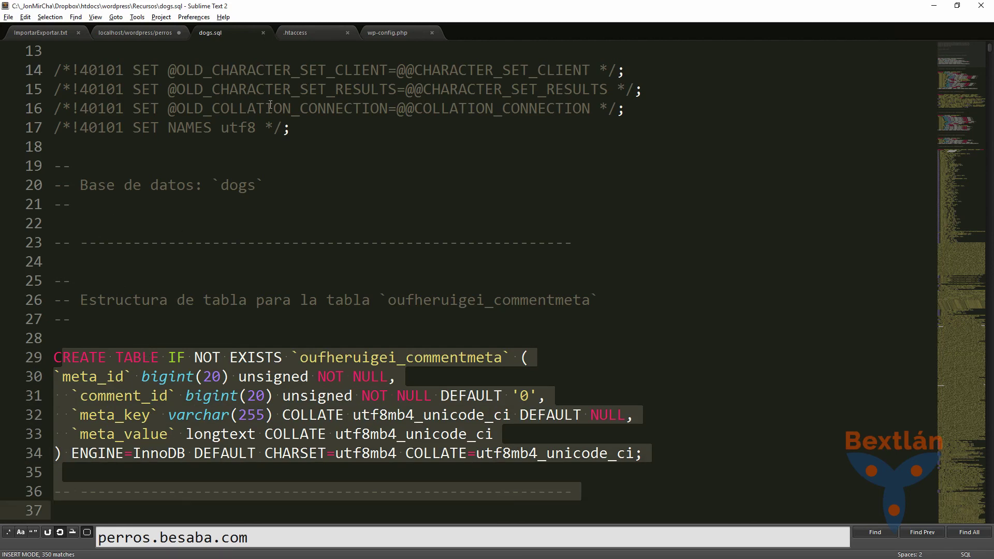
Close dogs.sql in Sublime Text, then switch to Chrome and open the import form for the hosted dogs database in phpMyAdmin.
{"action": "left_click", "coordinate": [263, 33]}
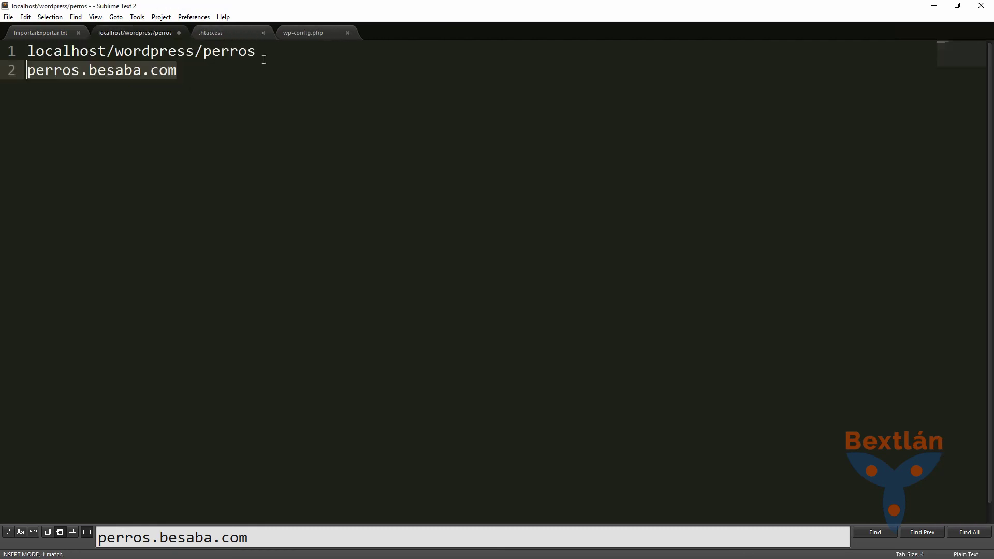
{"action": "left_click", "coordinate": [934, 6]}
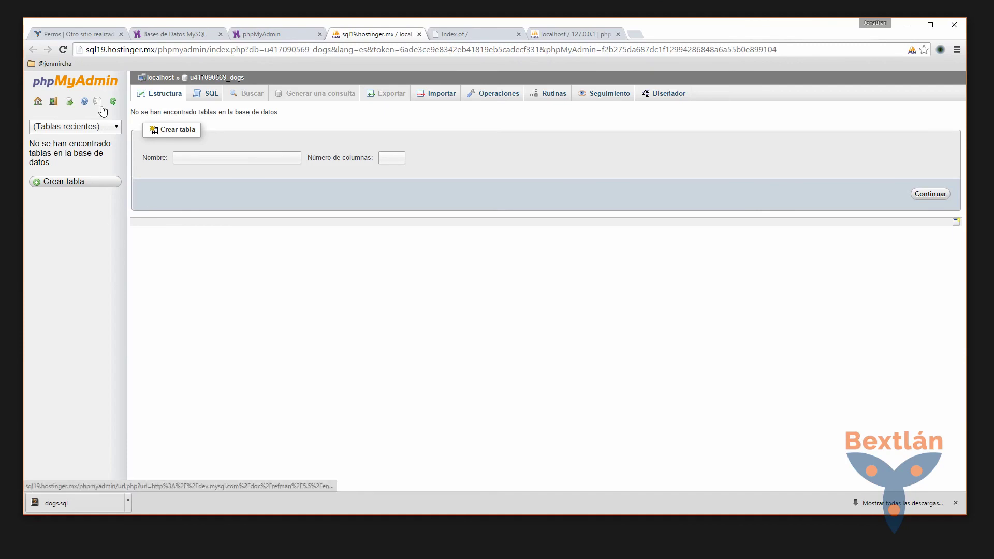
{"action": "left_click", "coordinate": [447, 97]}
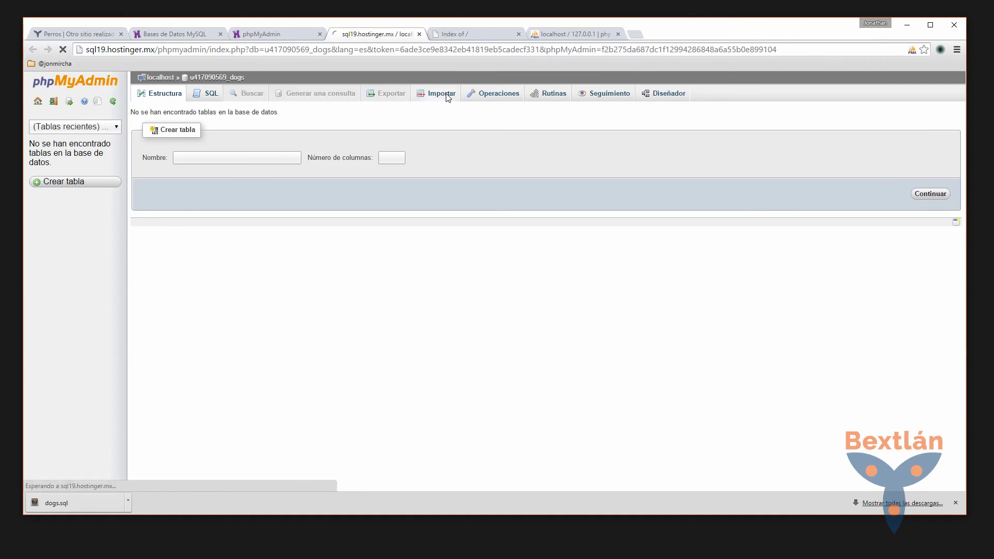
Choose dogs.sql from the htdocs/wordpress/Recursos folder and import it into the hosted dogs database in SQL format.
{"action": "left_click", "coordinate": [250, 198]}
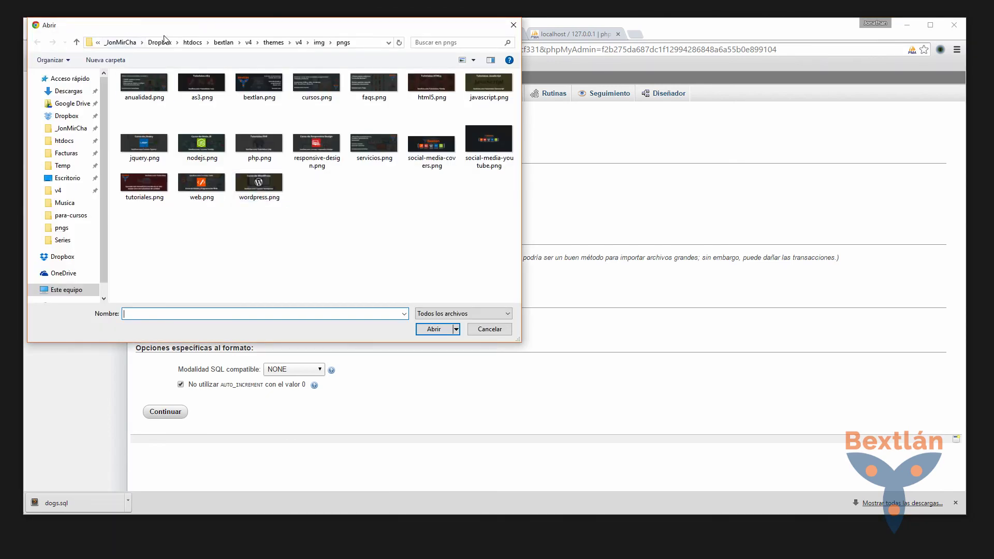
{"action": "left_click", "coordinate": [192, 42]}
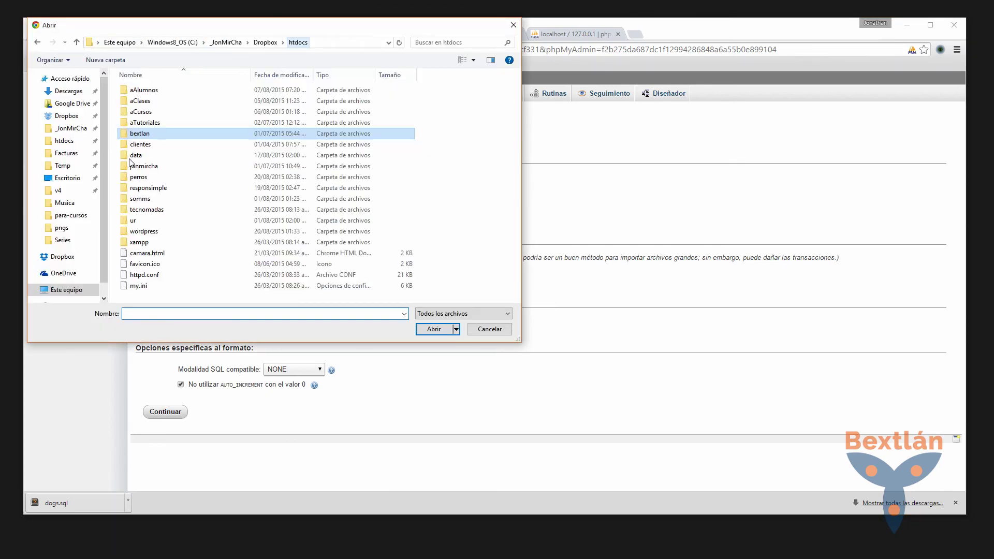
{"action": "double_click", "coordinate": [154, 237]}
{"action": "left_click", "coordinate": [147, 102]}
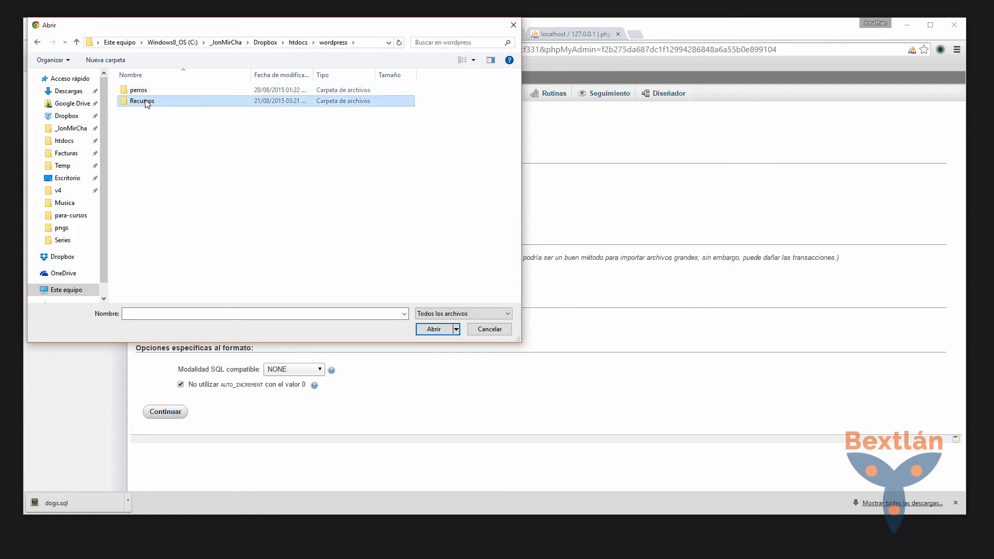
{"action": "double_click", "coordinate": [146, 102]}
{"action": "left_click", "coordinate": [148, 125]}
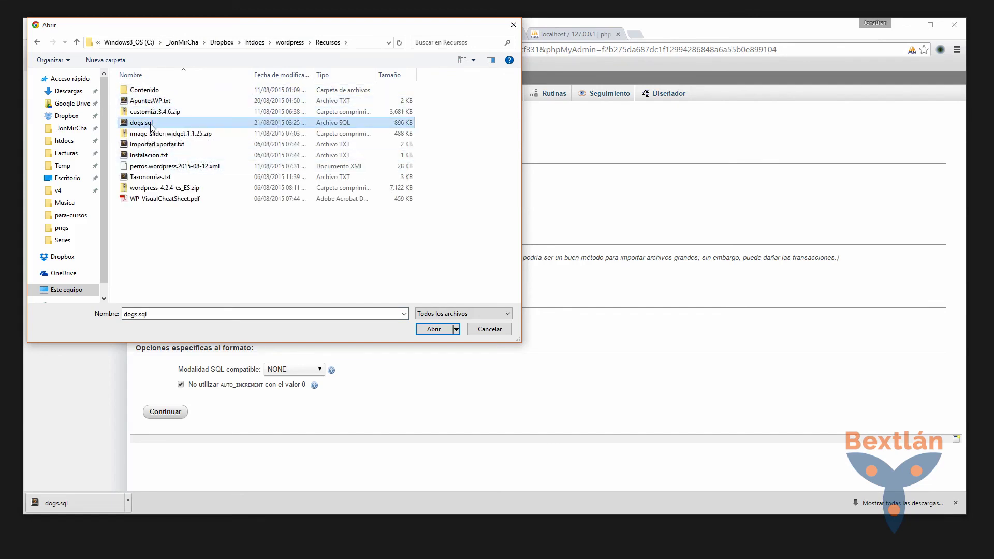
{"action": "left_click", "coordinate": [429, 330]}
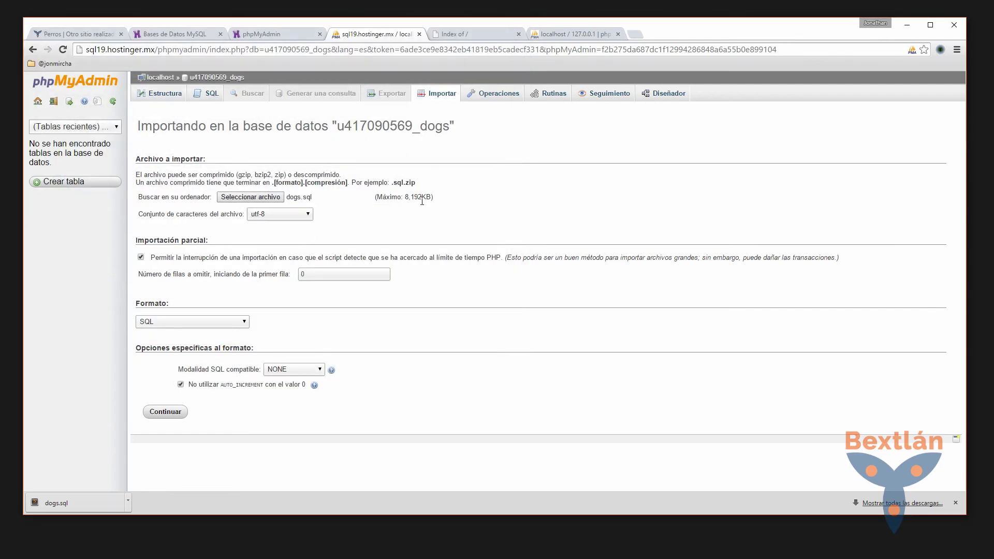
{"action": "left_click", "coordinate": [168, 417]}
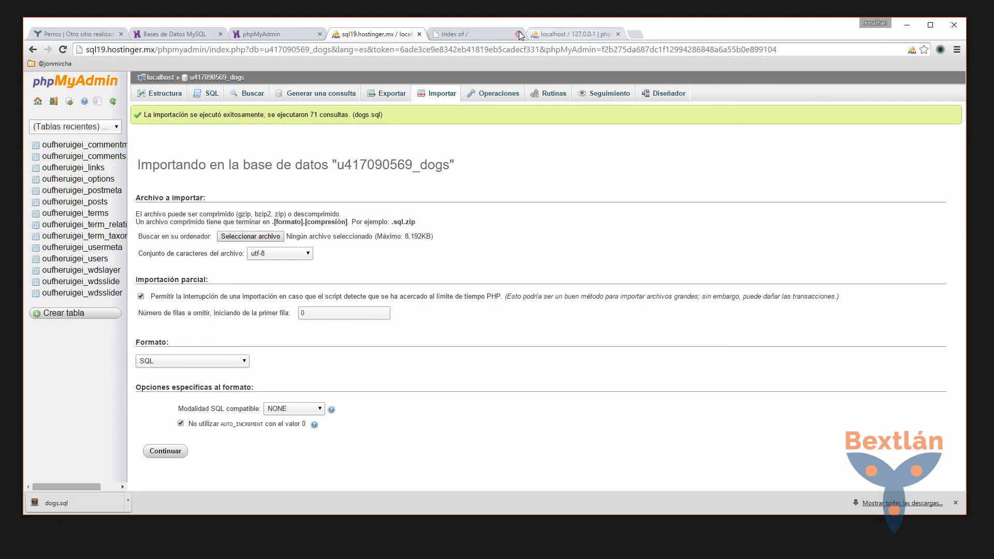
{"action": "left_click", "coordinate": [481, 36]}
{"action": "left_click", "coordinate": [254, 34]}
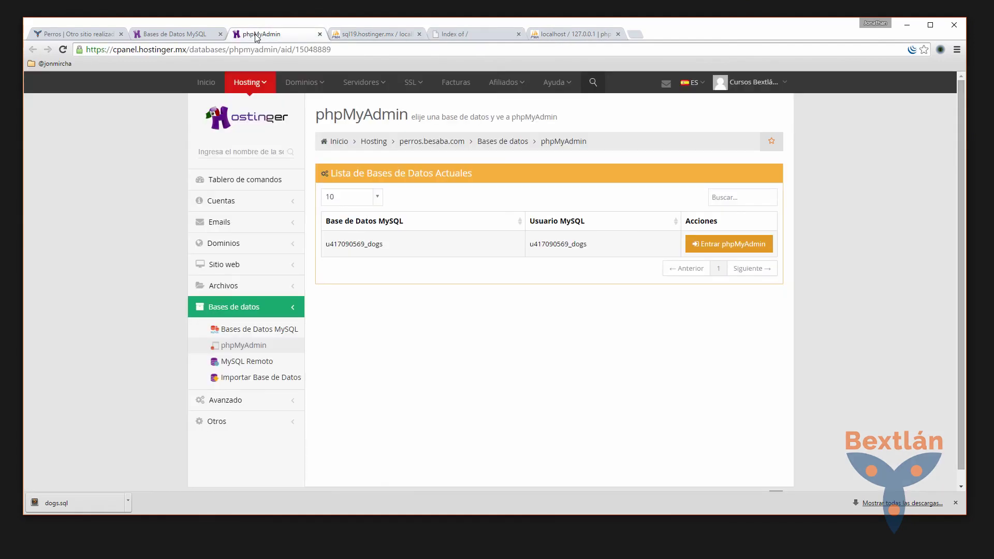
{"action": "left_click", "coordinate": [367, 34]}
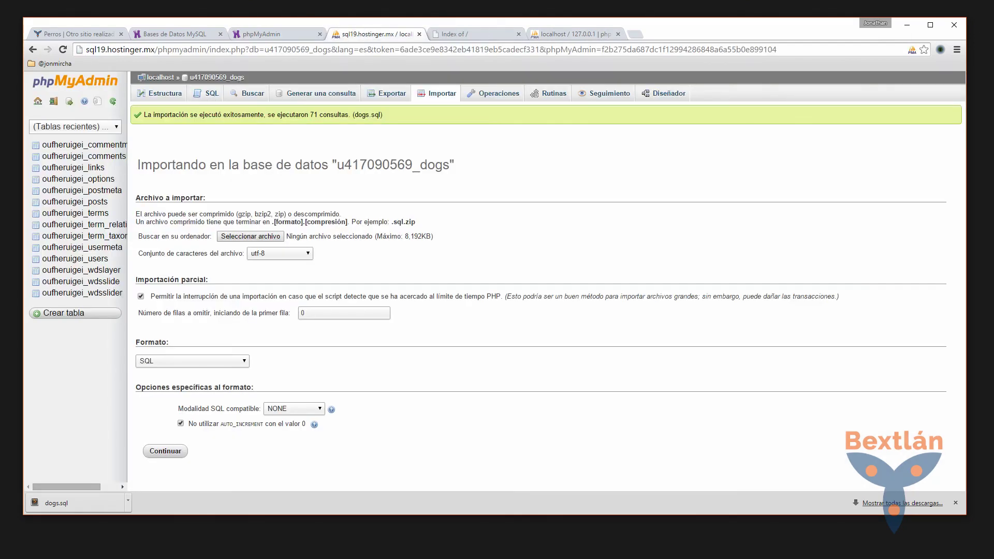
Switch to Sublime Text and review the rewrite rules in .htaccess and the MySQL settings in wp-config.php.
{"action": "key", "text": "alt+Tab"}
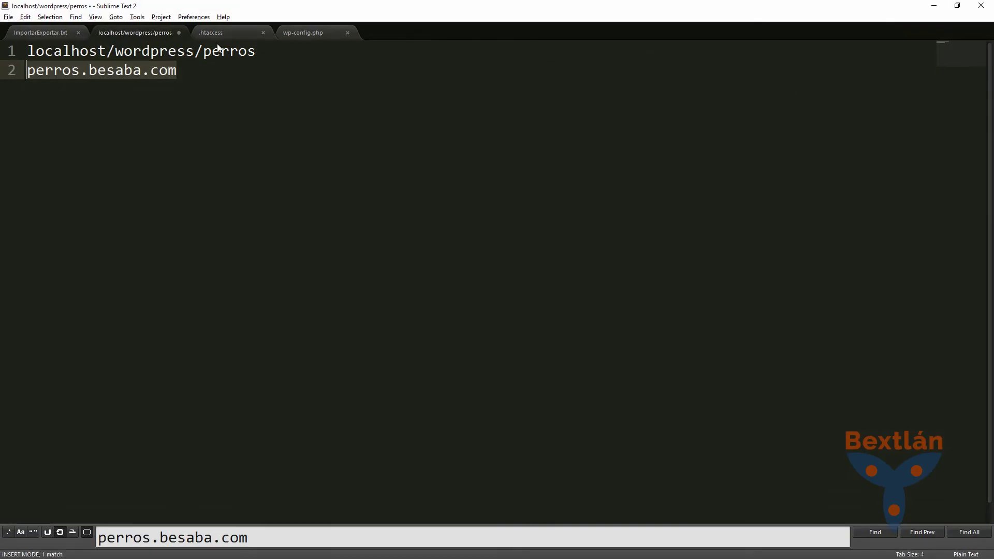
{"action": "left_click", "coordinate": [216, 35]}
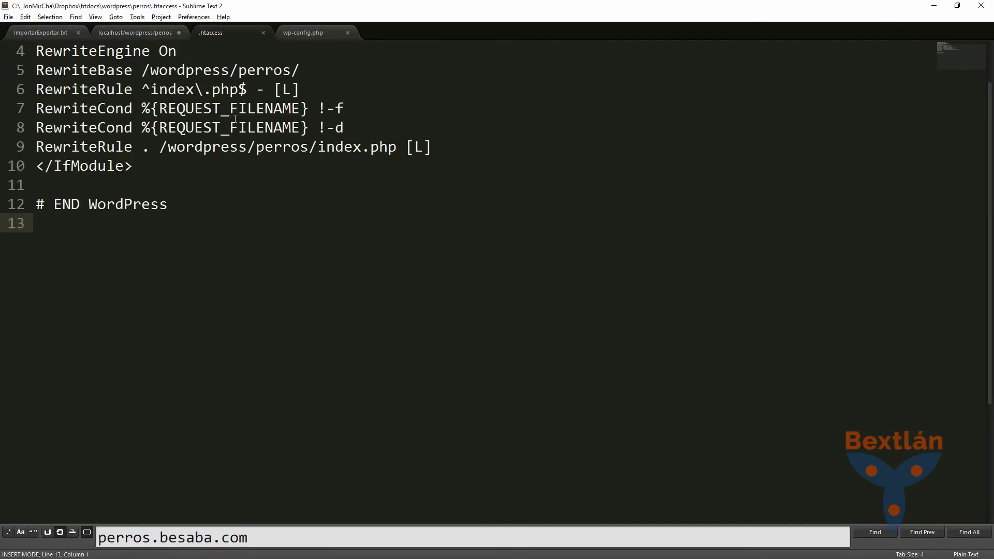
{"action": "left_click", "coordinate": [302, 33]}
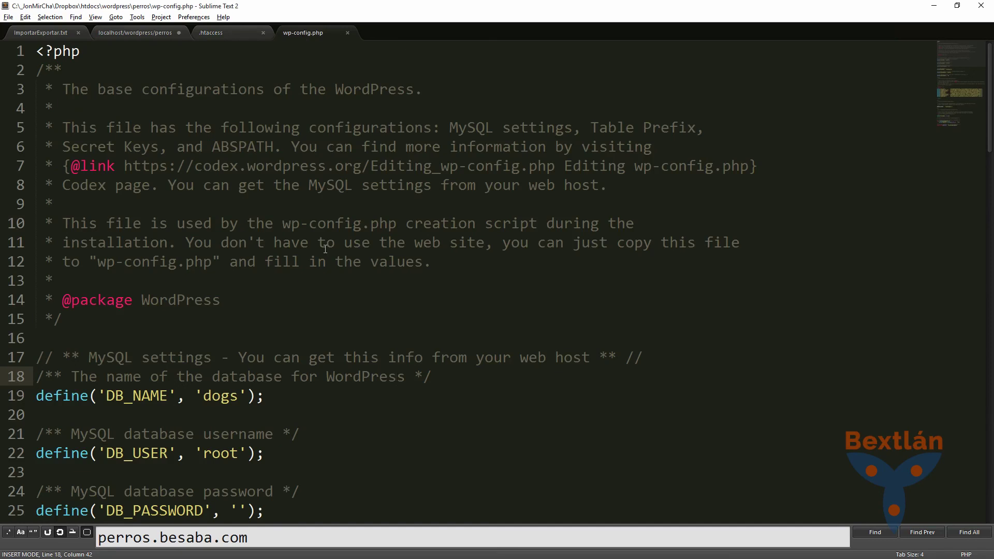
{"action": "scroll", "coordinate": [332, 266], "scroll_direction": "down", "scroll_amount": 4}
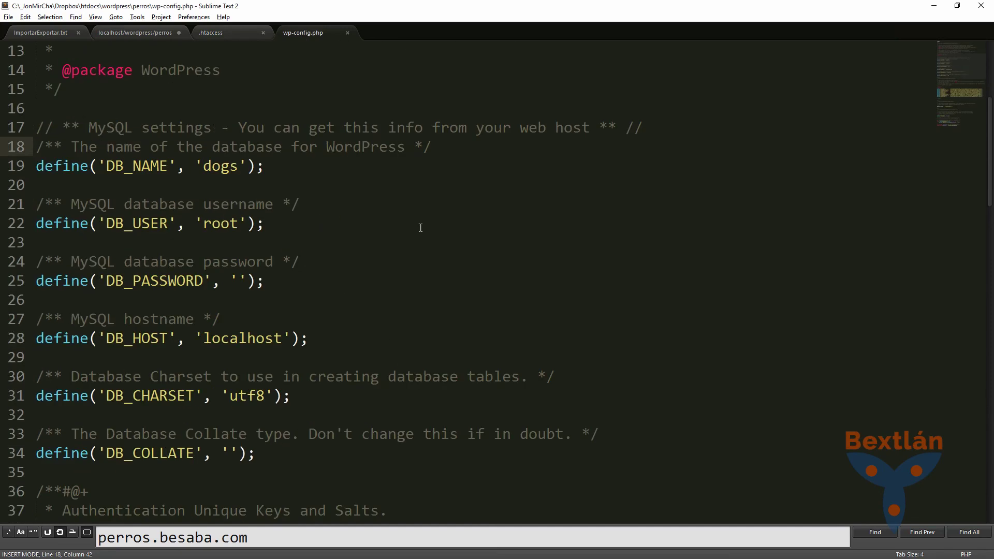
{"action": "scroll", "coordinate": [259, 315], "scroll_direction": "down", "scroll_amount": 14}
{"action": "scroll", "coordinate": [220, 381], "scroll_direction": "up", "scroll_amount": 18}
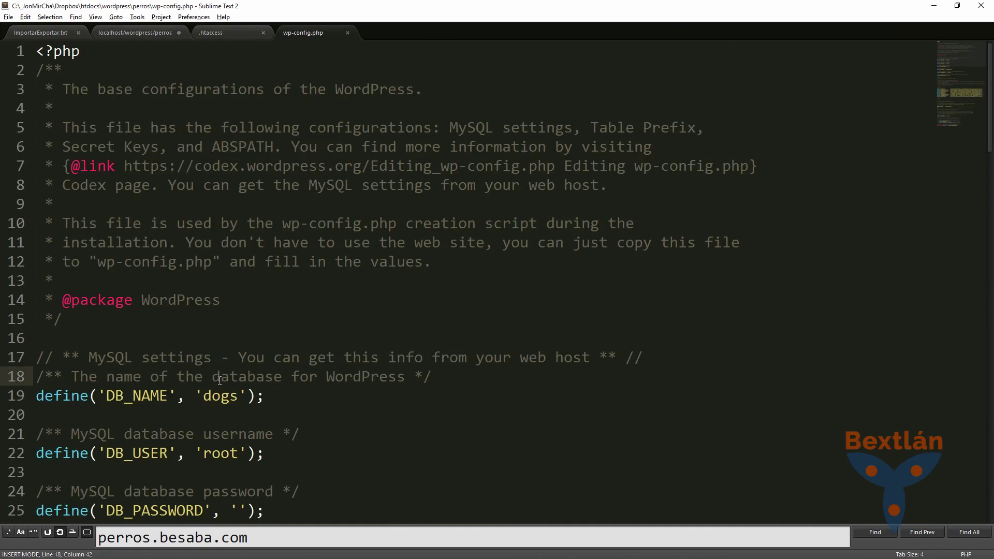